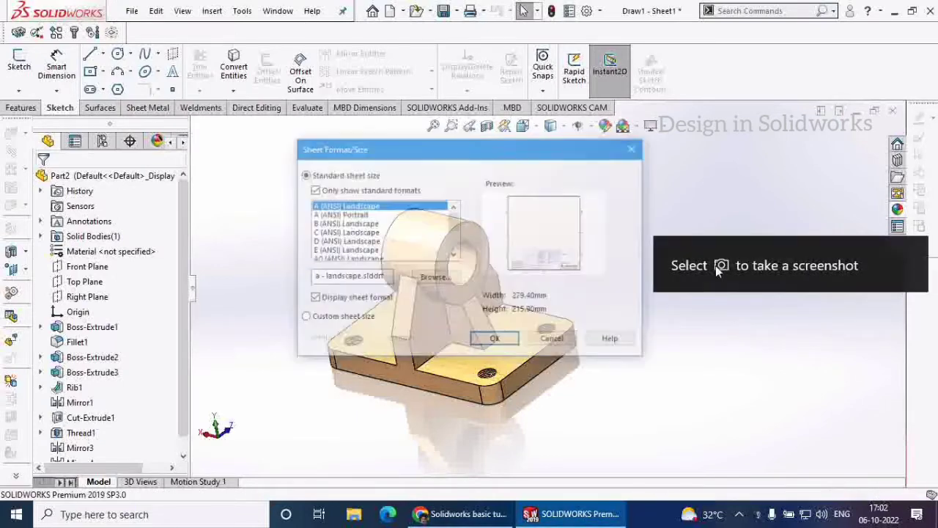
Create the drawing sheet in the standard A4 (ANSI) Landscape size.
scroll(362, 231, "down", 2)
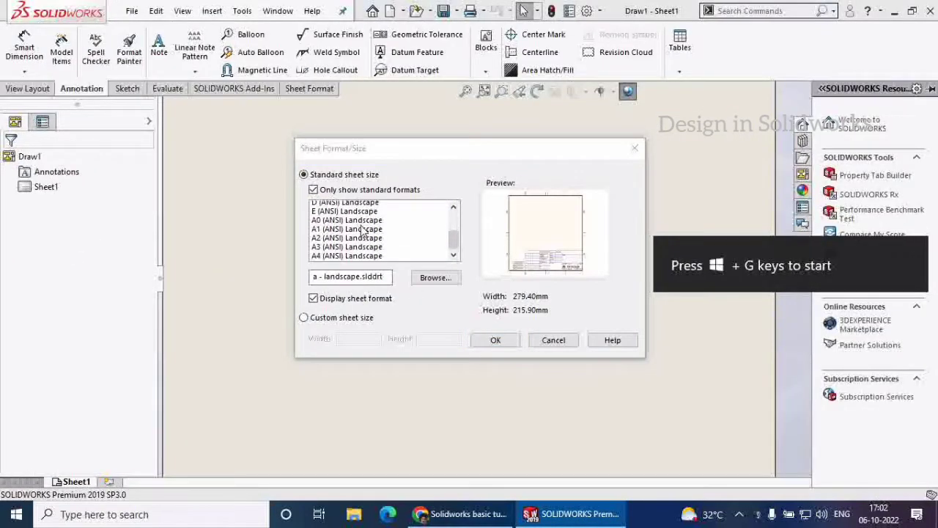
scroll(363, 231, "down", 1)
left_click(346, 233)
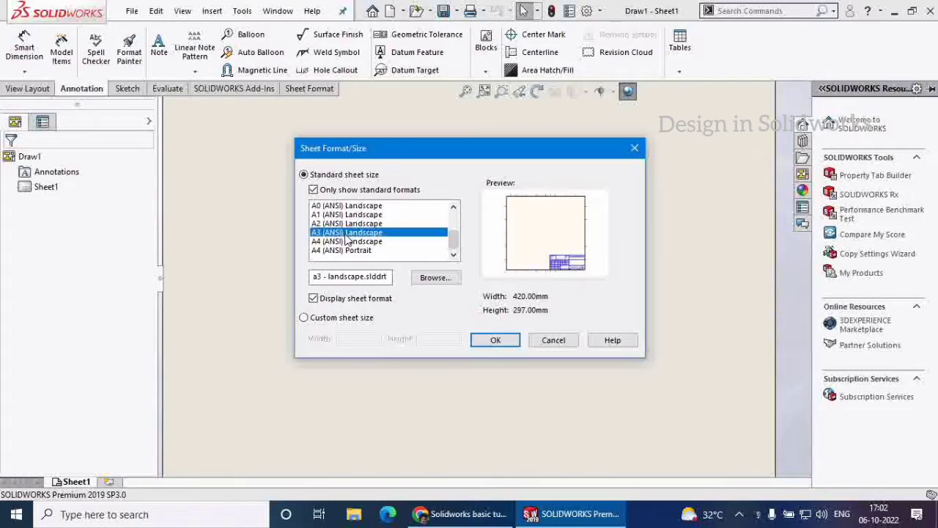
left_click(356, 241)
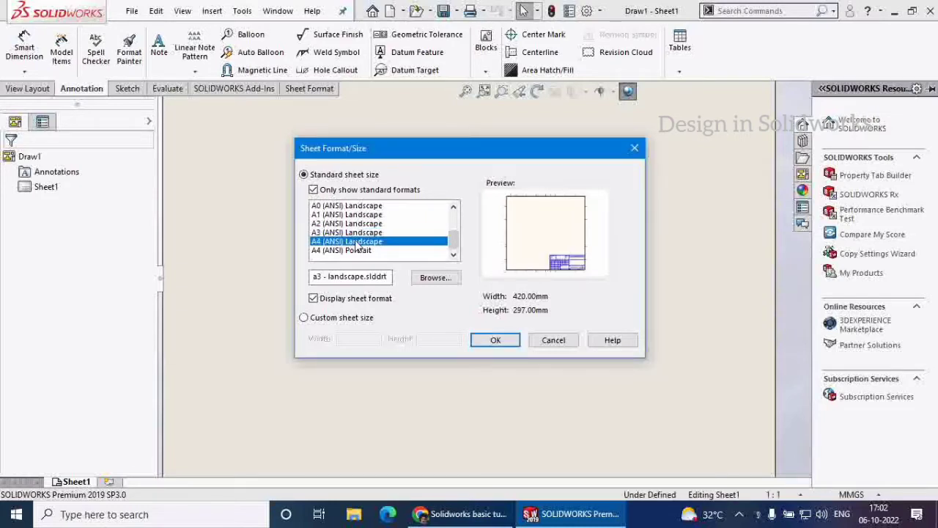
left_click(496, 340)
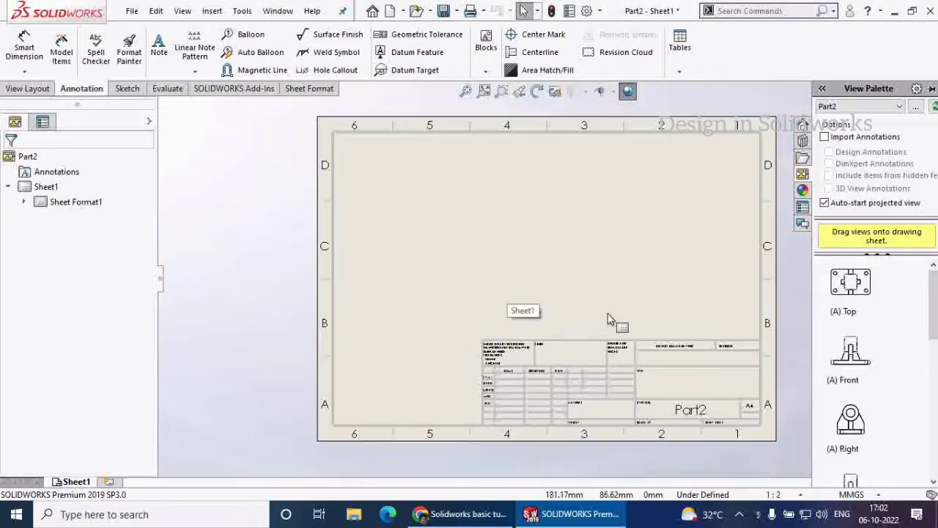
Place the part's Front view in the upper-left area of the sheet, with projected views to its right and directly below it.
left_click_drag(850, 366, 444, 214)
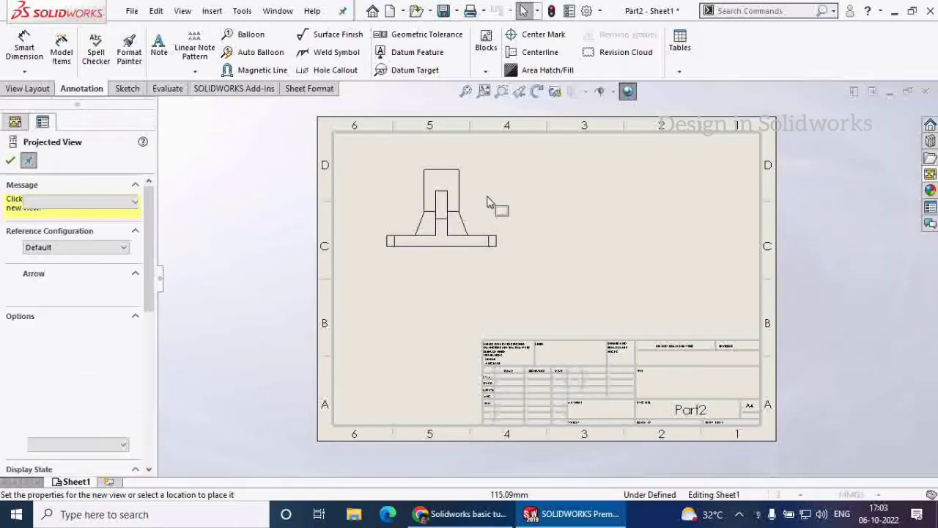
scroll(479, 197, "down", 2)
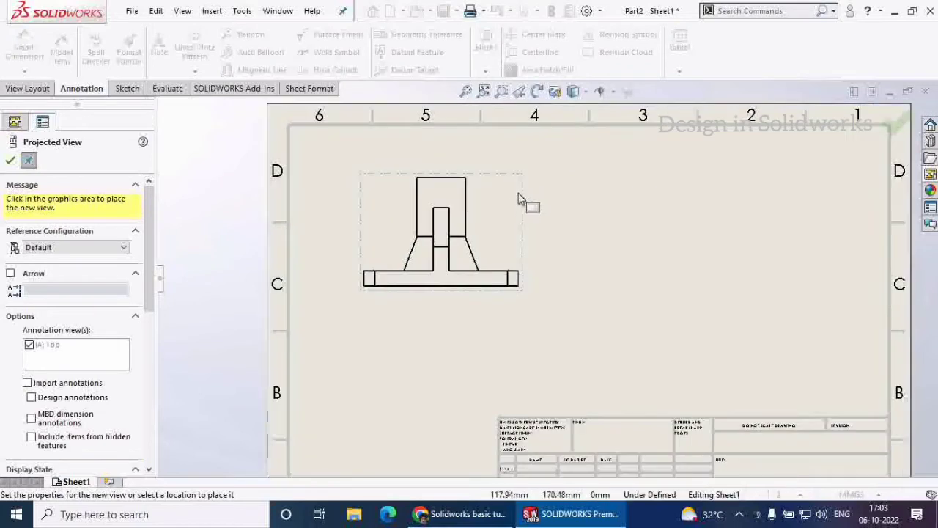
left_click(268, 227)
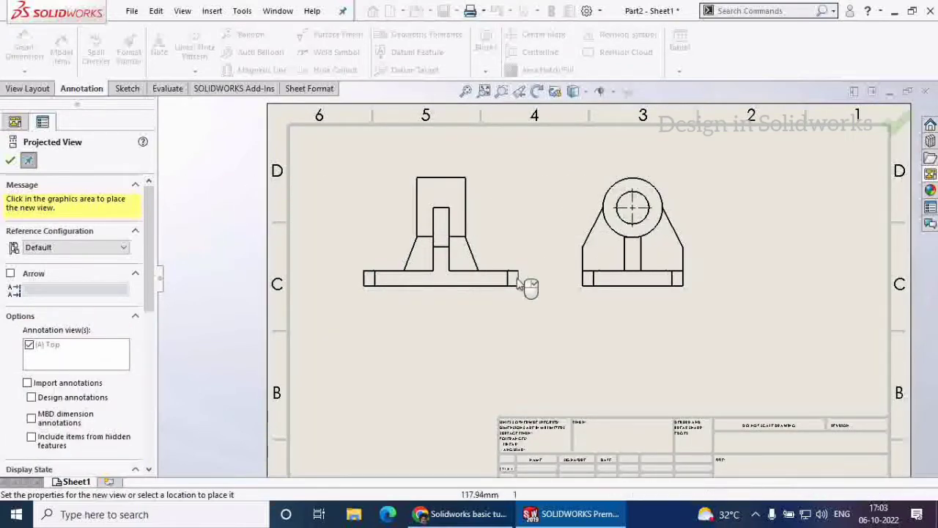
left_click(450, 407)
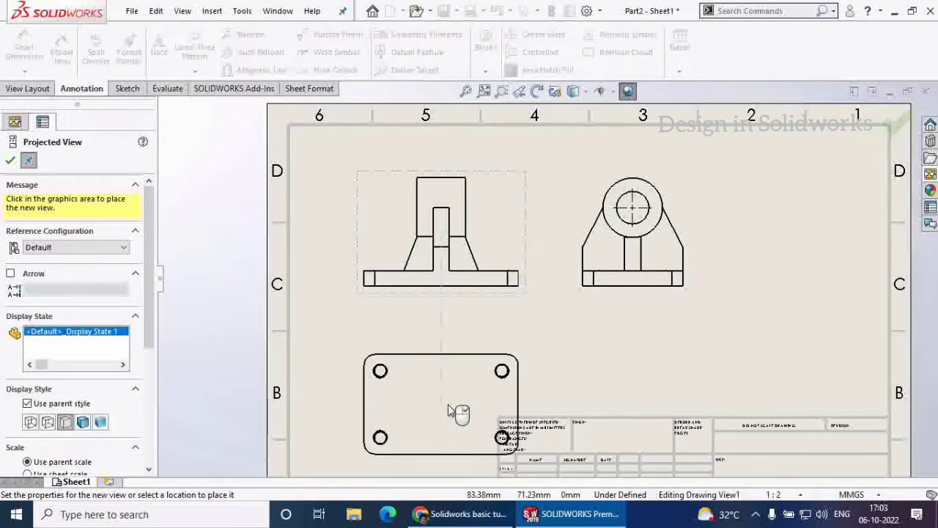
left_click(443, 353)
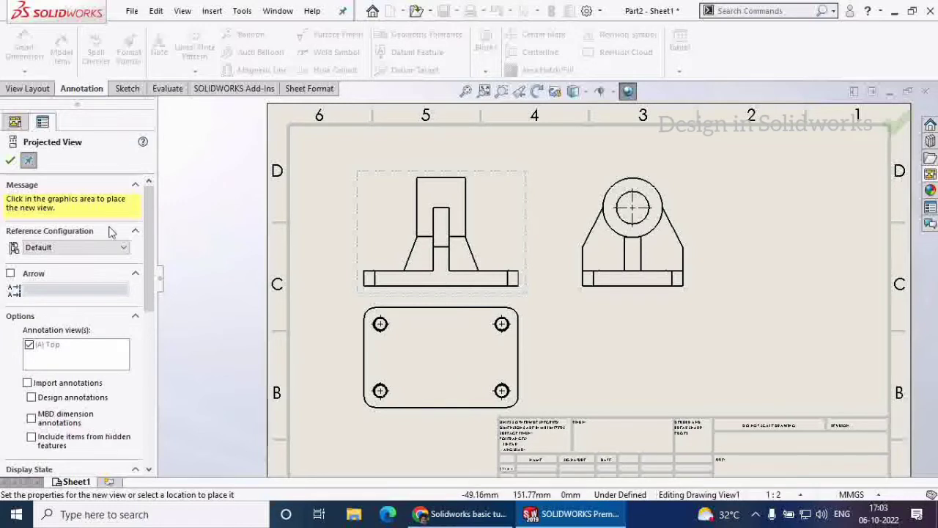
left_click(11, 162)
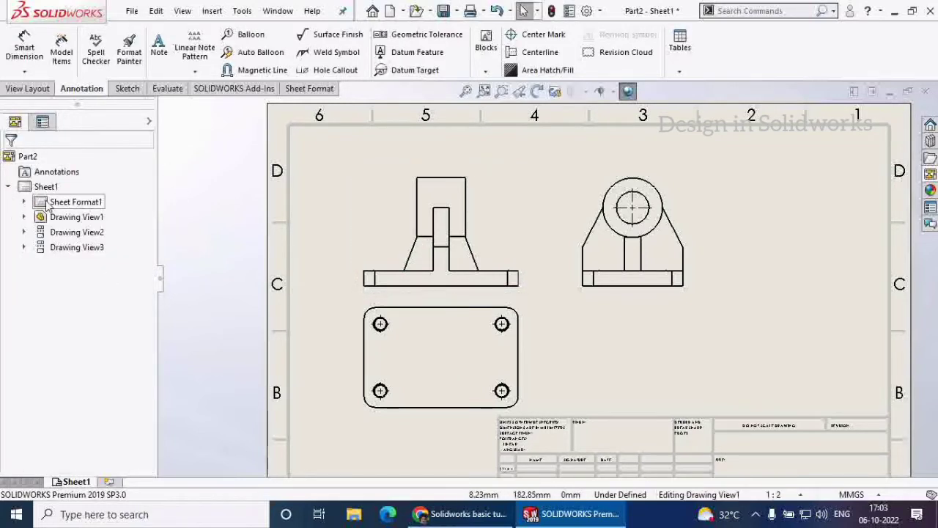
right_click(45, 186)
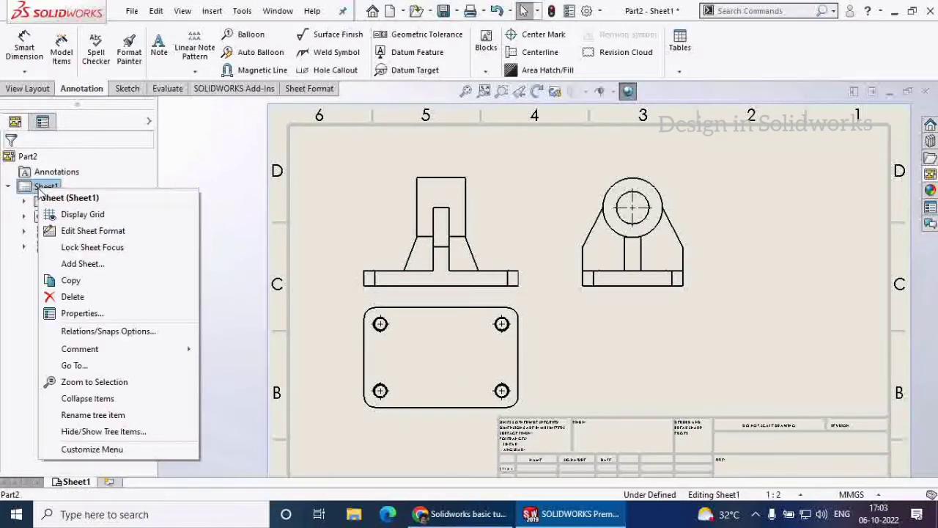
left_click(70, 186)
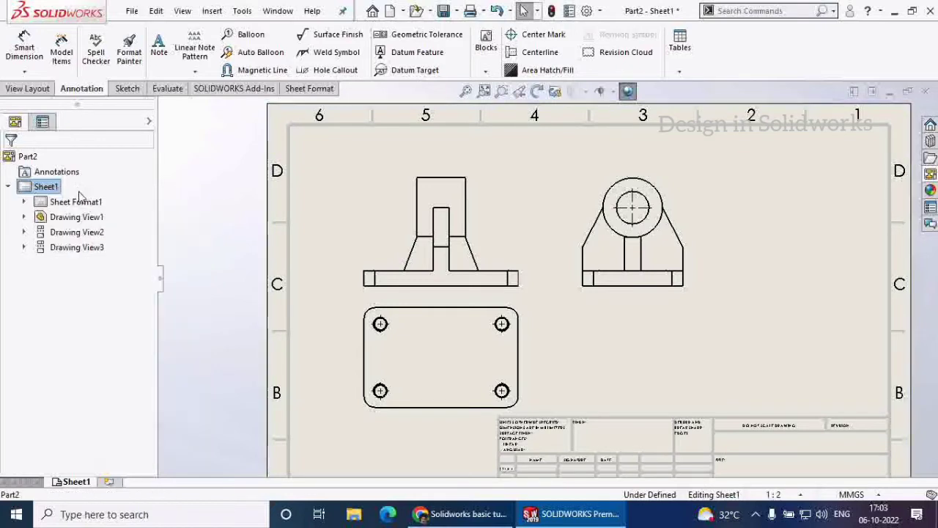
right_click(74, 203)
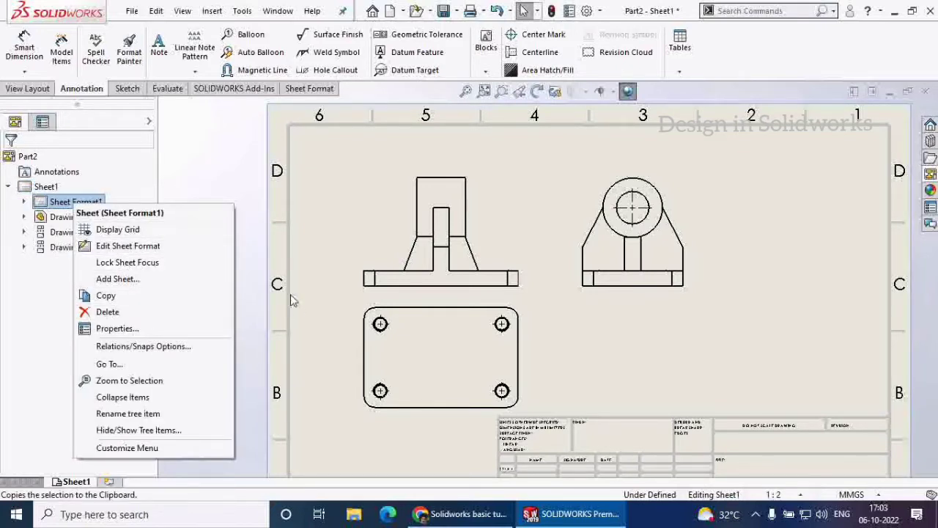
left_click(383, 191)
scroll(540, 253, "up", 2)
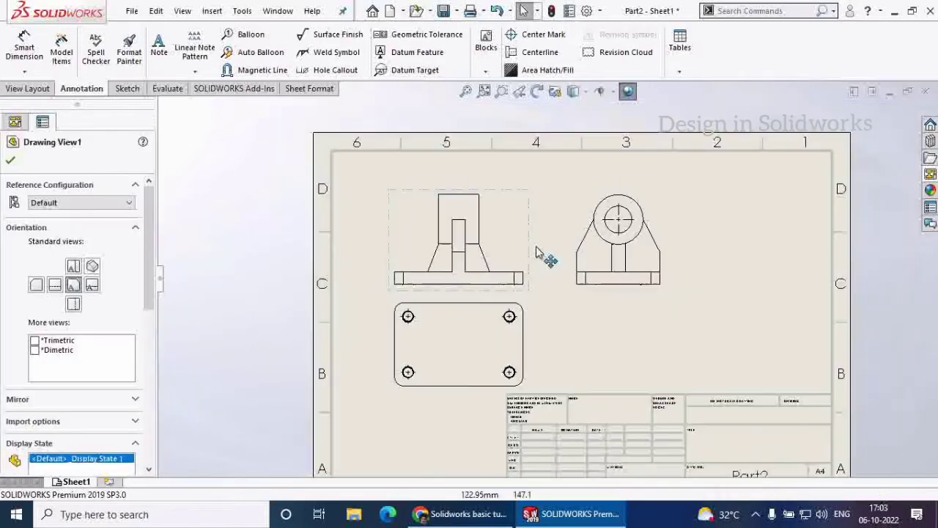
left_click(11, 161)
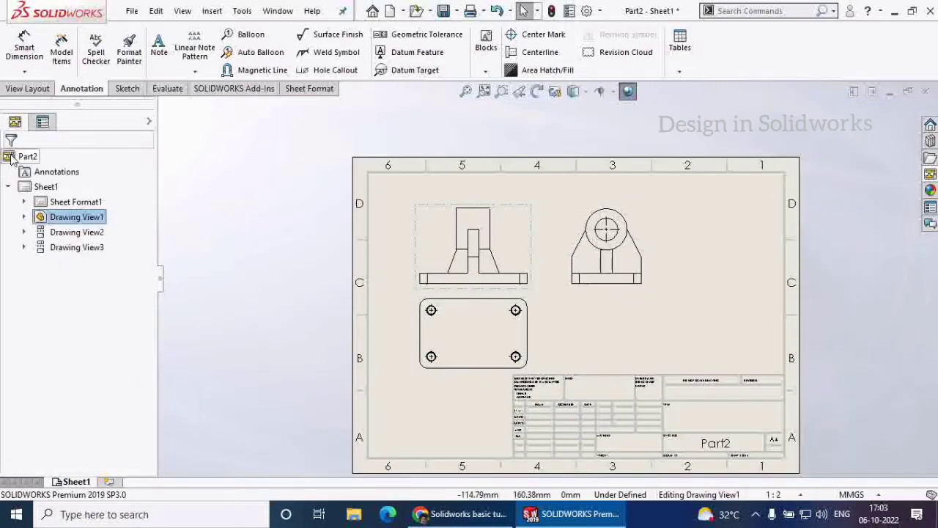
Change Sheet1 to the A3 (ANSI) Landscape size in its sheet properties.
left_click(44, 188)
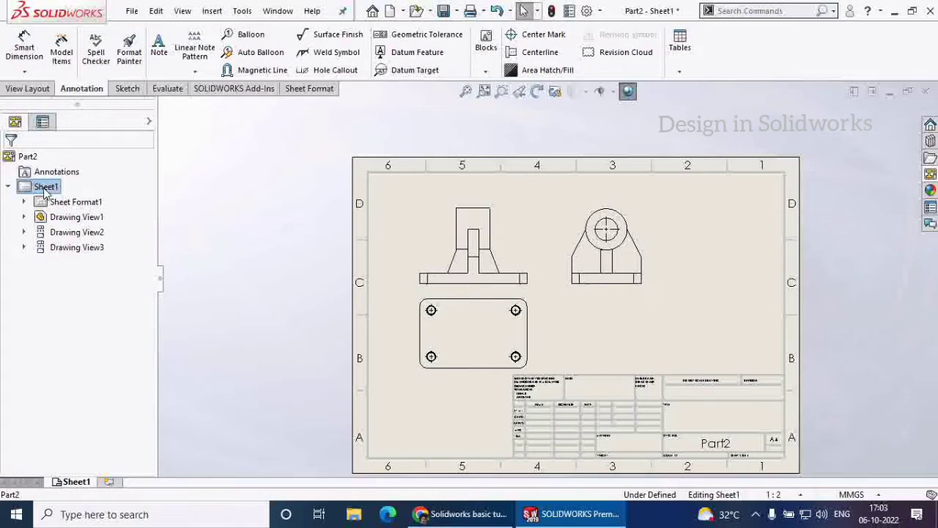
right_click(45, 189)
left_click(98, 312)
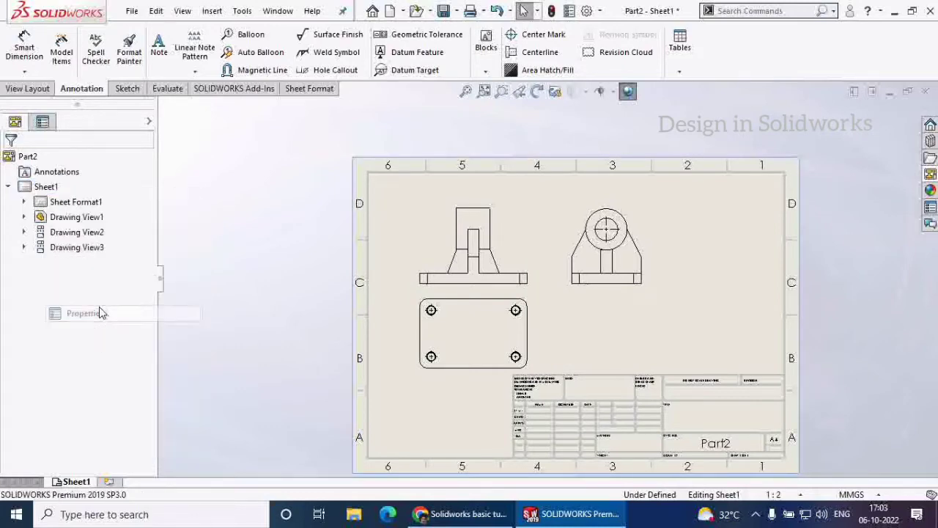
scroll(370, 262, "down", 2)
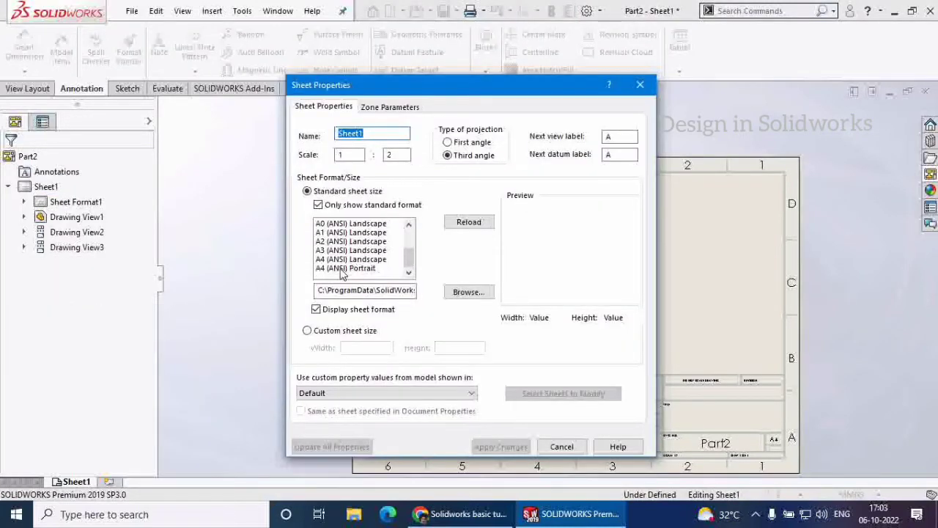
left_click(333, 259)
left_click(331, 250)
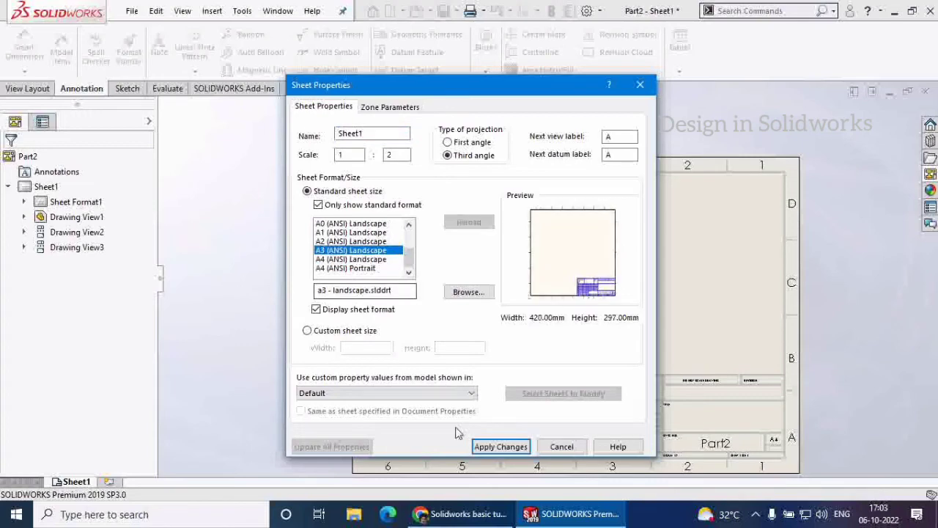
left_click(487, 446)
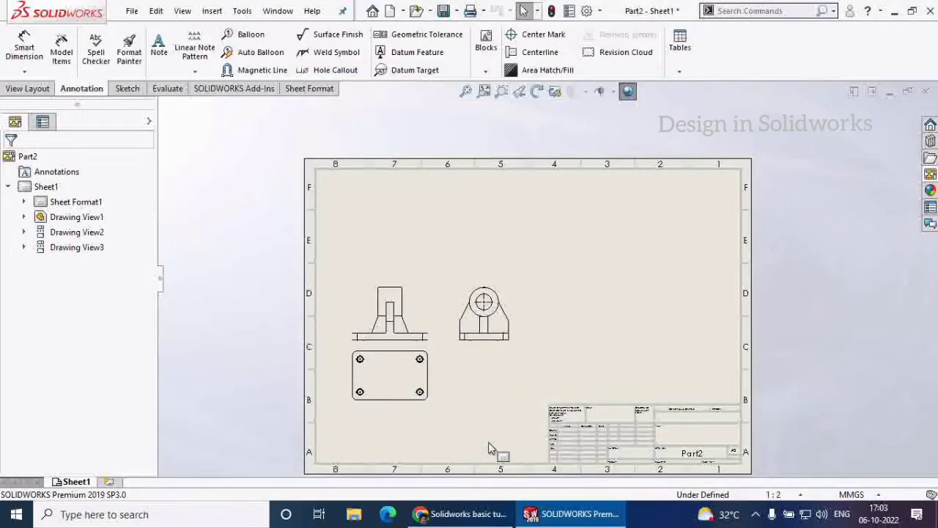
Move the front view upward on the sheet and shift the projected side view farther right to spread the views out.
scroll(440, 361, "down", 2)
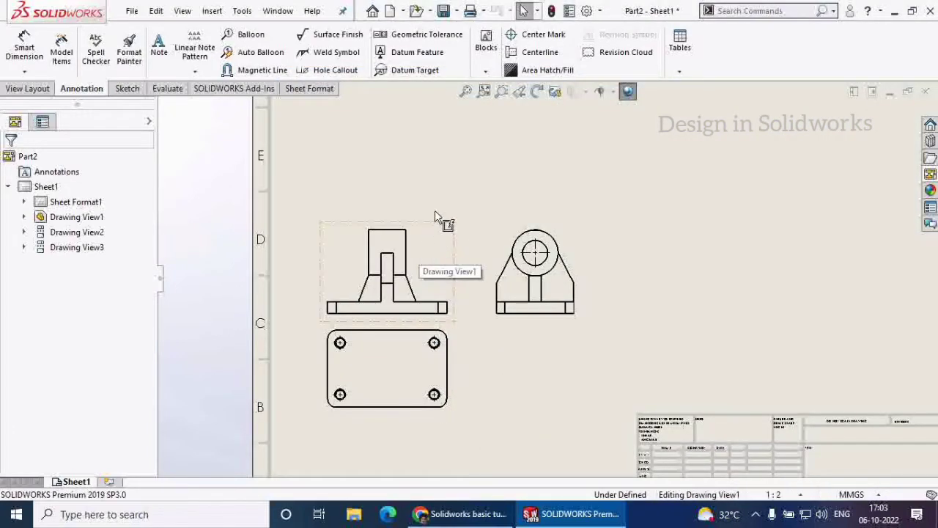
mouse_move(452, 230)
left_mouse_down()
mouse_move(453, 162)
mouse_move(471, 144)
left_mouse_up()
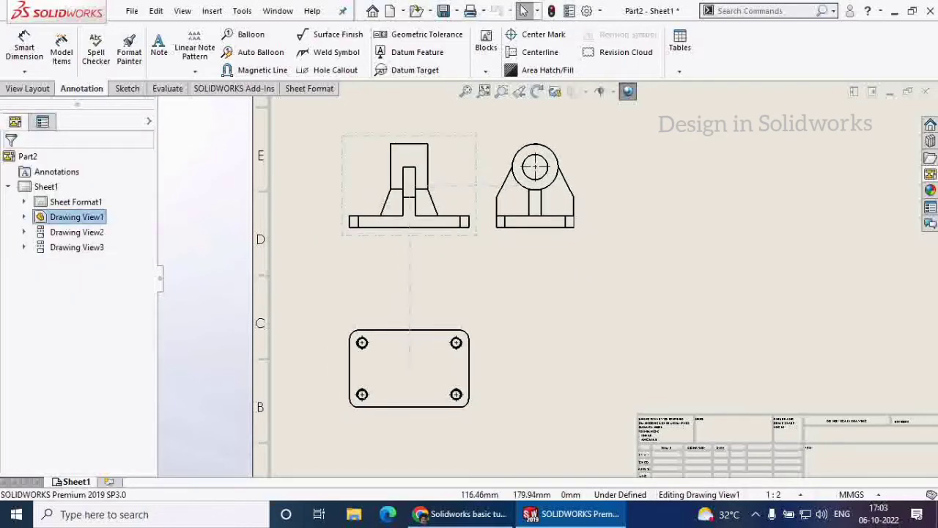
left_click(579, 160)
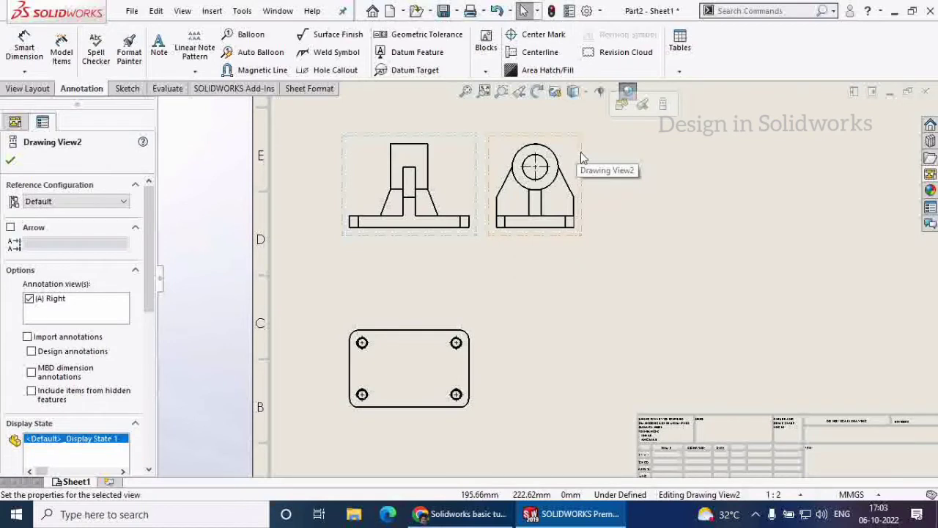
scroll(139, 399, "down", 5)
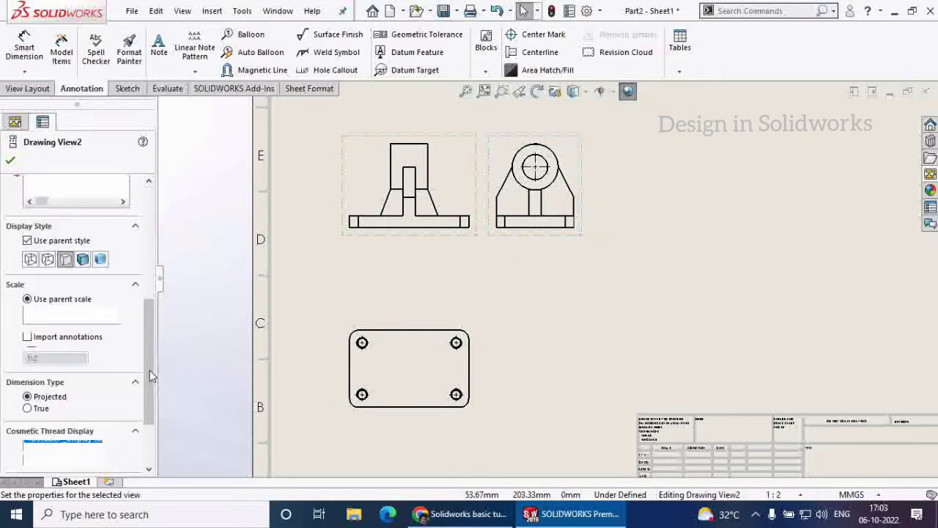
left_click(489, 264)
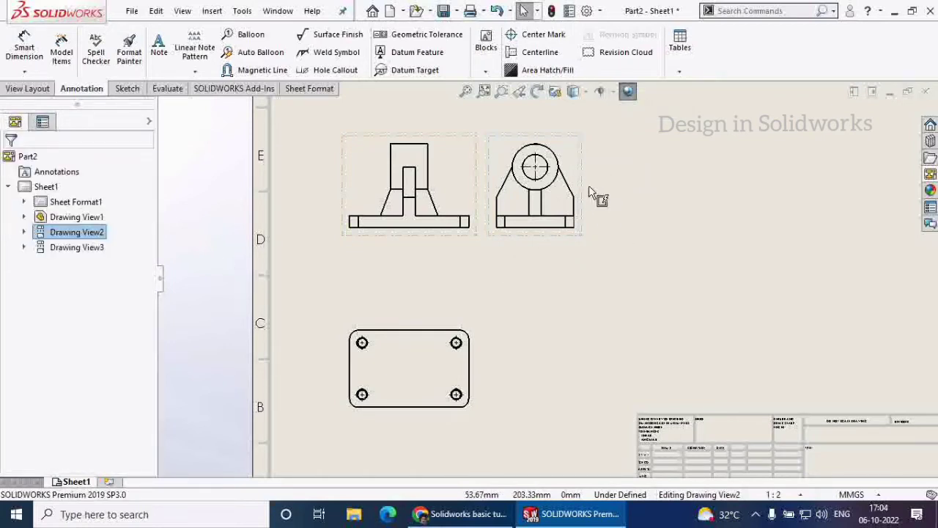
mouse_move(584, 181)
left_mouse_down()
mouse_move(680, 199)
mouse_move(689, 220)
left_mouse_up()
Break the side view's alignment with the front view and shift both views slightly, independently of each other.
right_click(684, 174)
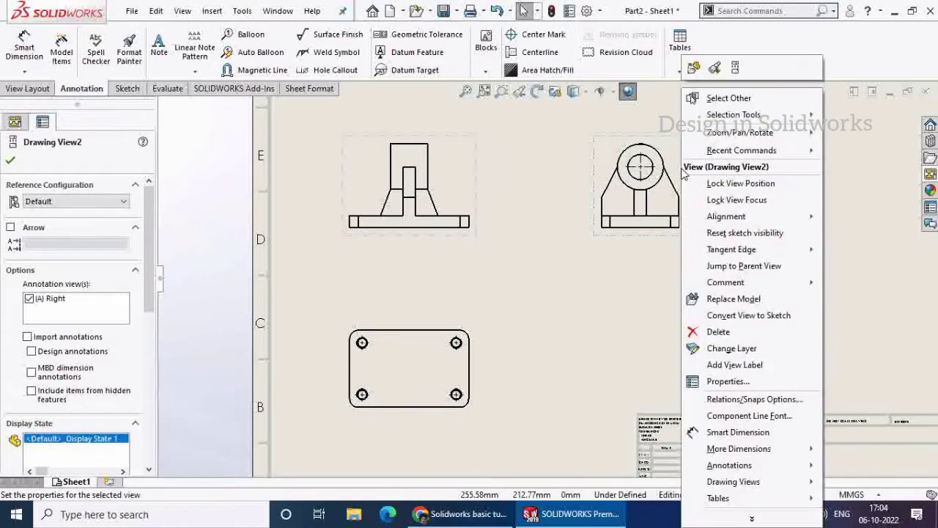
mouse_move(729, 216)
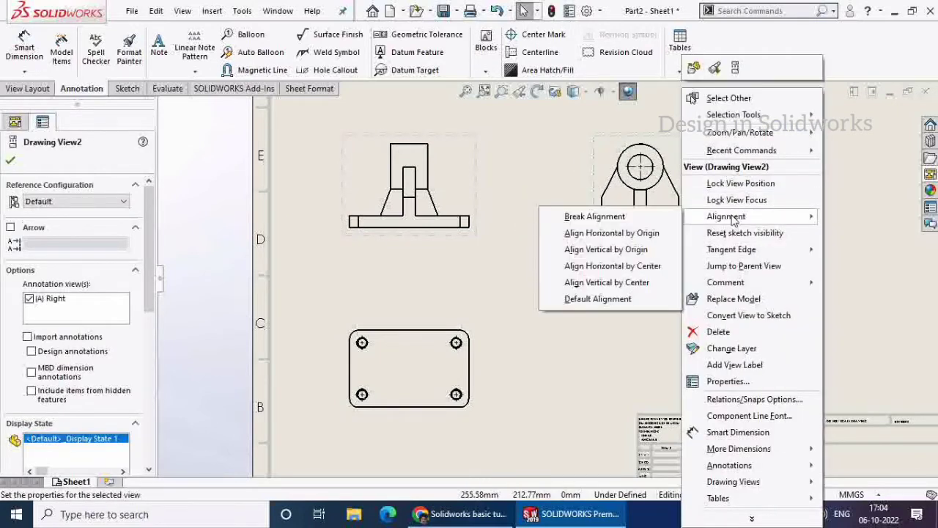
left_click(638, 218)
mouse_move(684, 238)
left_mouse_down()
mouse_move(633, 304)
mouse_move(704, 247)
mouse_move(638, 235)
mouse_move(699, 237)
left_mouse_up()
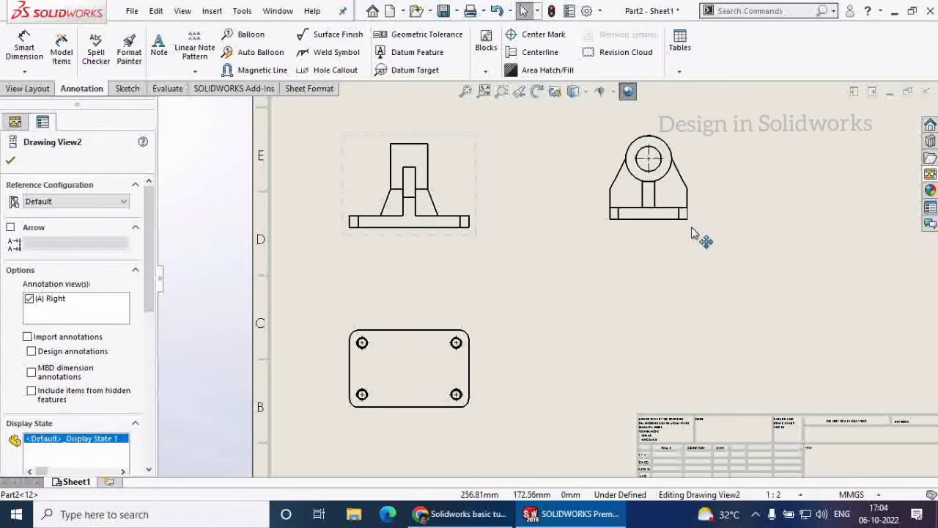
left_click(10, 160)
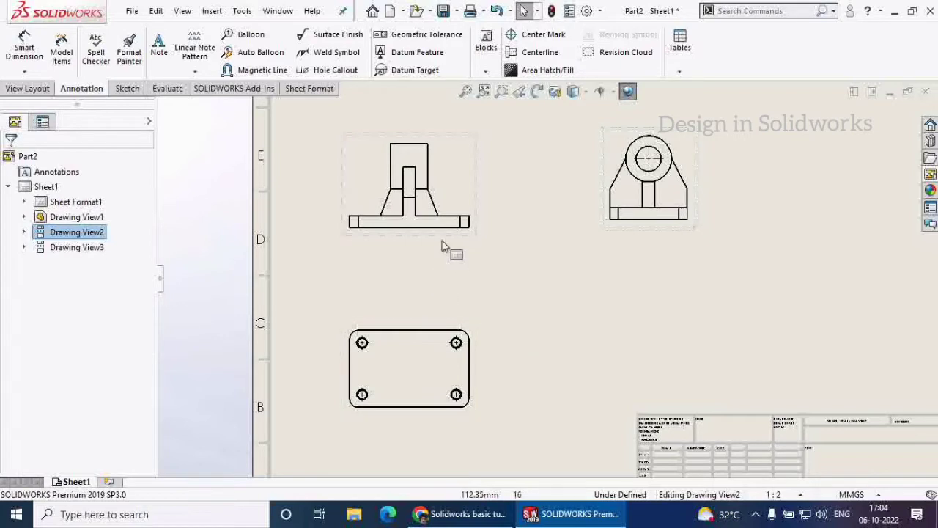
left_click_drag(469, 247, 474, 230)
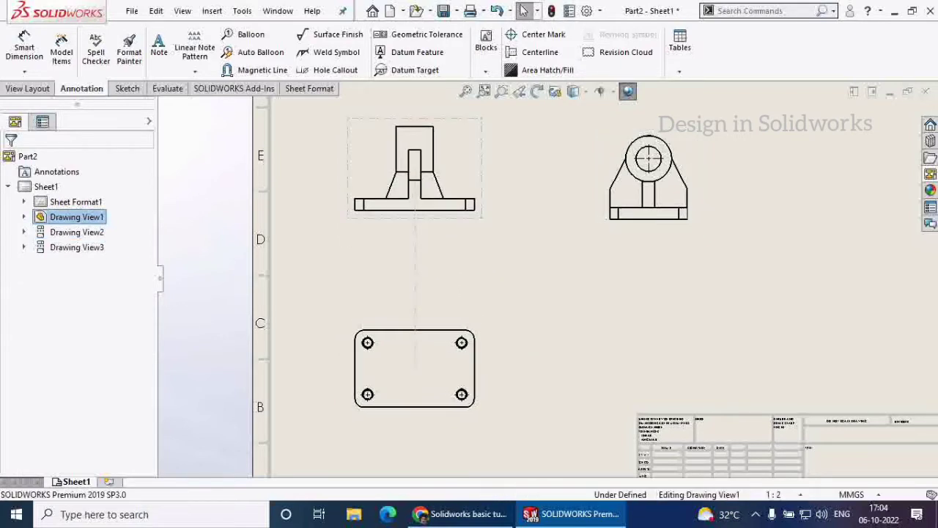
Break the alignment of the projected view below the front view.
left_click(477, 329)
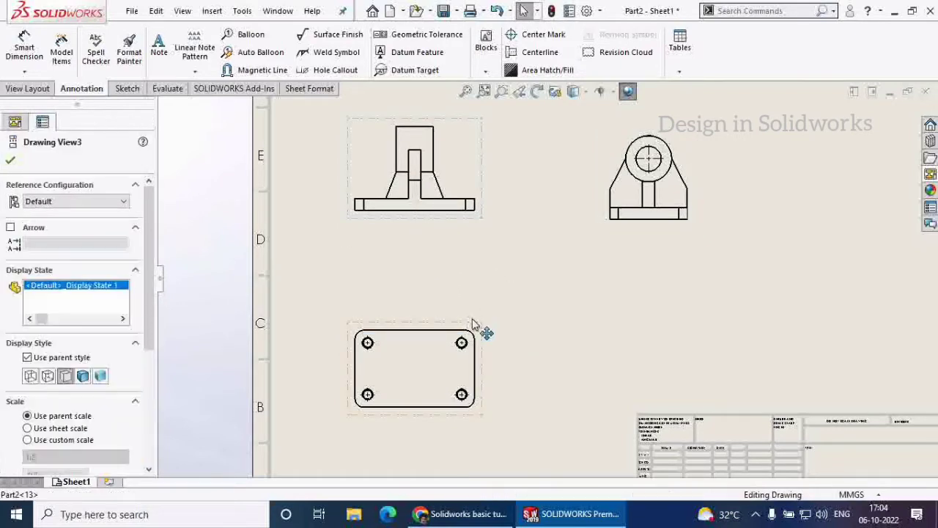
right_click(473, 320)
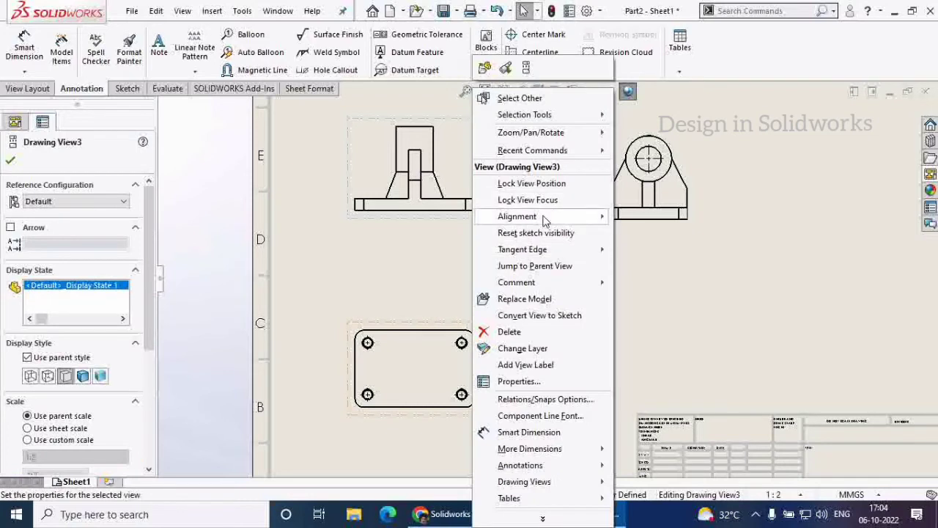
mouse_move(544, 216)
left_click(663, 216)
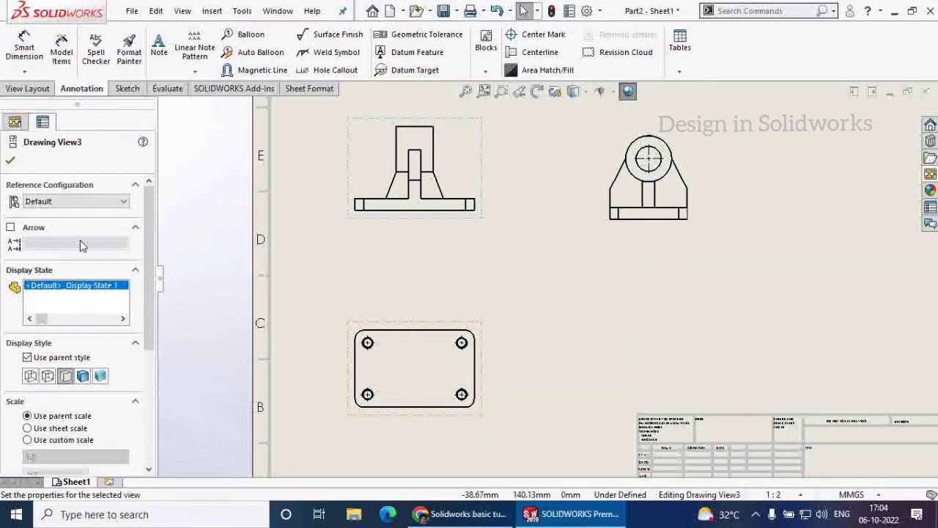
Set the front view's display style to Hidden Lines Visible.
left_click(472, 143)
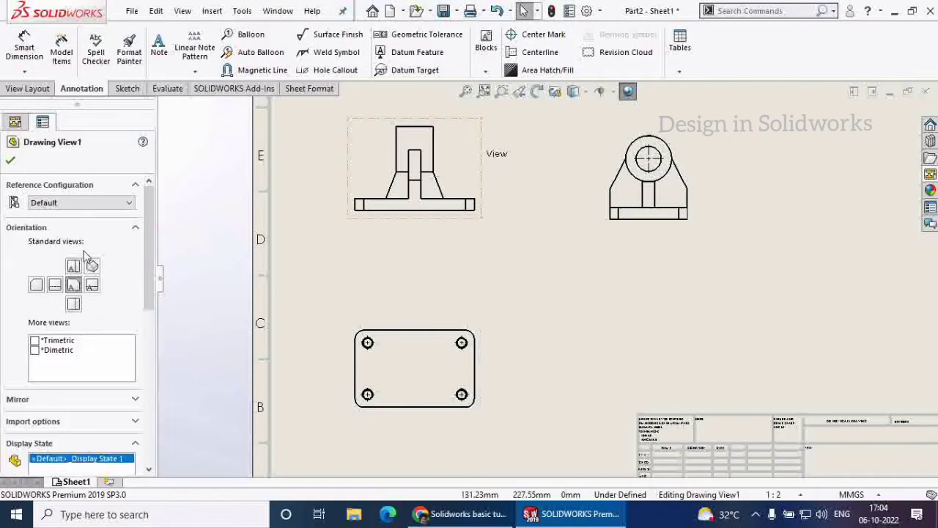
left_click(153, 346)
left_click(53, 266)
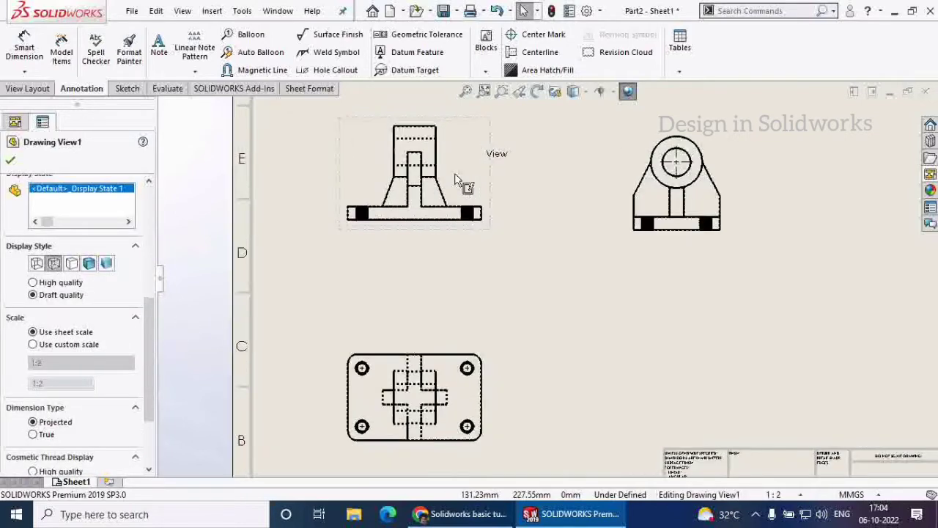
Try the Wireframe, Hidden Lines Removed and Shaded With Edges display styles on the front view.
scroll(440, 178, "down", 4)
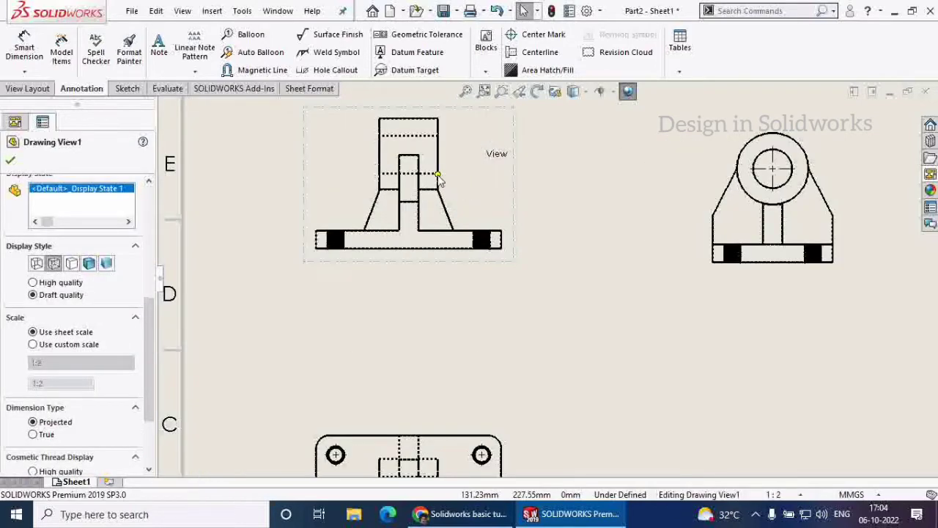
left_click(37, 264)
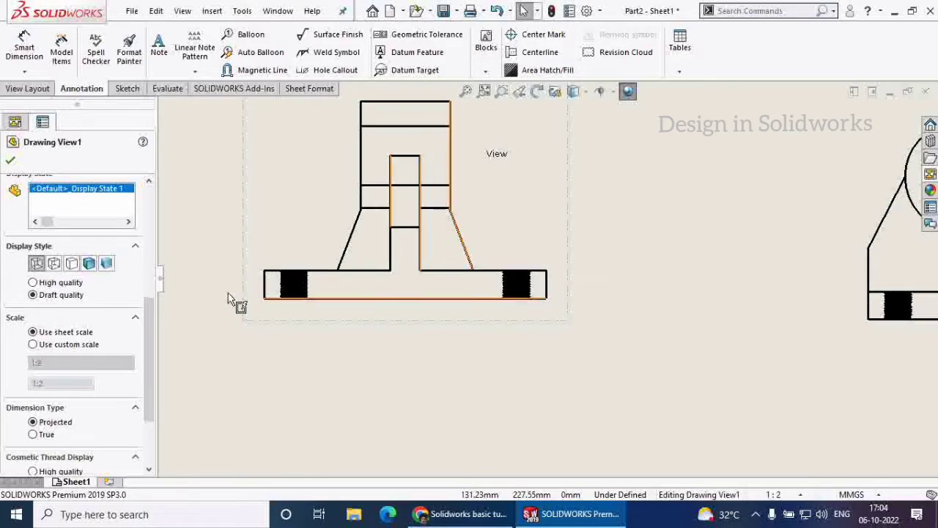
left_click(73, 263)
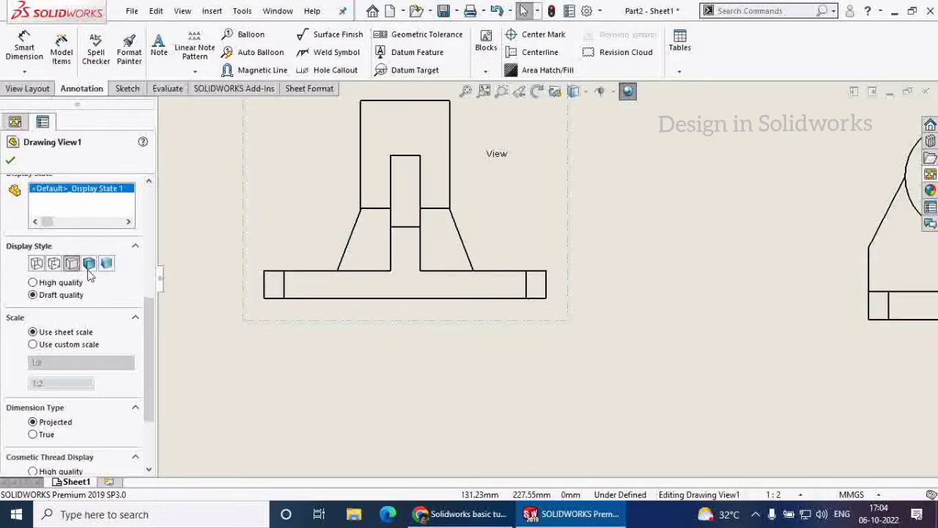
left_click(89, 265)
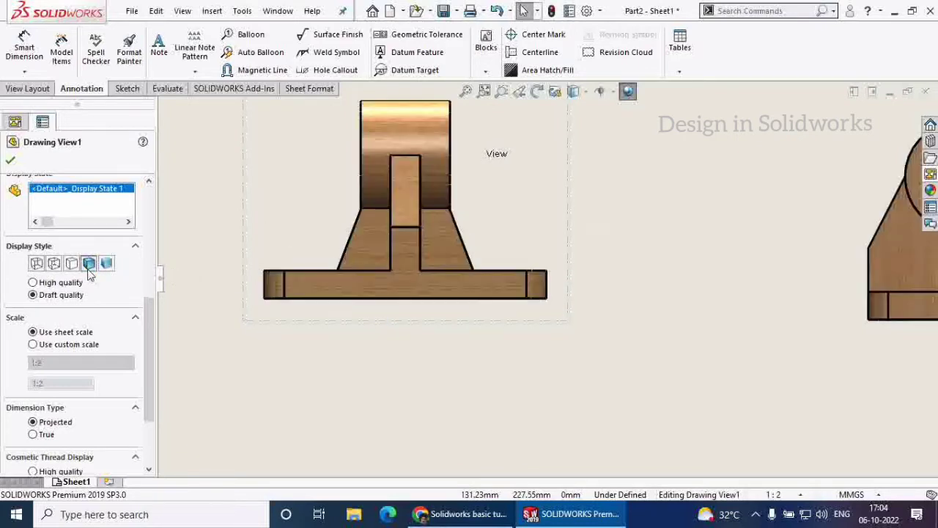
left_click(37, 264)
key("f")
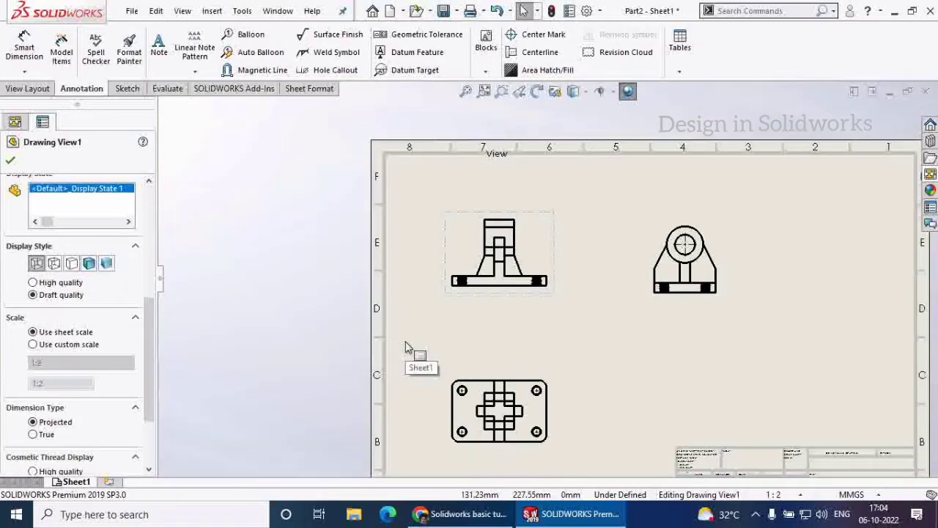
Compare the Hidden Lines Visible and Hidden Lines Removed styles on the drawing views, and settle on Wireframe.
scroll(535, 430, "down", 5)
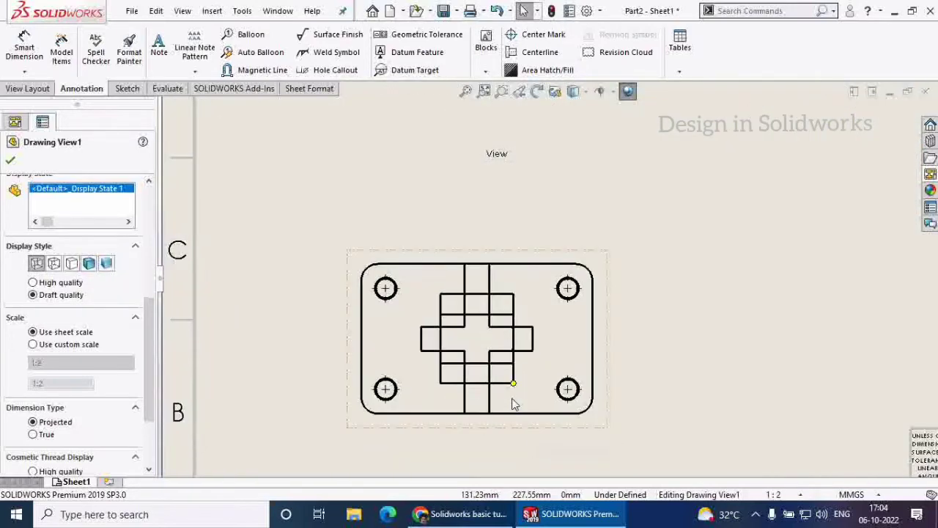
left_click(55, 263)
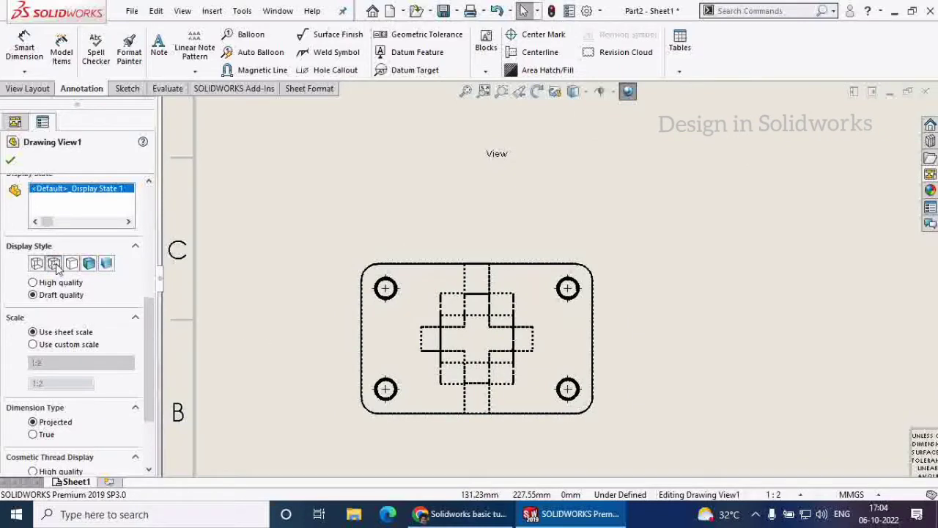
left_click(72, 266)
left_click(36, 263)
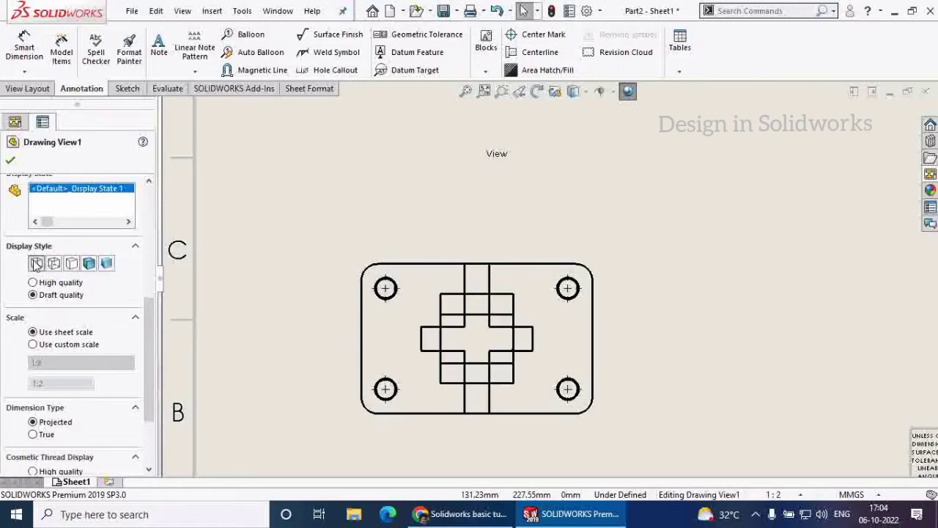
left_click(10, 161)
scroll(587, 271, "up", 5)
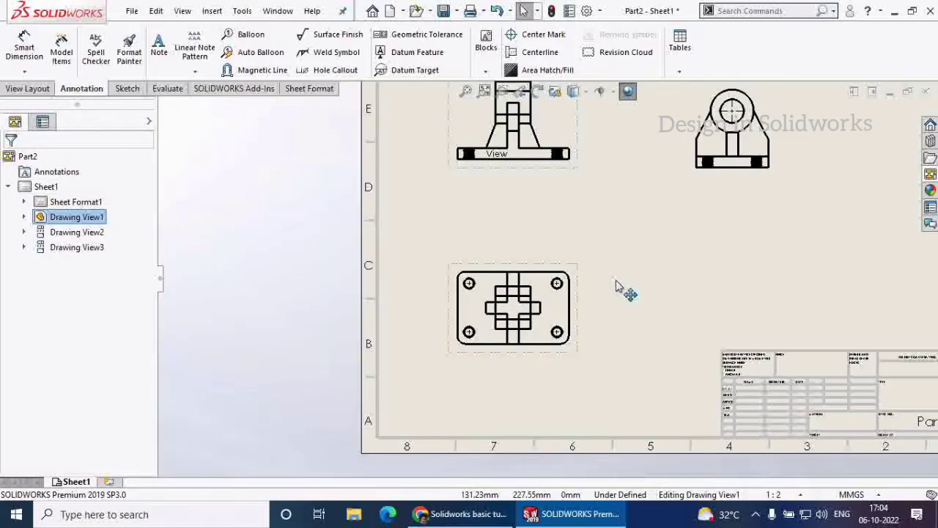
Dimension the front view's overall height from the top edge to the base's bottom edge, placing it left of the view.
scroll(576, 203, "down", 4)
scroll(542, 169, "down", 2)
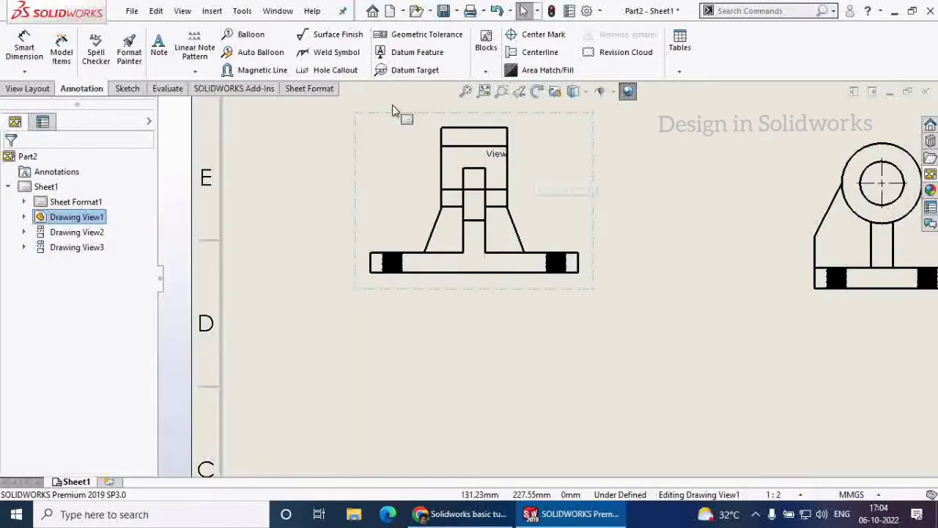
left_click(24, 48)
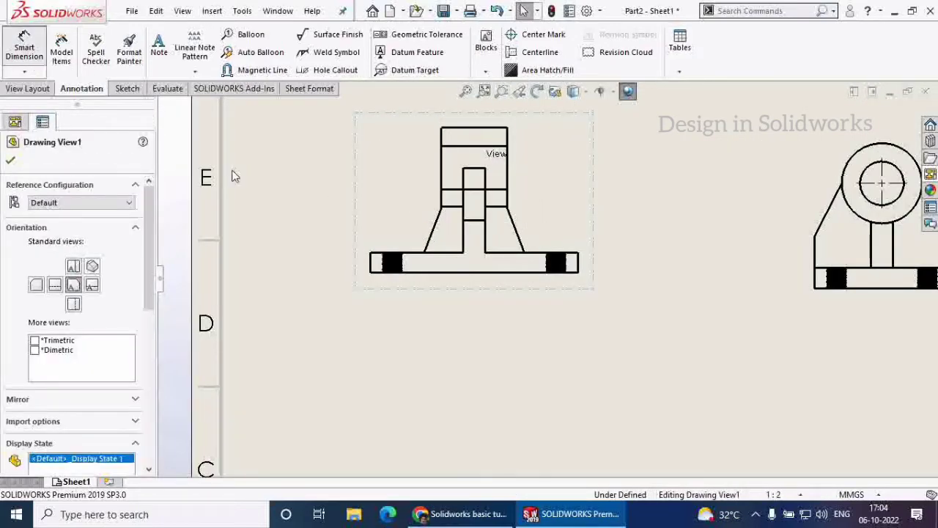
left_click(486, 132)
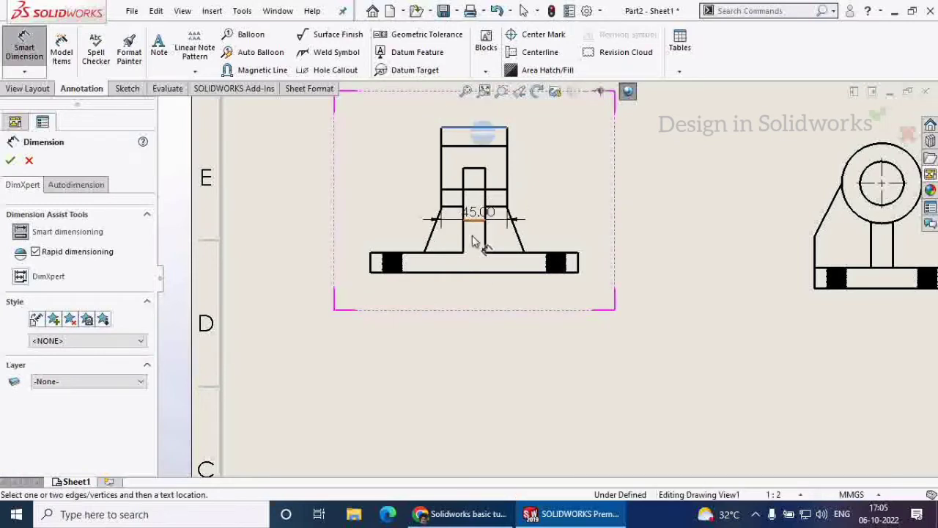
left_click(414, 272)
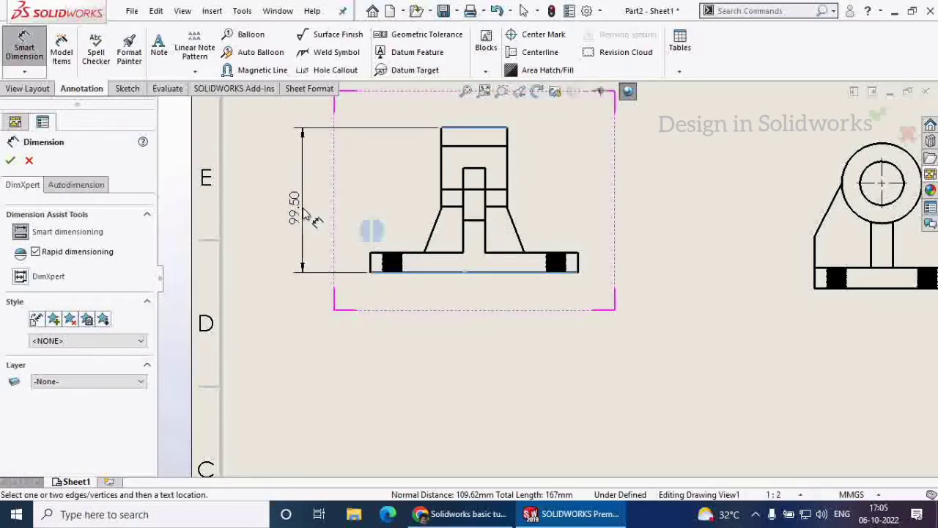
left_click(312, 219)
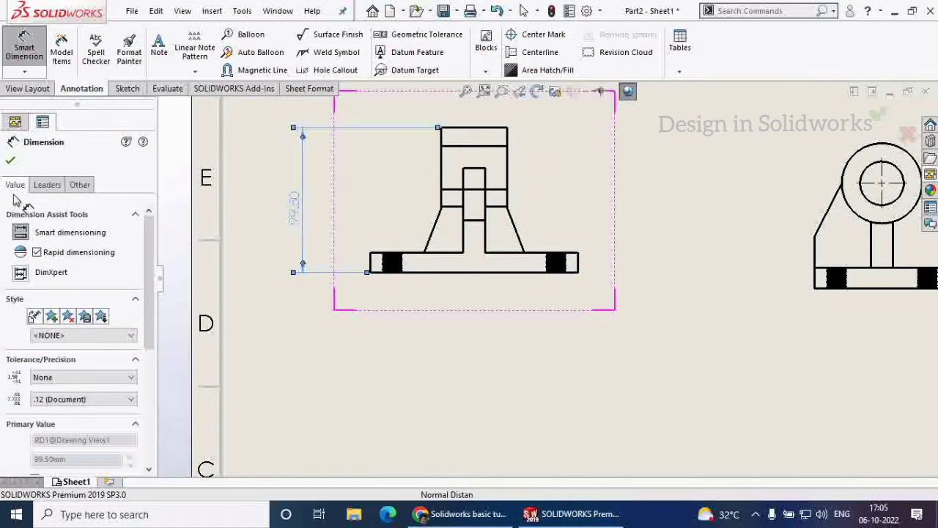
left_click(11, 162)
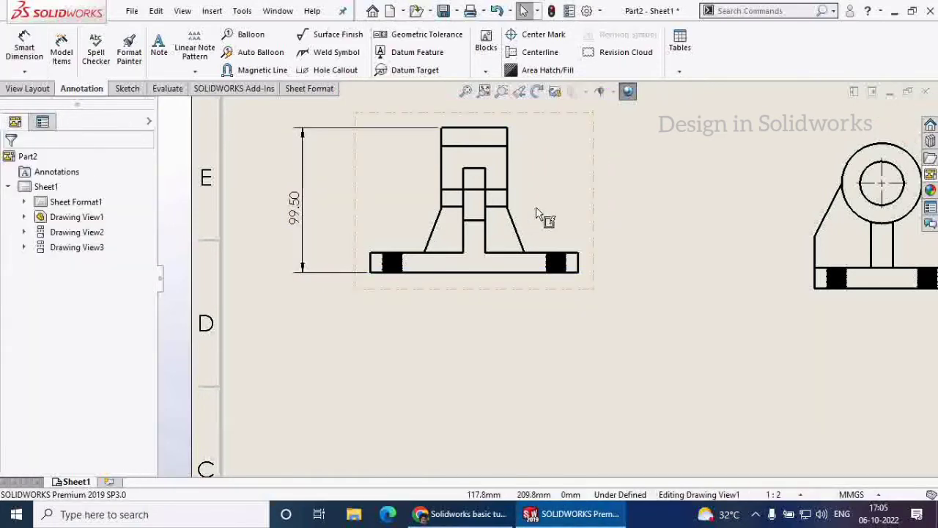
Delete the overall height dimension from the front view.
left_click(294, 202)
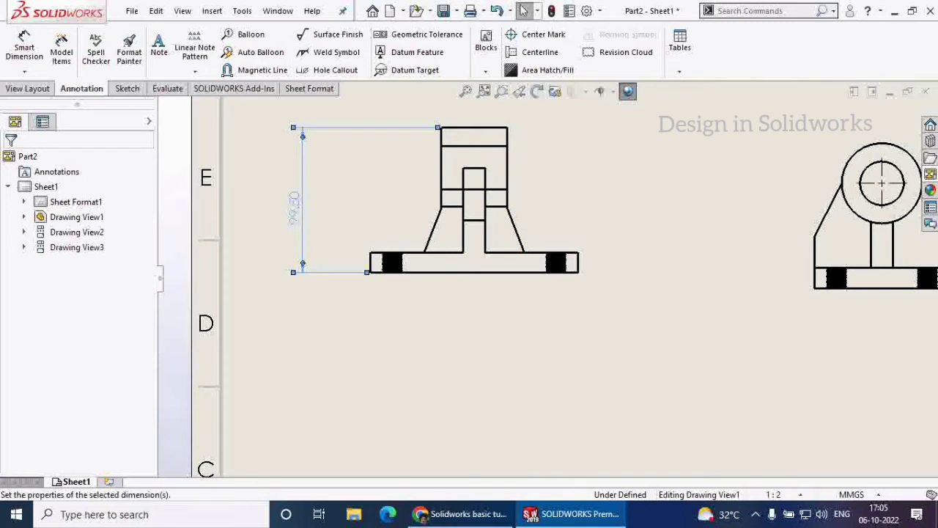
key("Delete")
Autodimension all entities in the front view using the Baseline scheme, with the horizontal dimensions placed below the view.
left_click(25, 73)
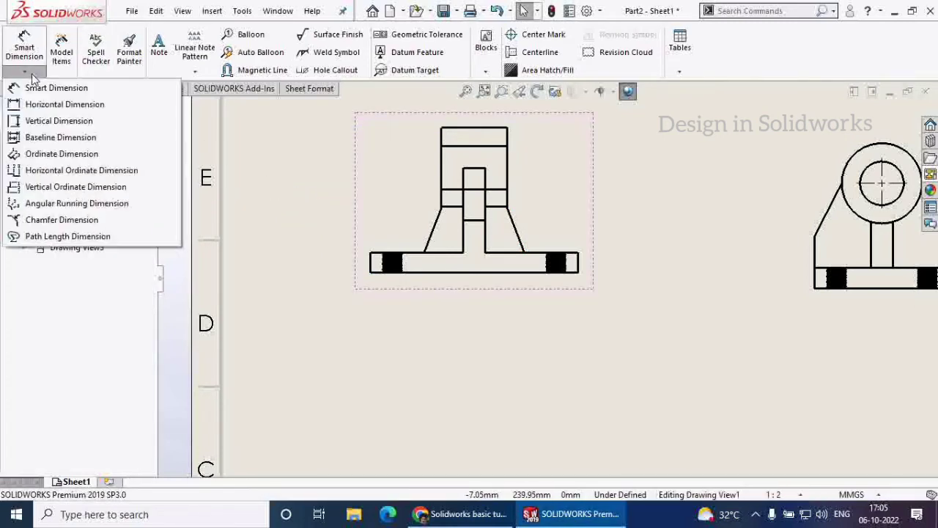
left_click(26, 49)
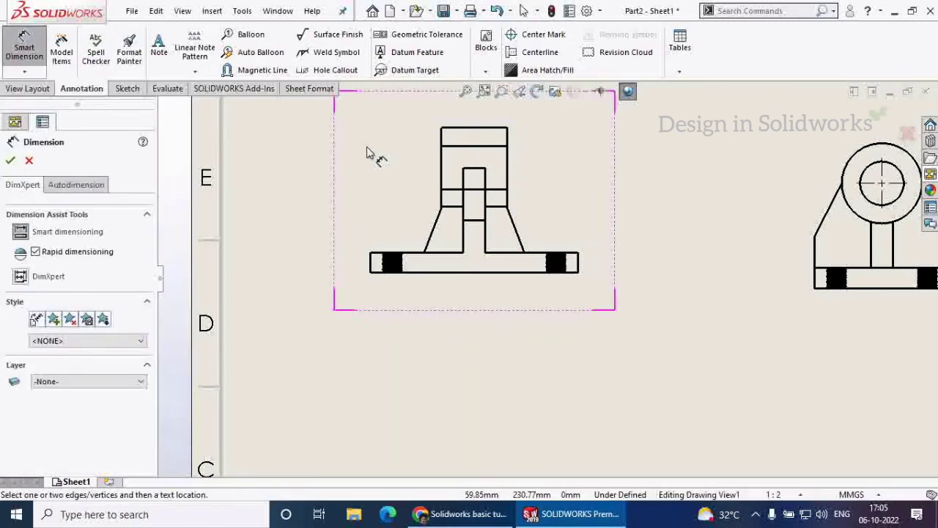
left_click(98, 186)
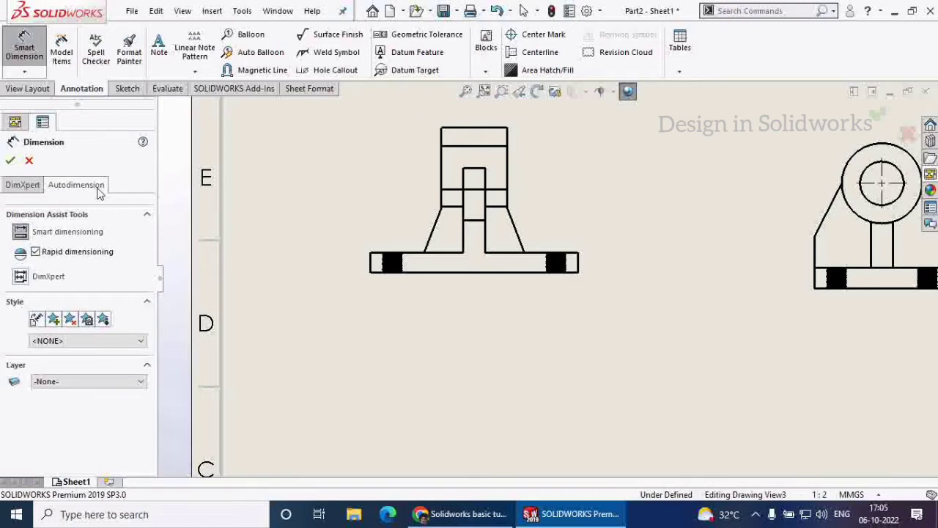
left_click(414, 210)
left_click(11, 161)
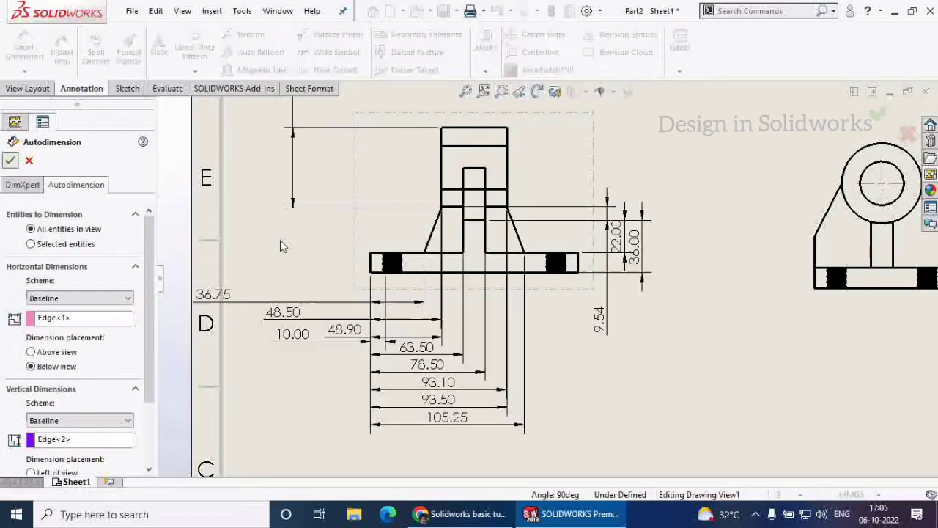
Move the 36.75 dimension text below the front view closer to the part.
scroll(601, 321, "down", 2)
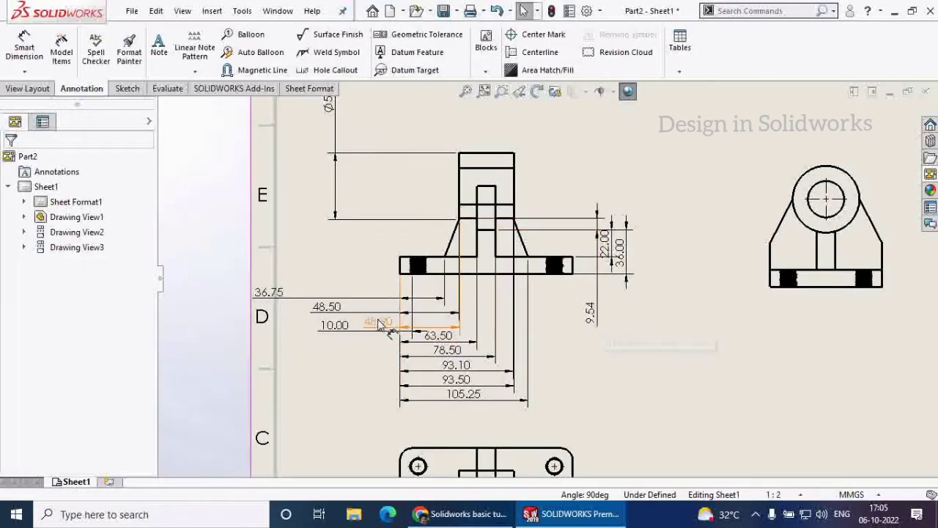
left_click_drag(287, 295, 308, 297)
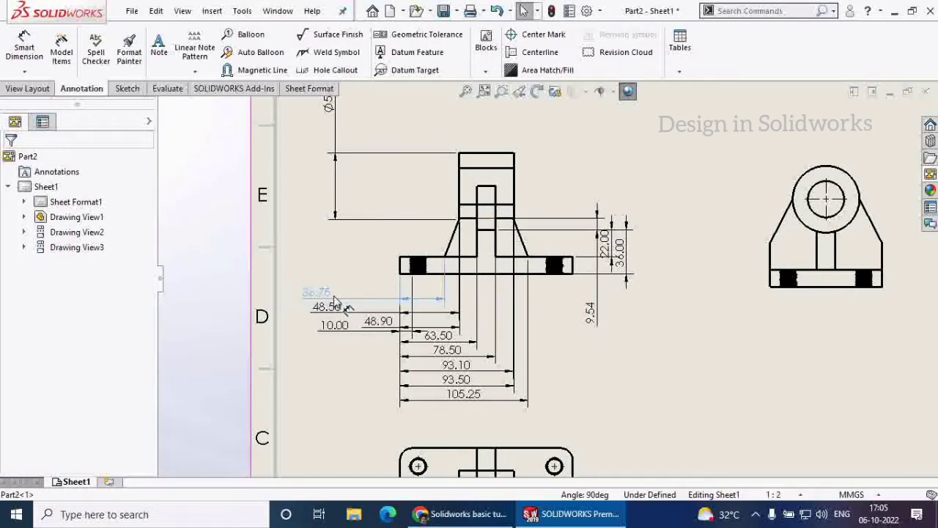
scroll(645, 342, "up", 3)
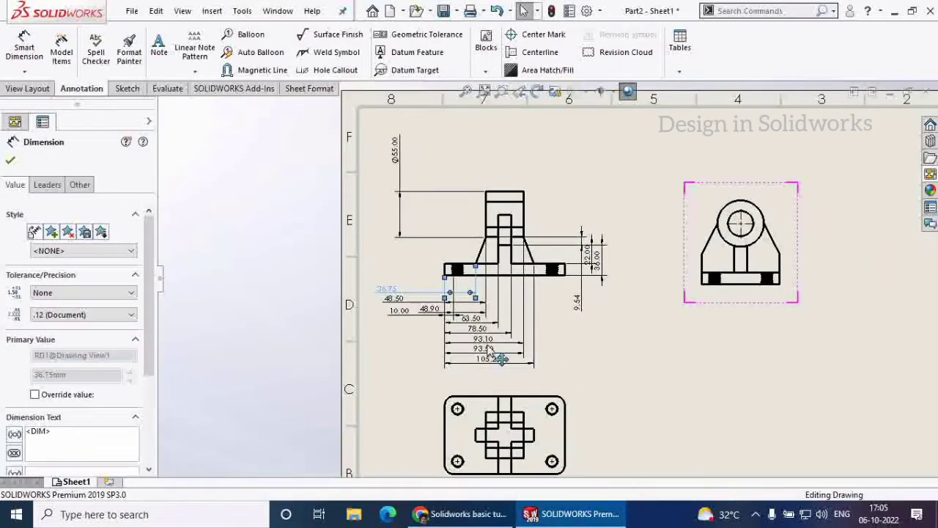
scroll(548, 275, "up", 1)
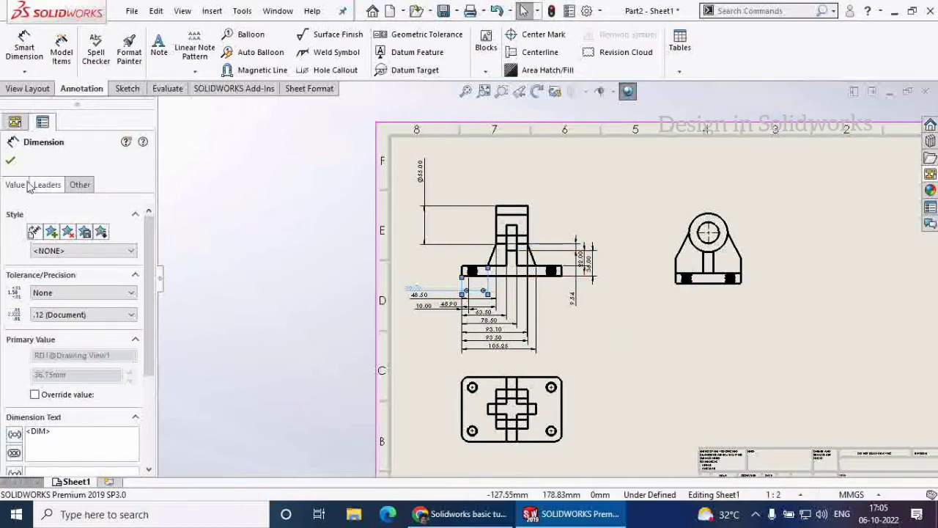
left_click(10, 160)
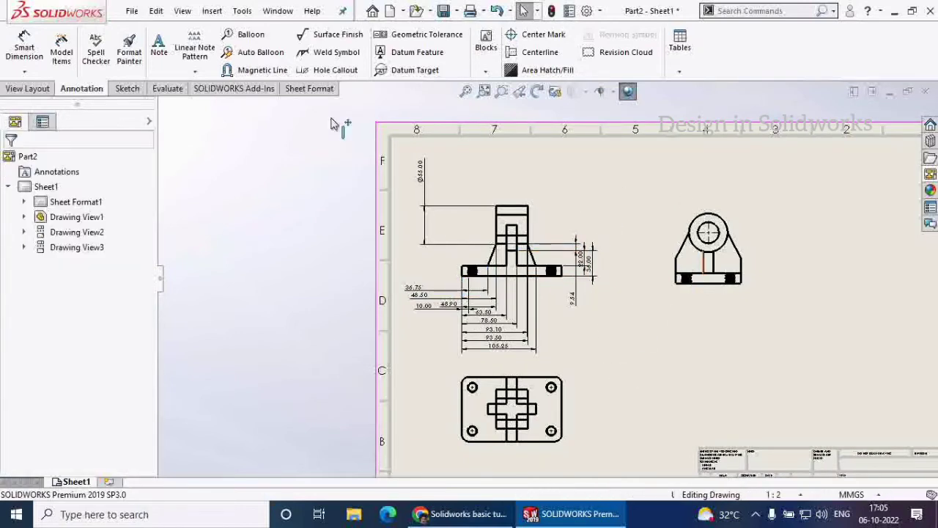
Autodimension all entities in the side view using the Baseline scheme, with the horizontal dimensions placed below the view.
left_click(24, 48)
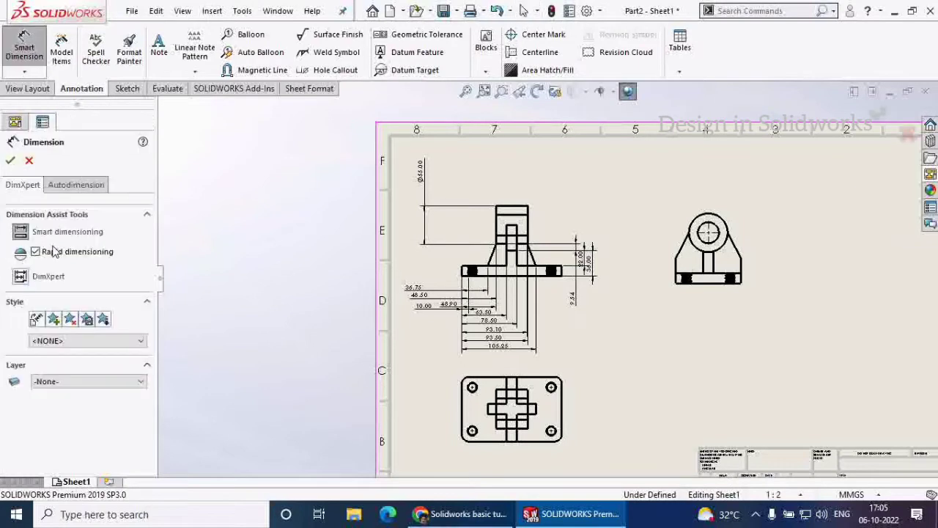
left_click(96, 186)
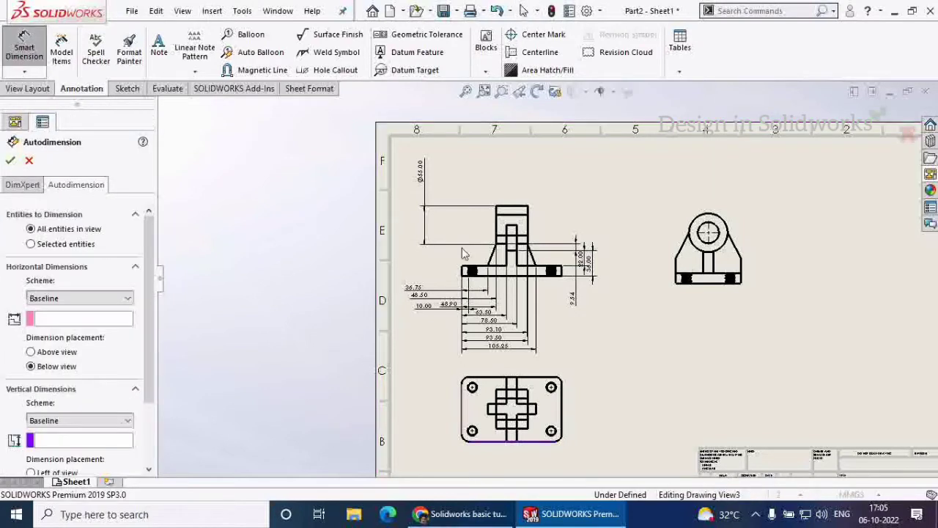
left_click(756, 259)
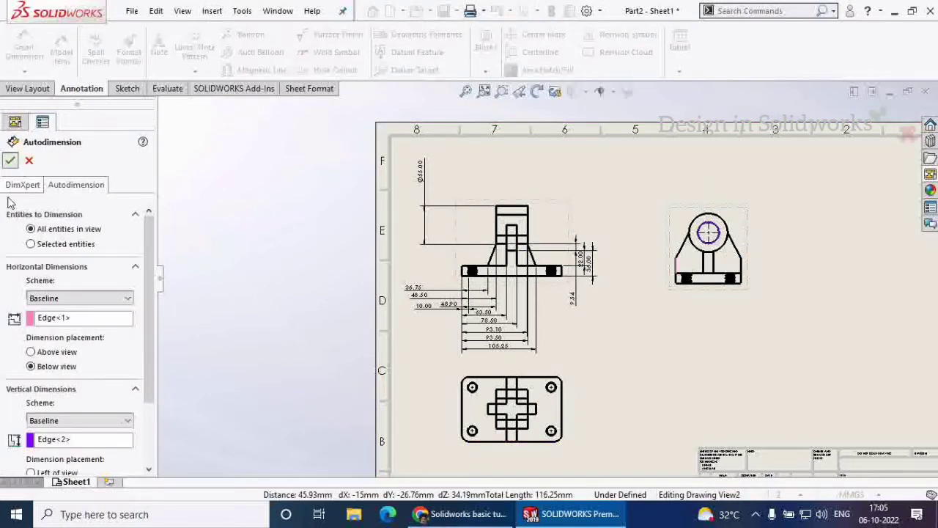
left_click(9, 160)
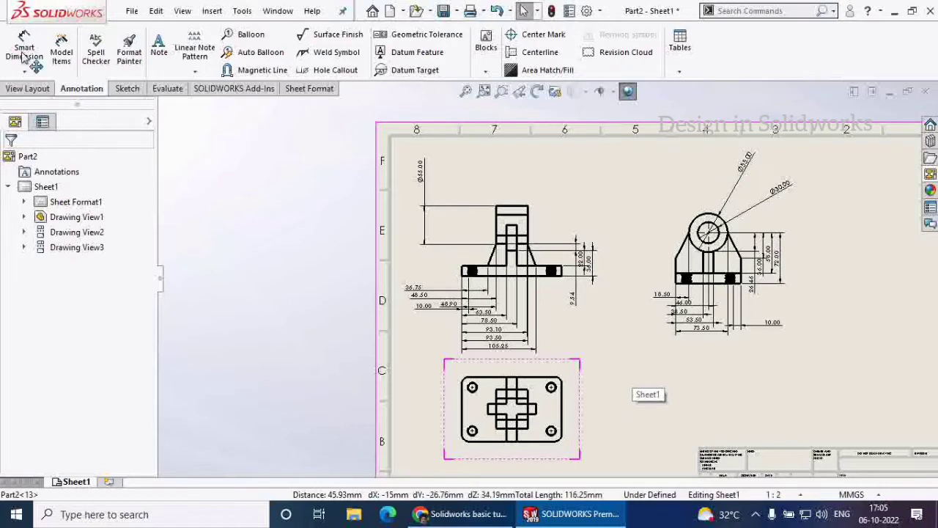
Autodimension the projected view of the base plate below the front view.
left_click(575, 388)
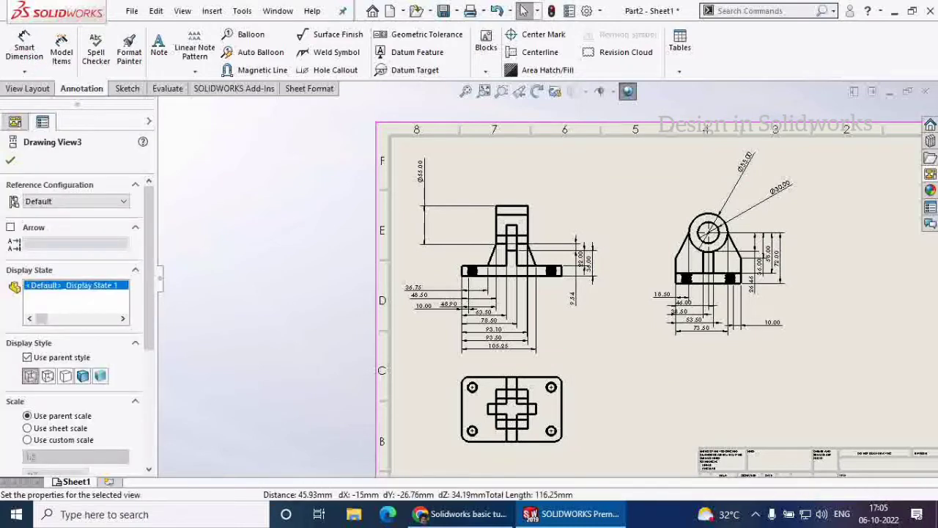
left_click(10, 160)
left_click(33, 65)
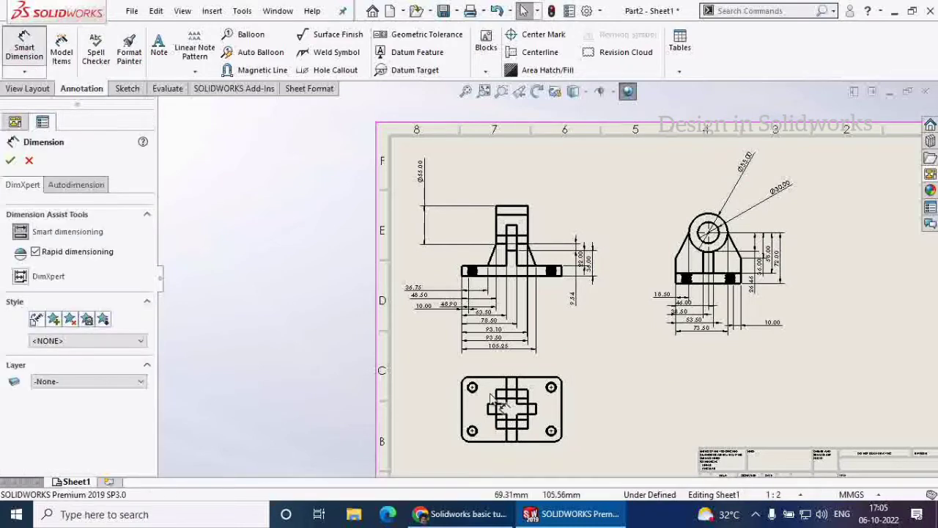
left_click(575, 383)
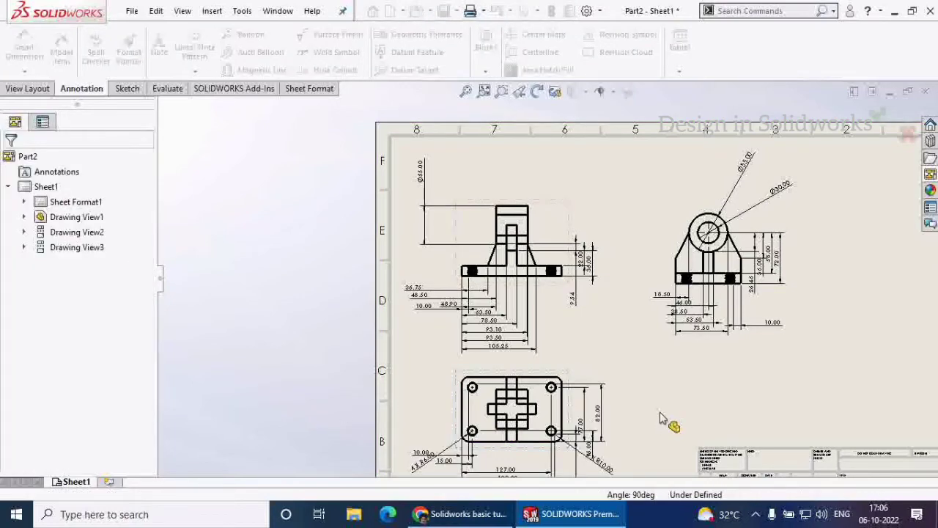
scroll(662, 417, "up", 1)
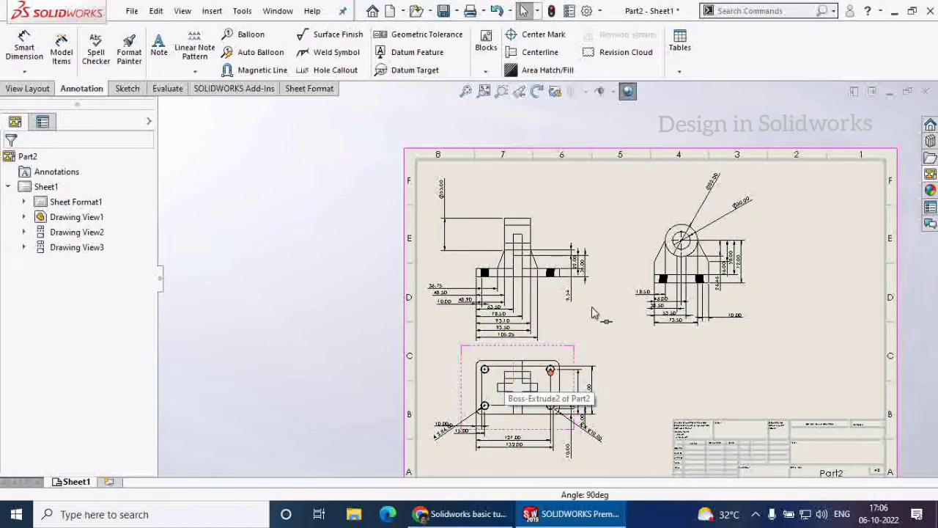
scroll(582, 318, "down", 2)
scroll(570, 317, "down", 2)
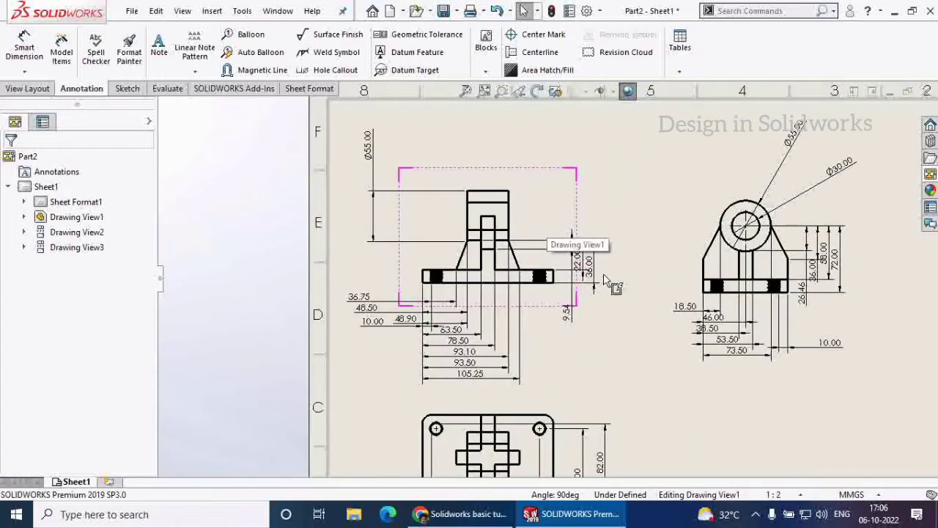
scroll(528, 207, "down", 2)
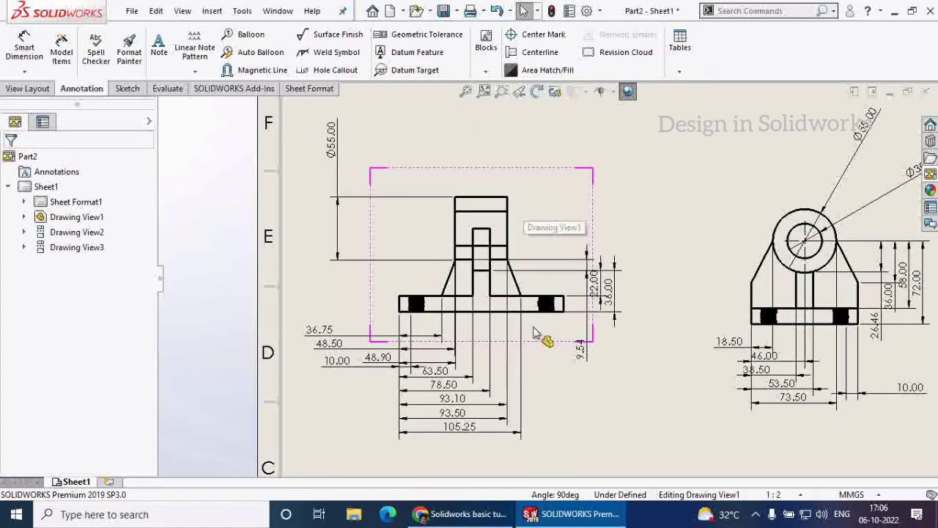
Undo the automatic dimensions of the side view and the front view.
left_click(607, 297)
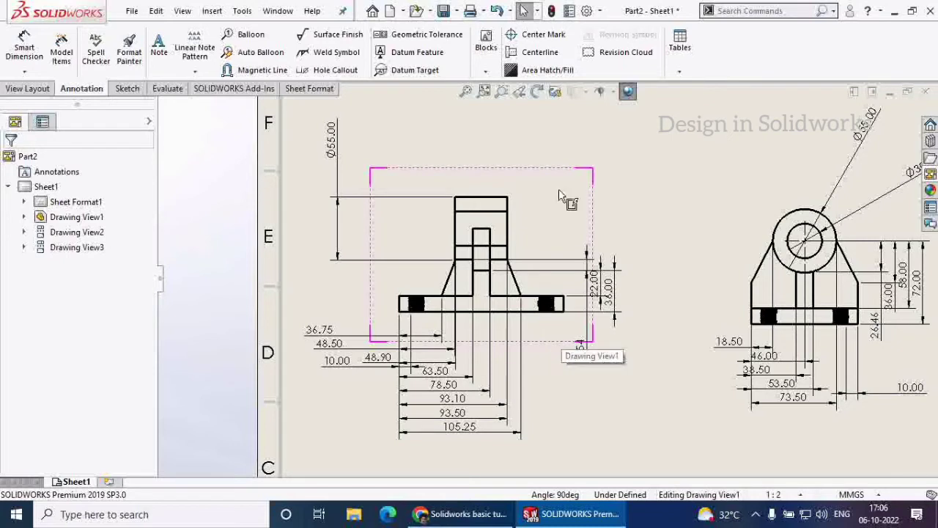
left_click(496, 11)
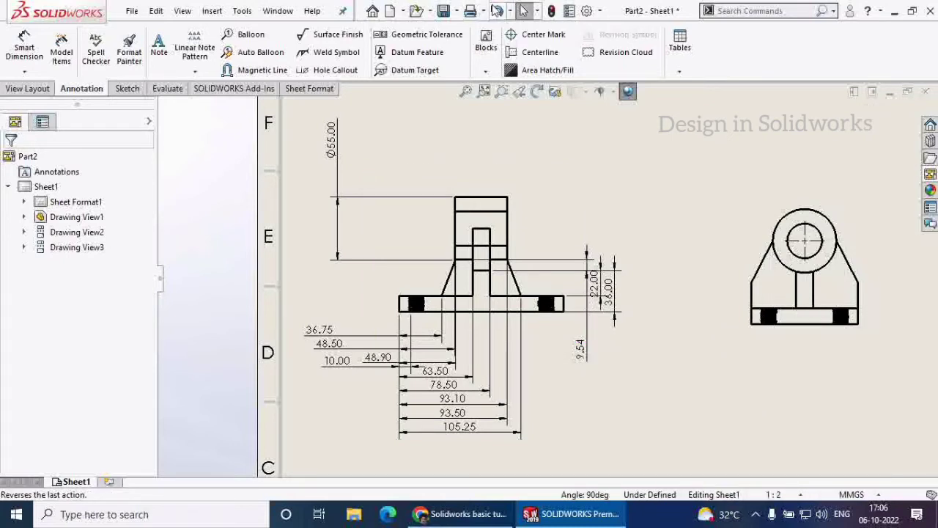
left_click(497, 11)
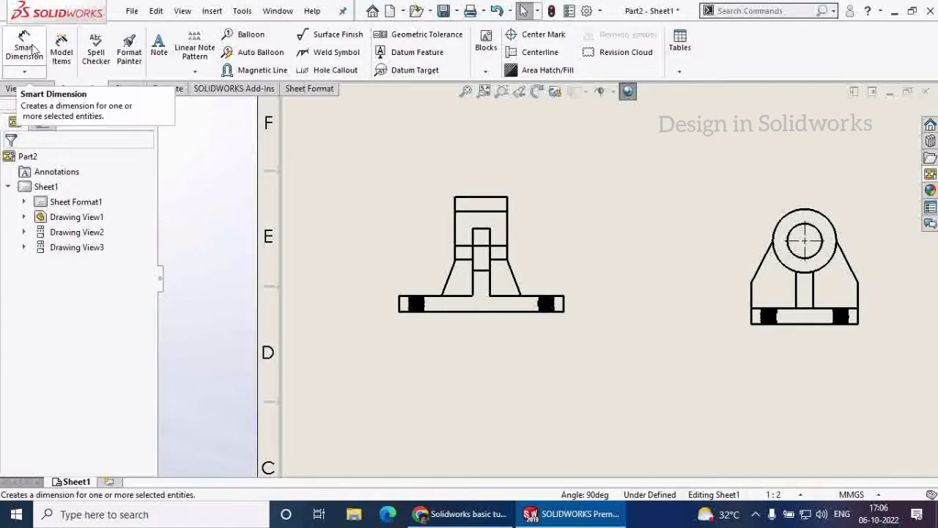
Insert the model's own dimensions into the front view with Model Items, keeping duplicates eliminated.
left_click(55, 59)
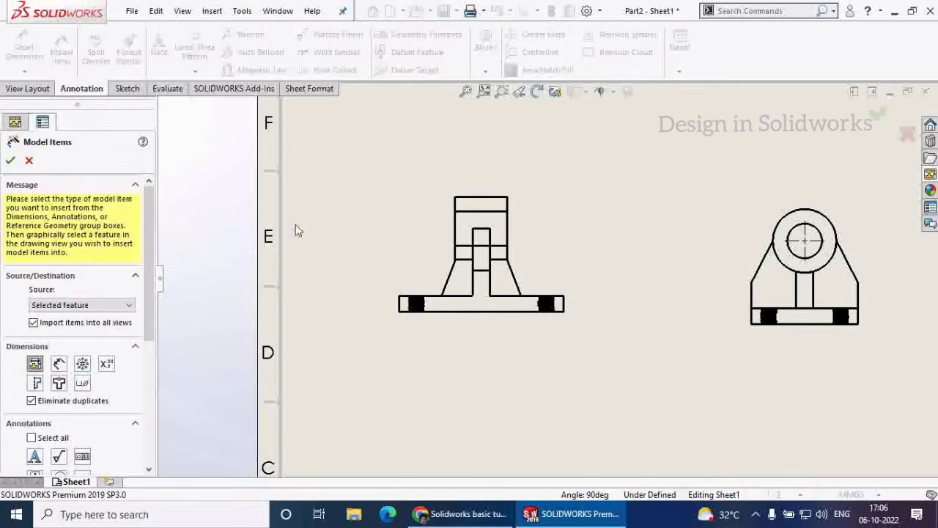
left_click(436, 238)
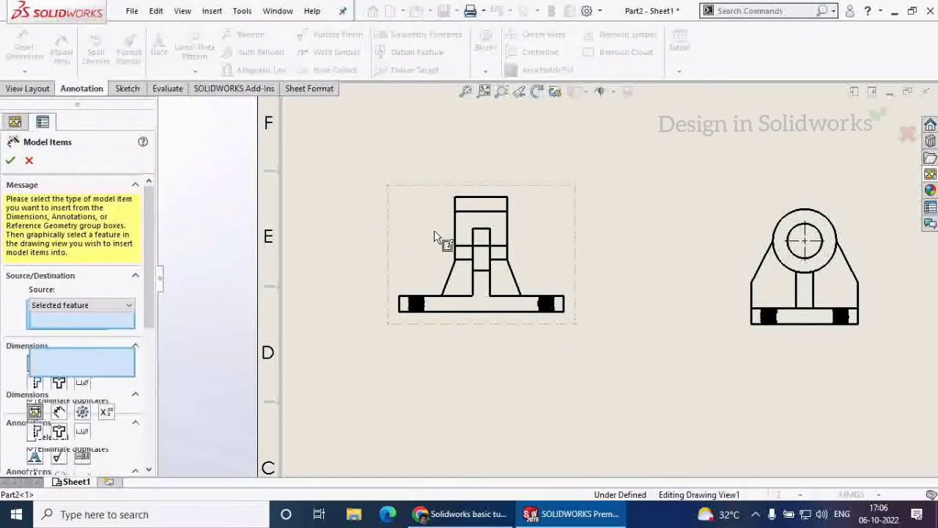
left_click(10, 161)
left_click(503, 263)
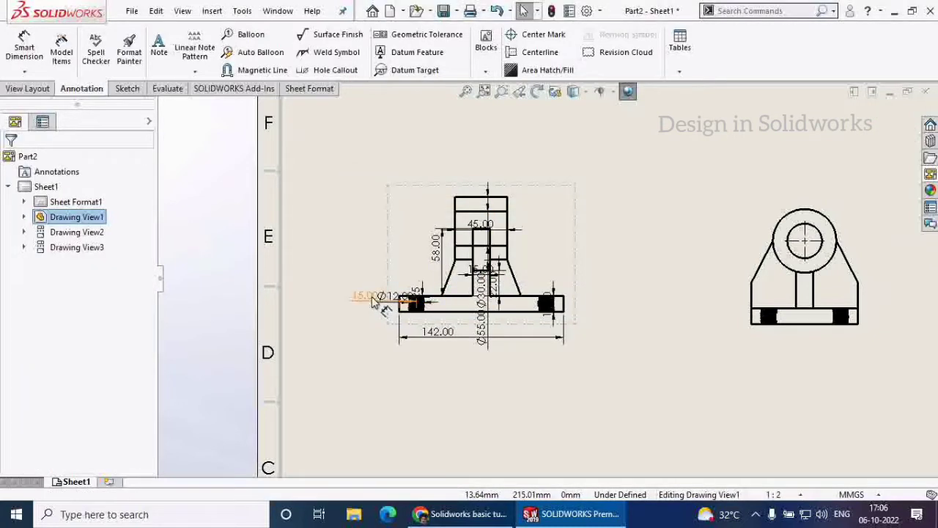
Move the 15.00 hole-offset, Ø12.00 and 58.00 dimensions out to the left of the front view and shift the view slightly up and right.
left_click_drag(377, 295, 367, 333)
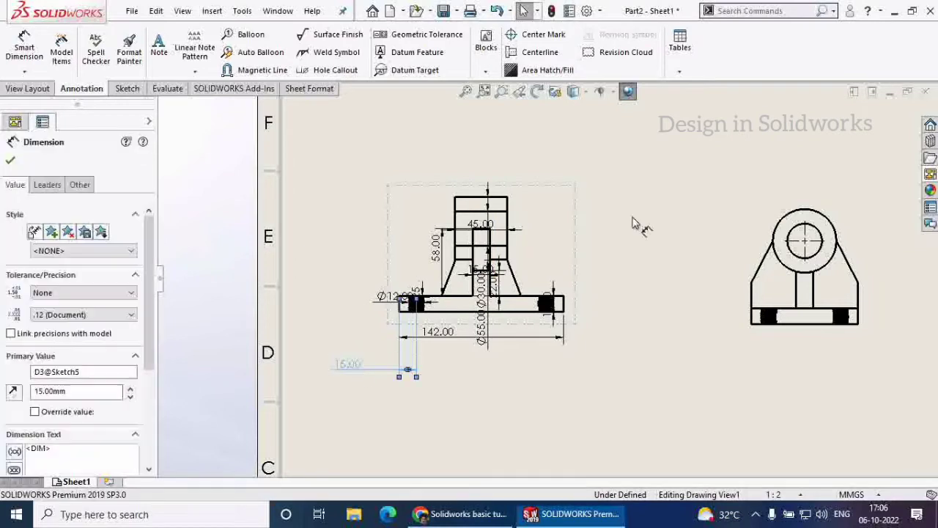
left_click(330, 262)
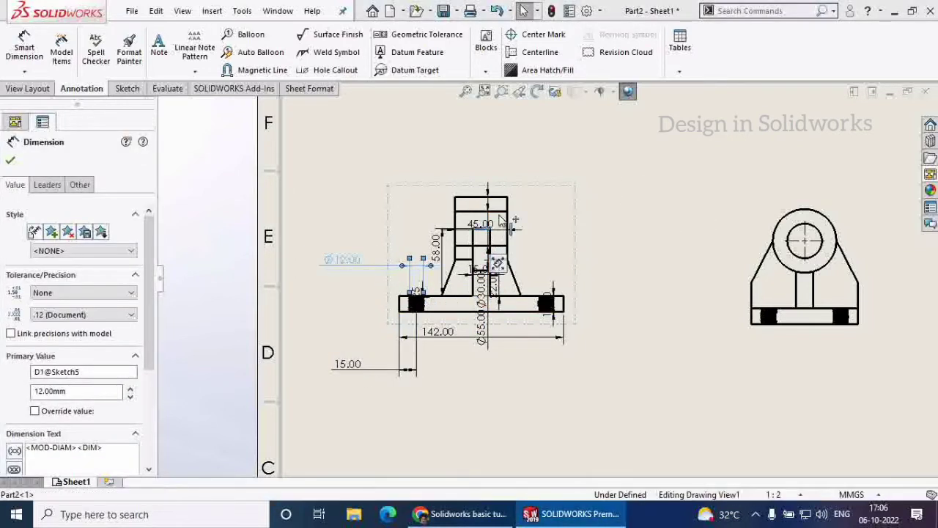
key("Escape")
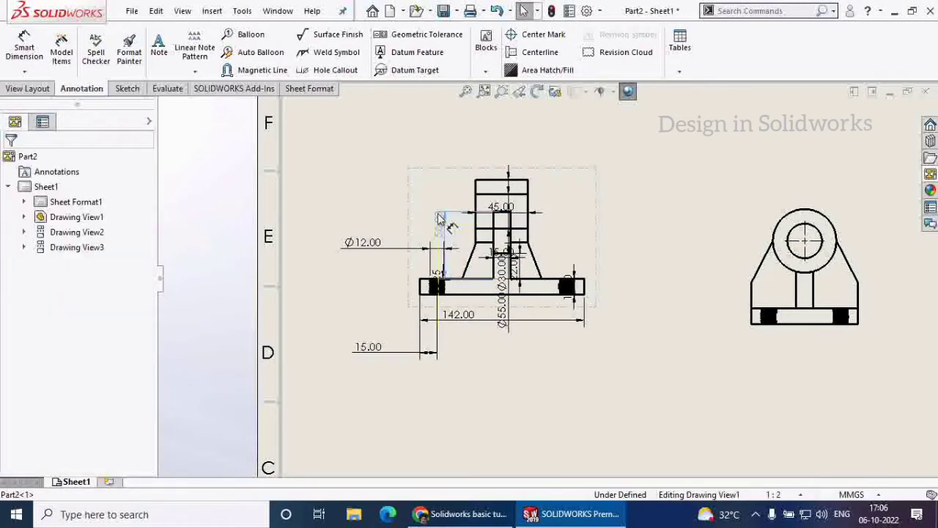
left_click(327, 224)
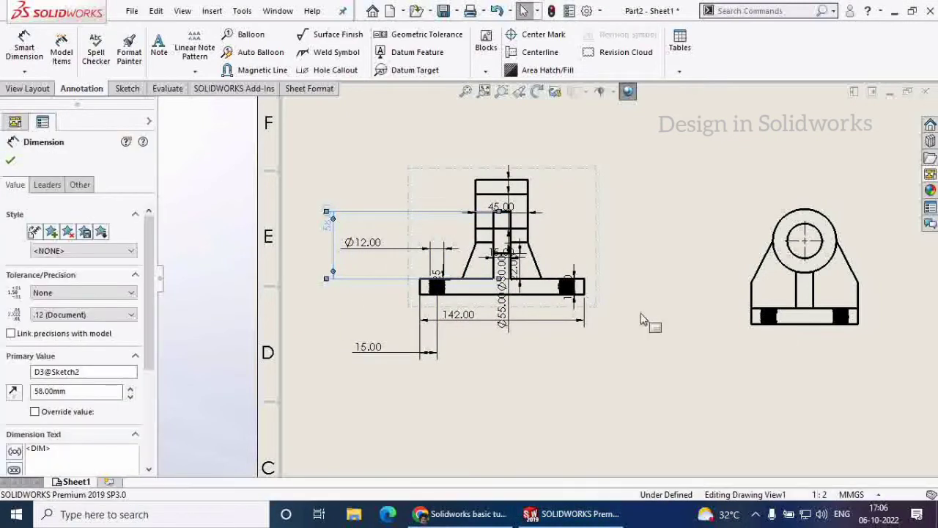
Move the Ø55.00 and Ø30.00 dimensions side by side to the right of the front view.
left_click(619, 312)
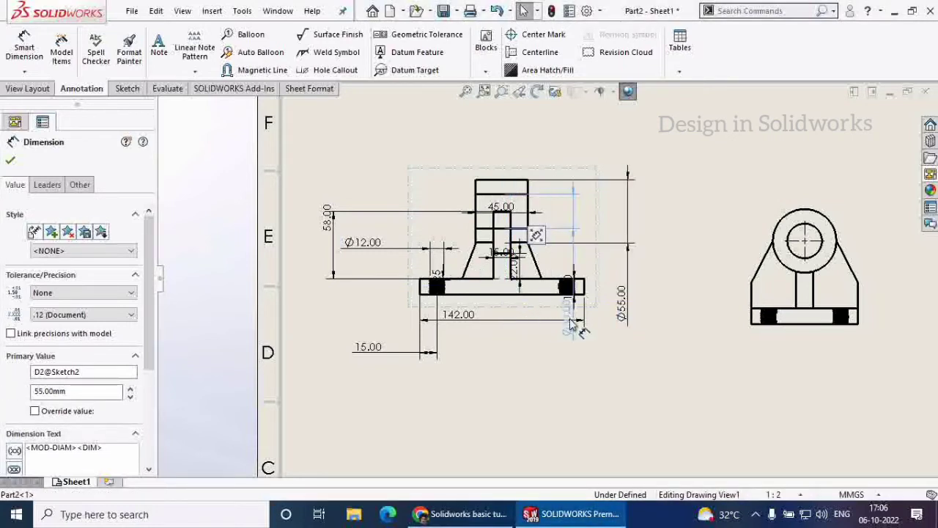
left_click(605, 329)
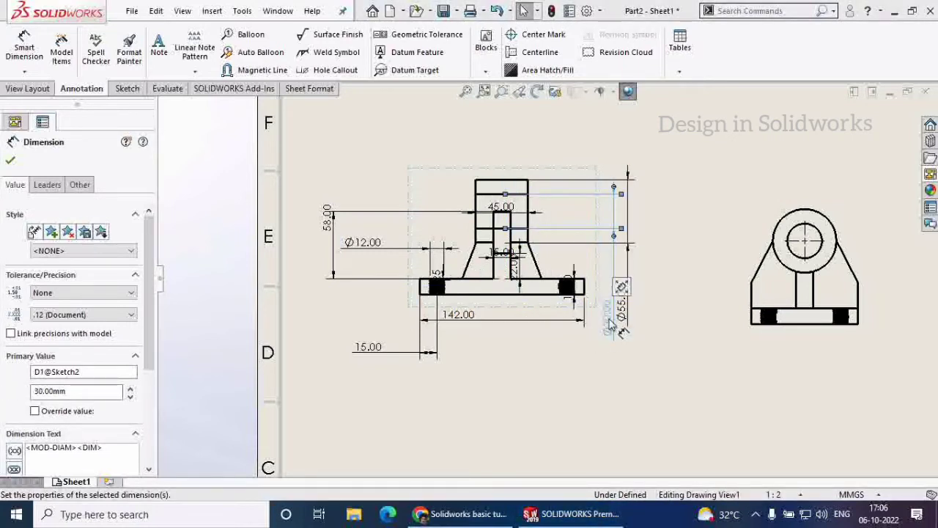
left_click_drag(608, 319, 608, 270)
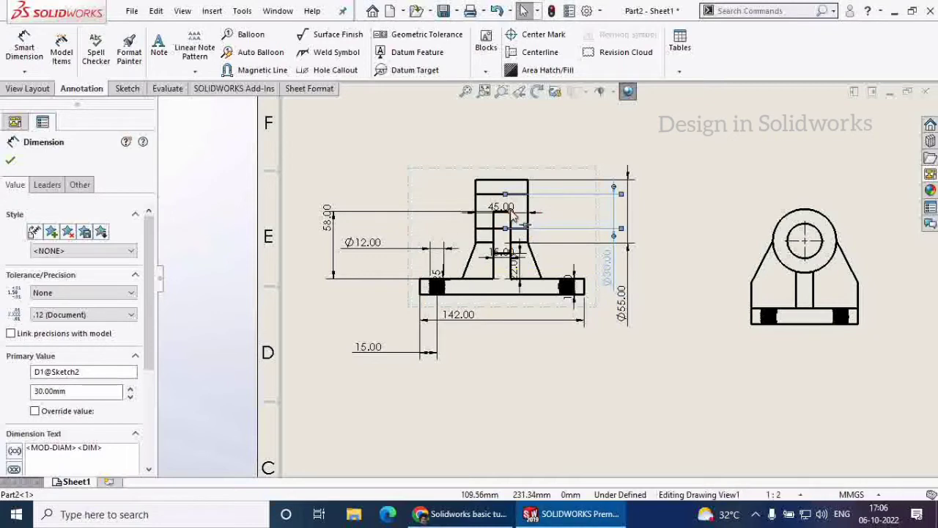
Place the 45.00 dimension above the front view, 22.00 to its right, the 15.00 rib width below and 1.25 above the left hole.
left_click(570, 155)
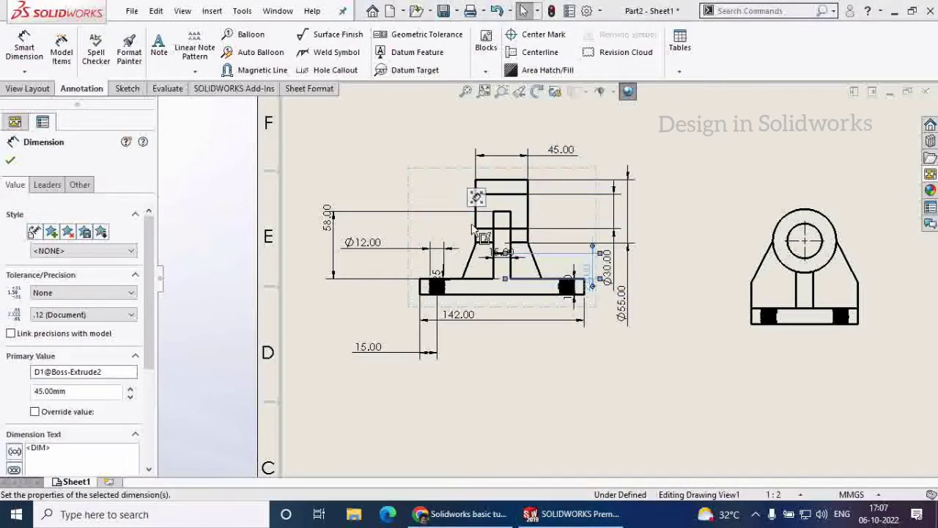
left_click(502, 252)
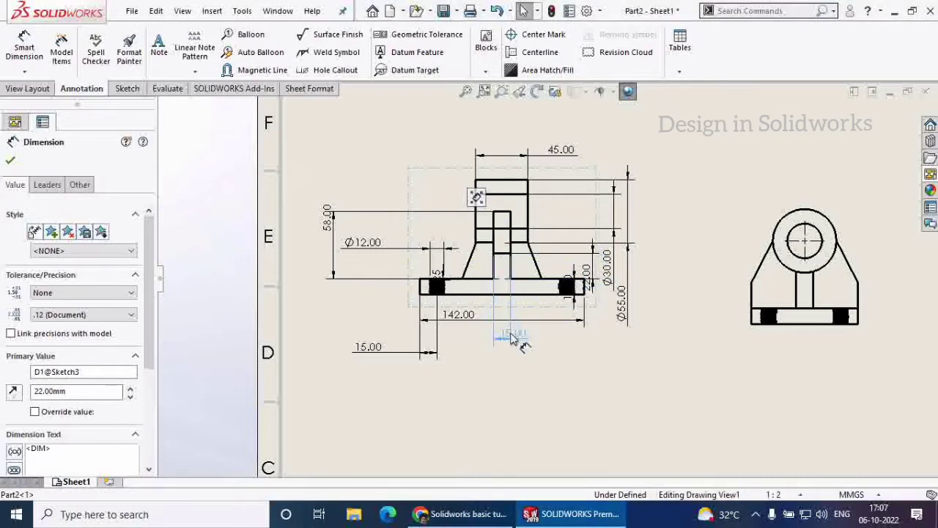
left_click(511, 336)
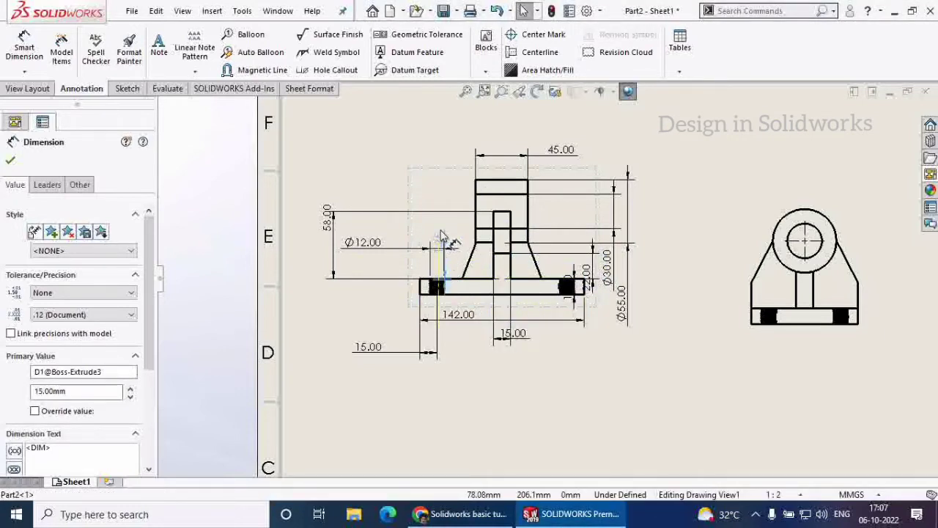
left_click(439, 205)
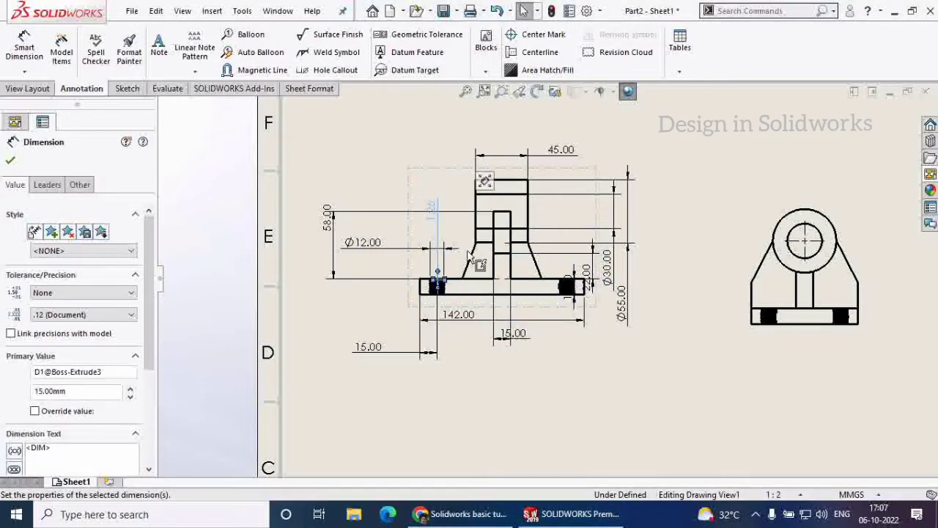
left_click(10, 159)
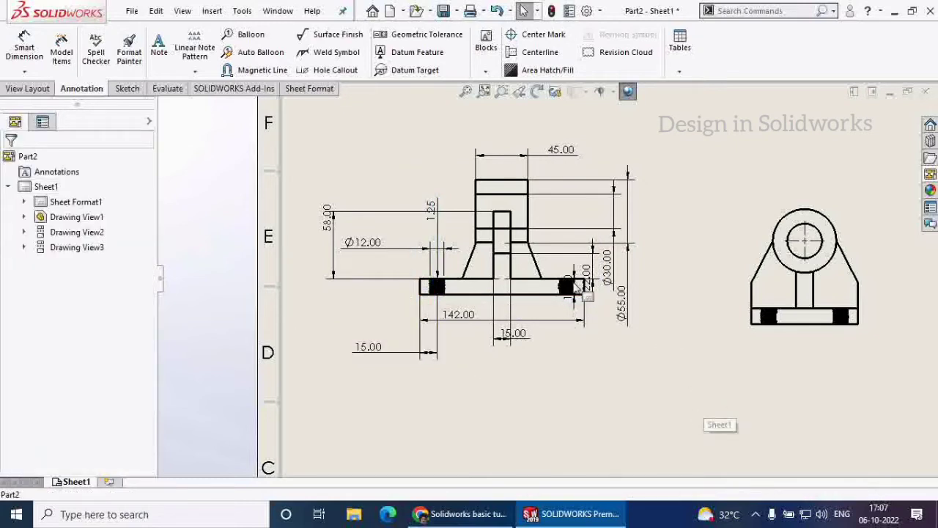
Select all dimensions of the front view and apply Align Left to them.
left_click_drag(704, 396, 319, 146)
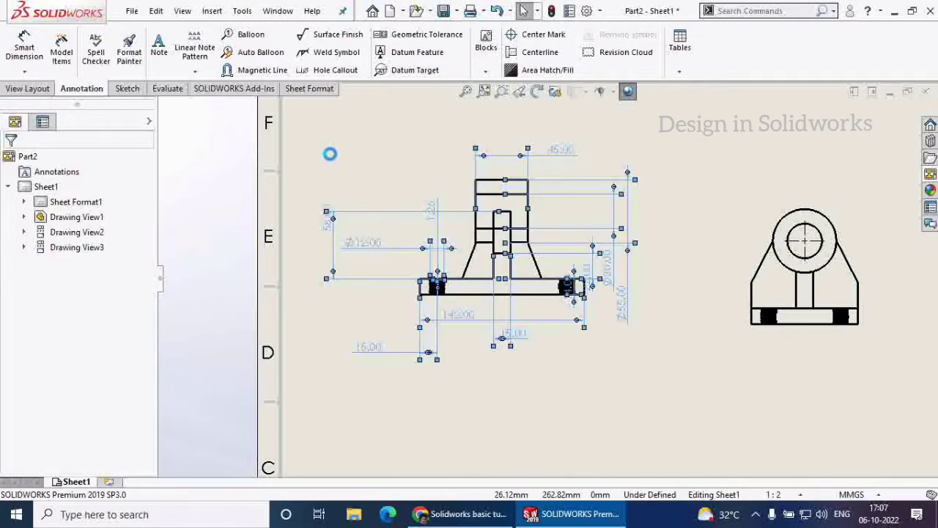
right_click(422, 192)
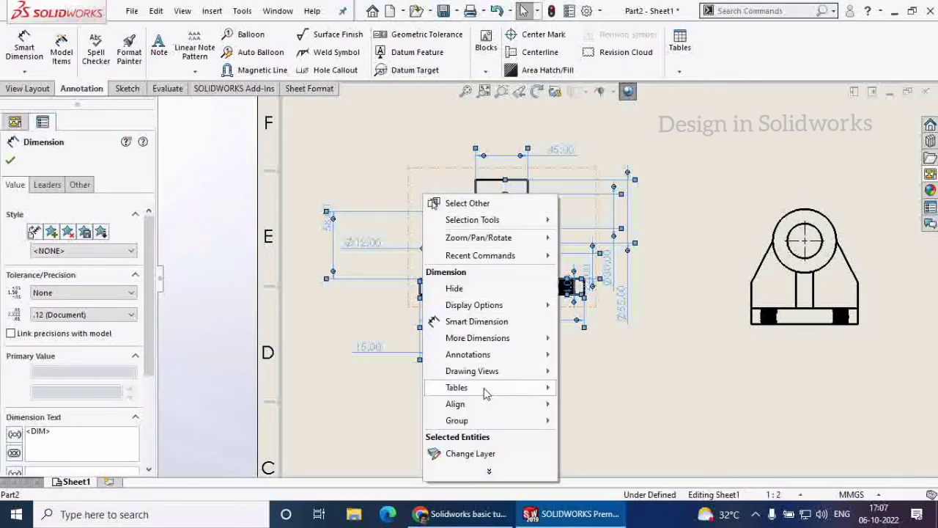
mouse_move(495, 407)
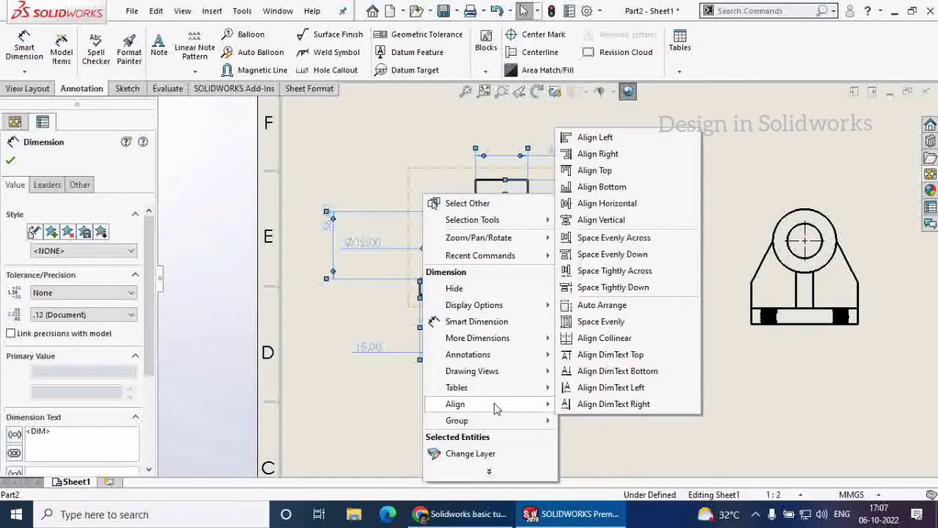
left_click(618, 137)
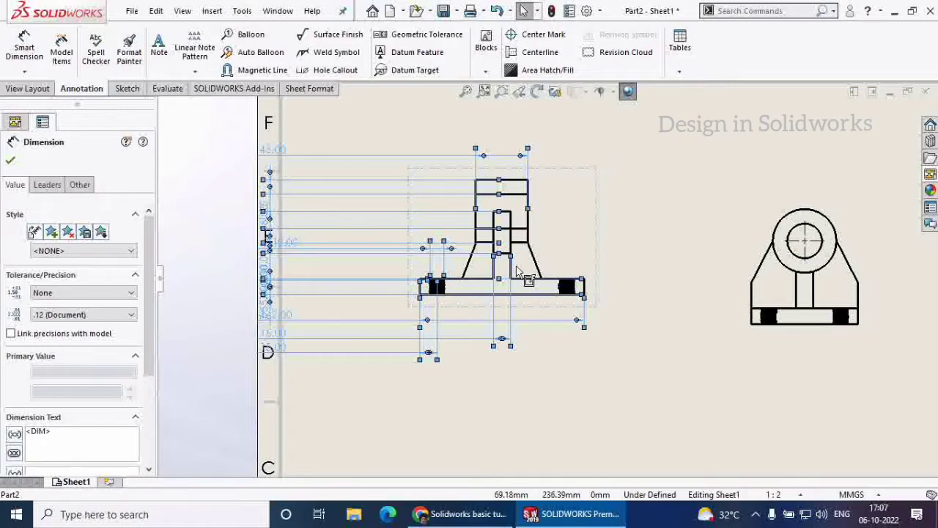
Apply Align Top and Space Evenly Across to the selected front view dimensions.
right_click(636, 180)
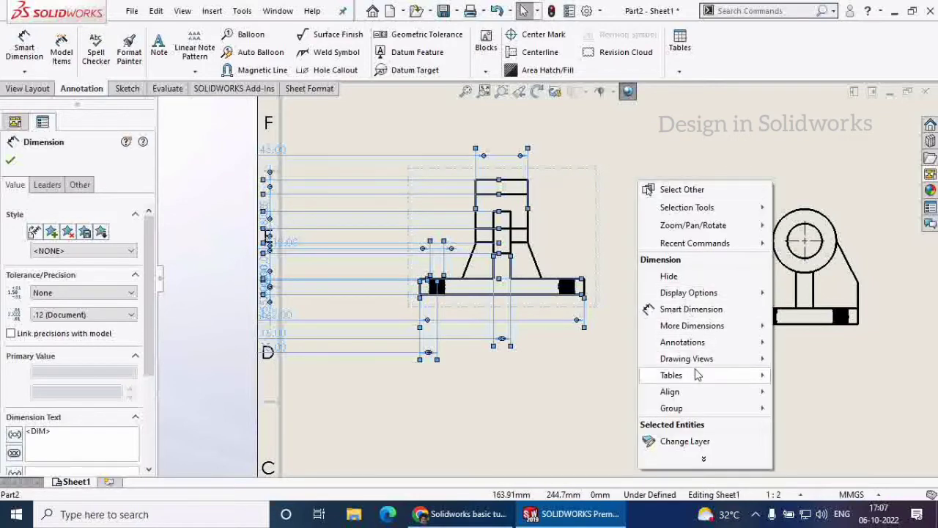
mouse_move(697, 395)
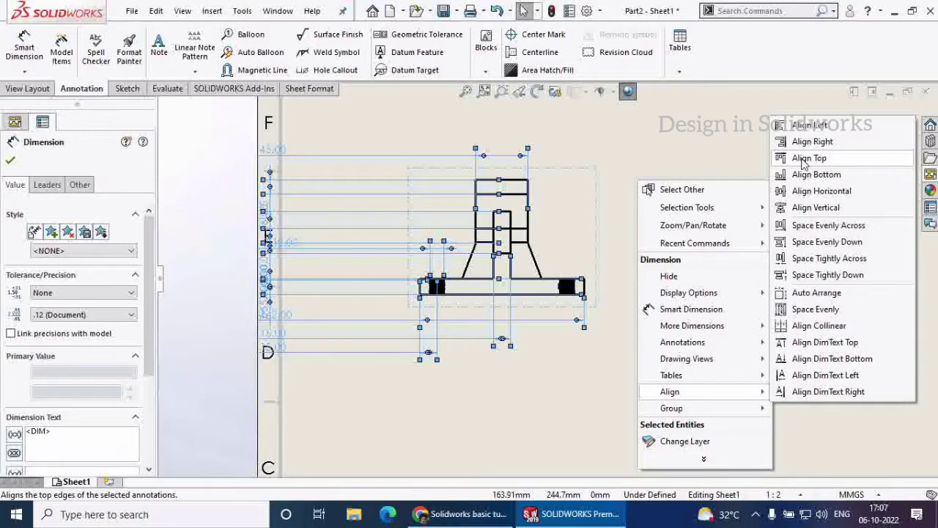
left_click(806, 158)
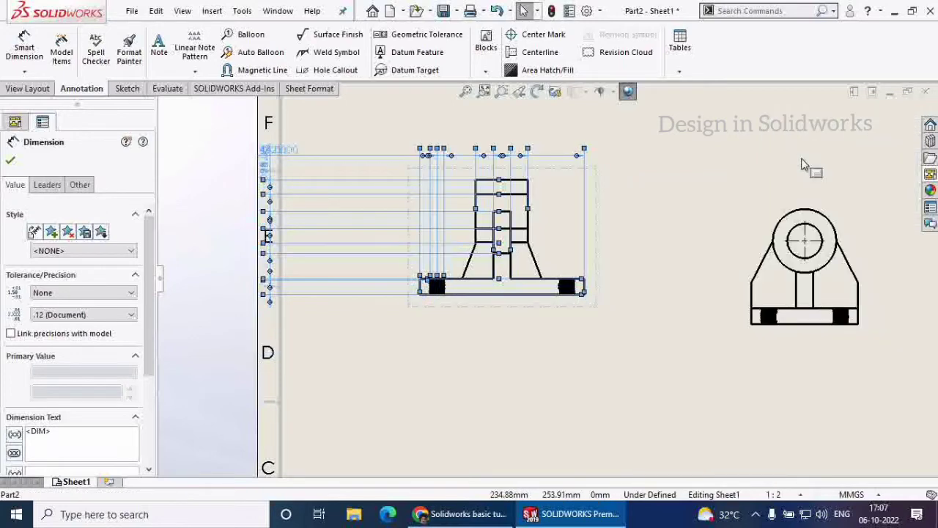
right_click(616, 186)
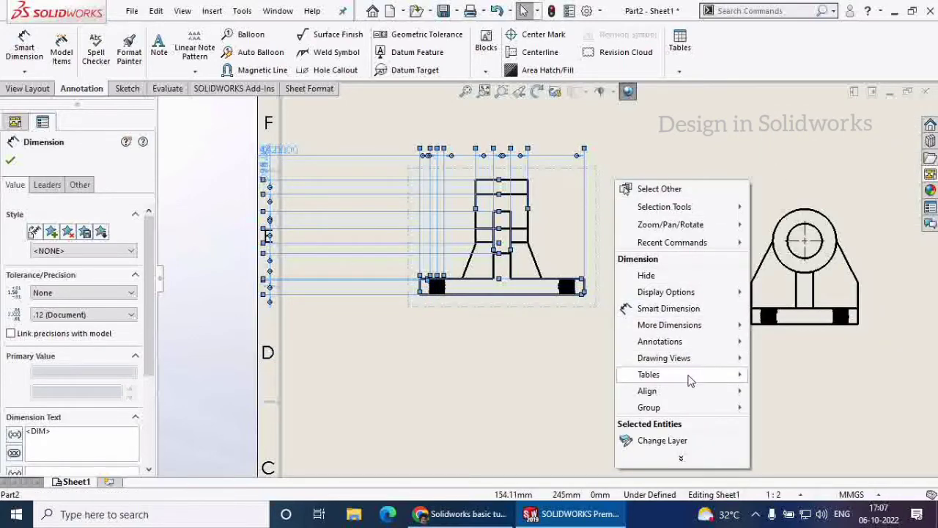
mouse_move(694, 390)
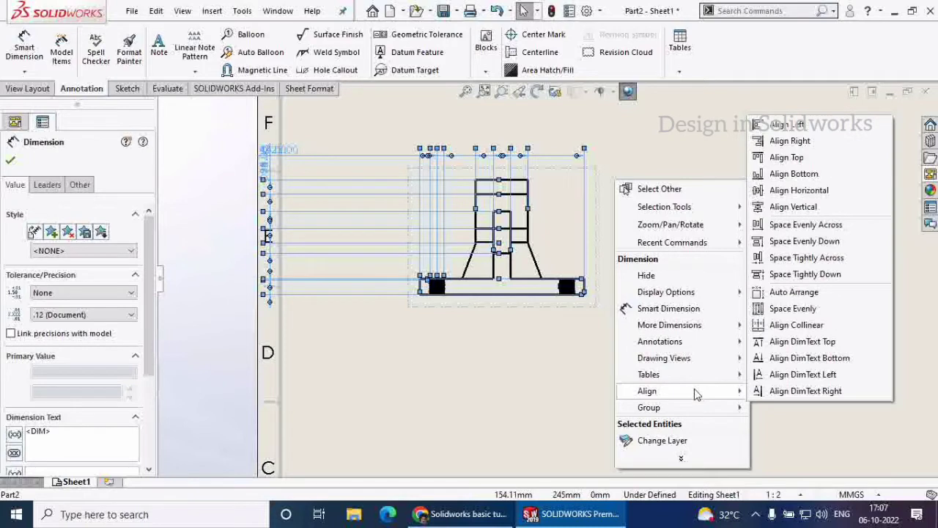
left_click(822, 228)
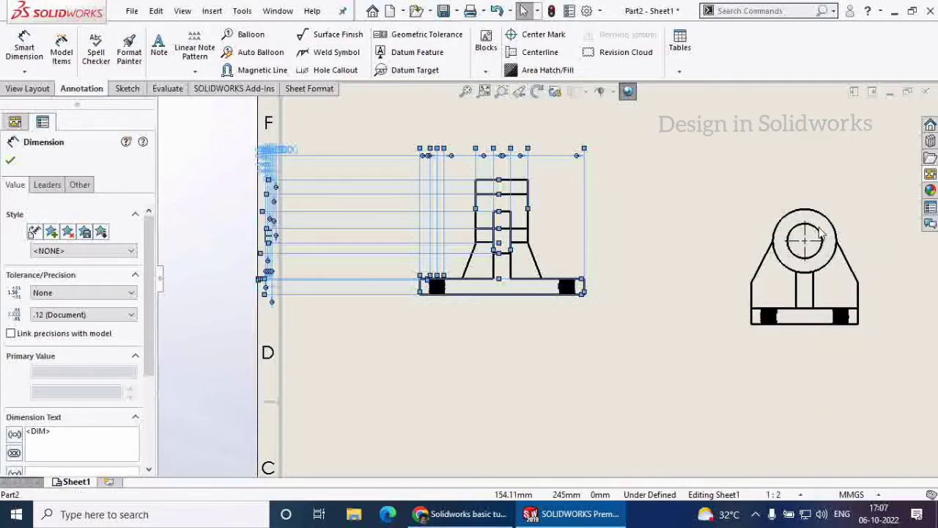
Auto Arrange the selected dimensions around the front view and clear the selection.
right_click(562, 184)
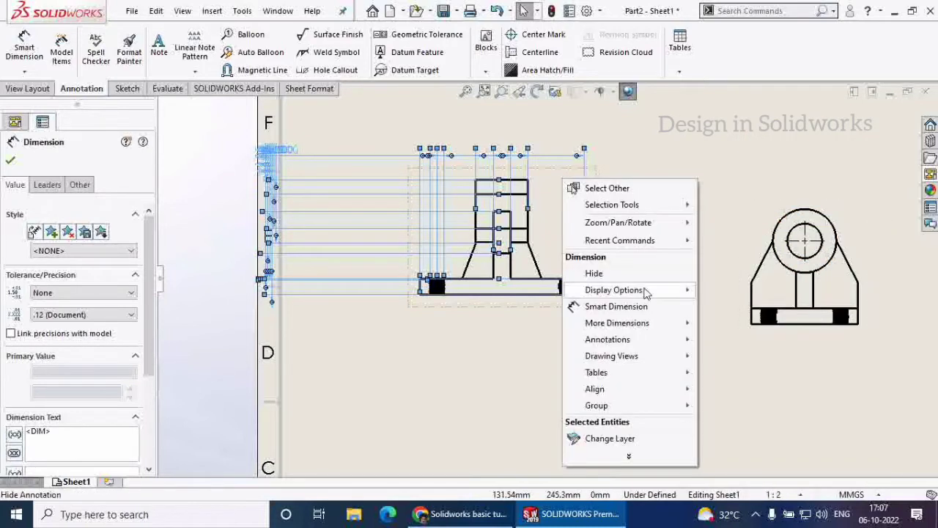
mouse_move(649, 373)
mouse_move(660, 394)
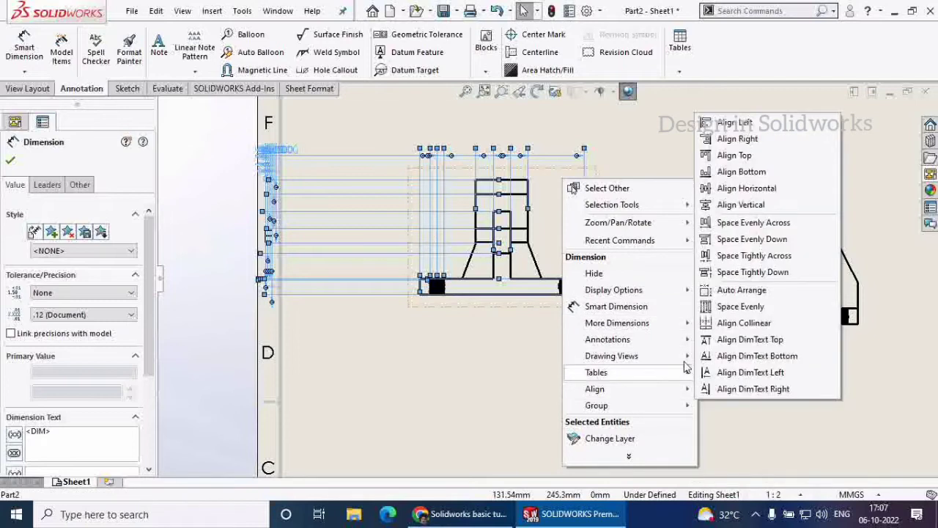
left_click(740, 291)
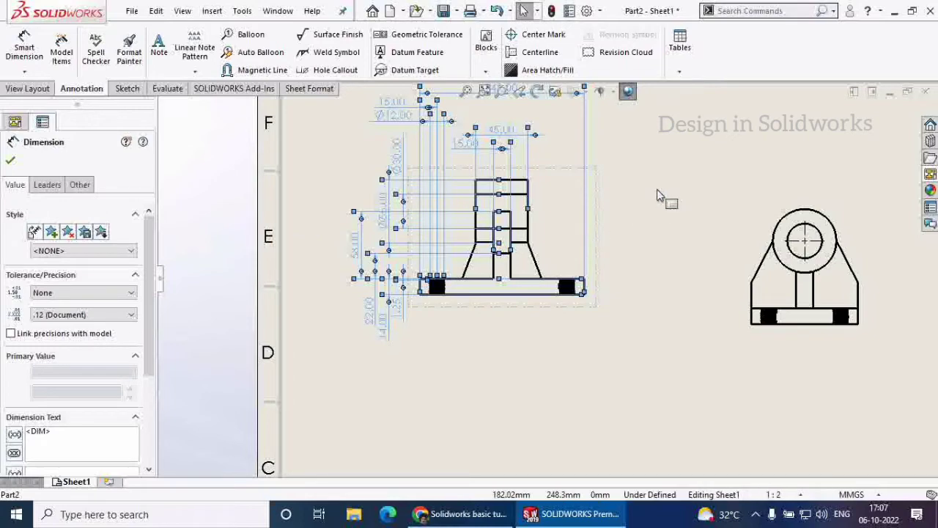
scroll(657, 194, "up", 1)
scroll(597, 153, "down", 2)
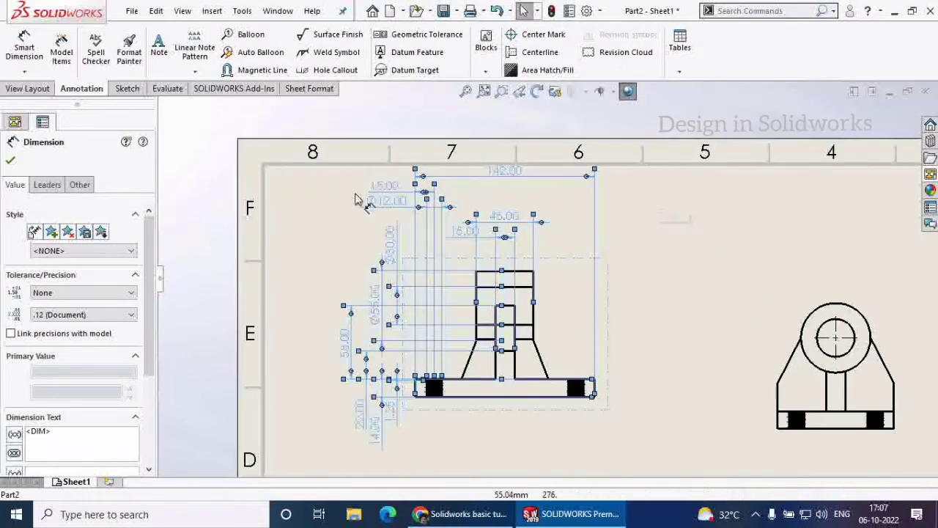
key("Escape")
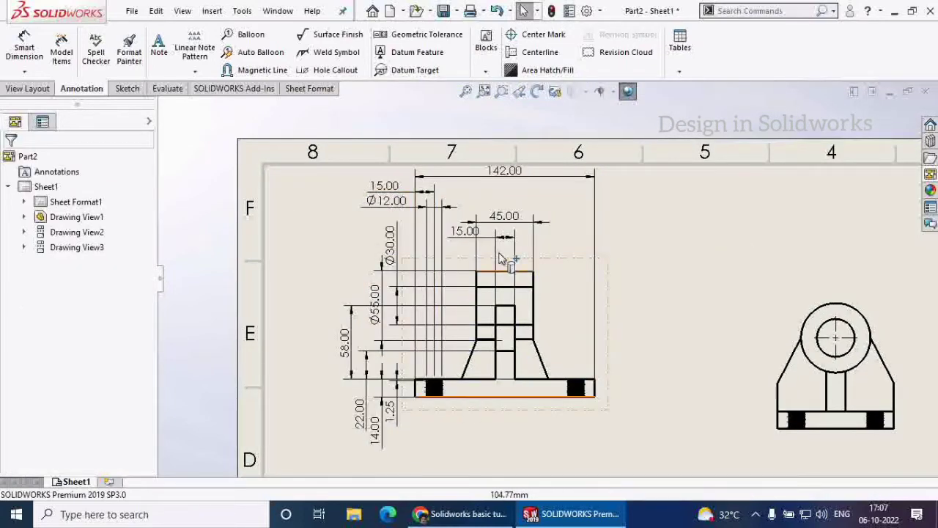
Select all dimensions of the front view and set their precision to one decimal place (.1).
scroll(452, 419, "down", 3)
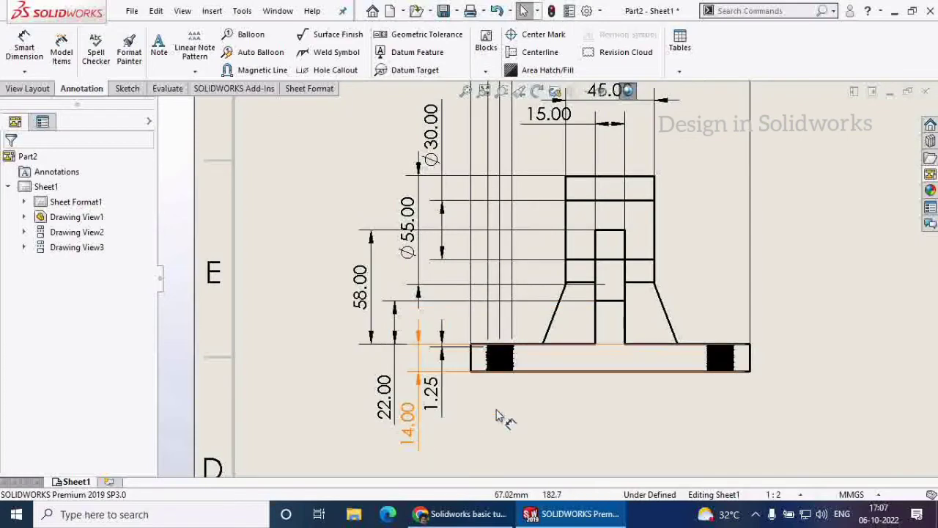
scroll(506, 414, "up", 5)
mouse_move(678, 387)
left_mouse_down()
mouse_move(623, 282)
mouse_move(471, 224)
mouse_move(450, 170)
left_mouse_up()
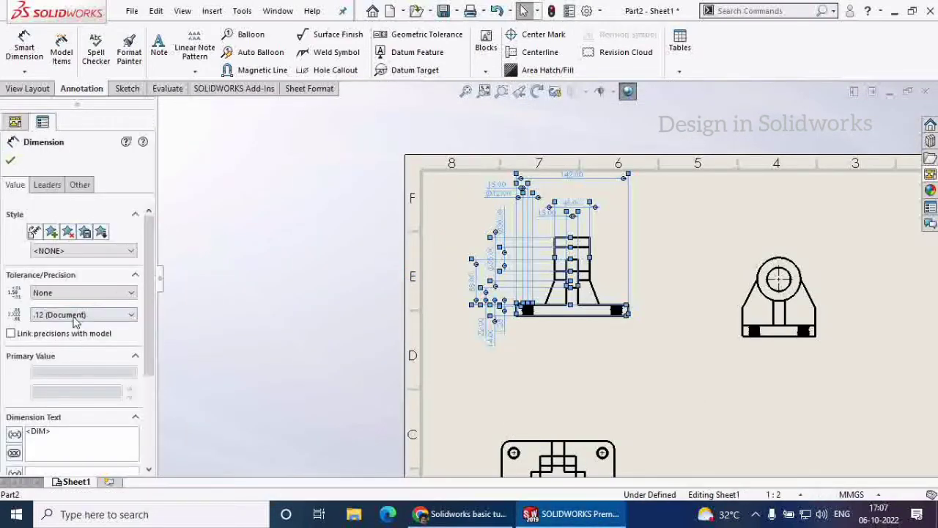
left_click(74, 317)
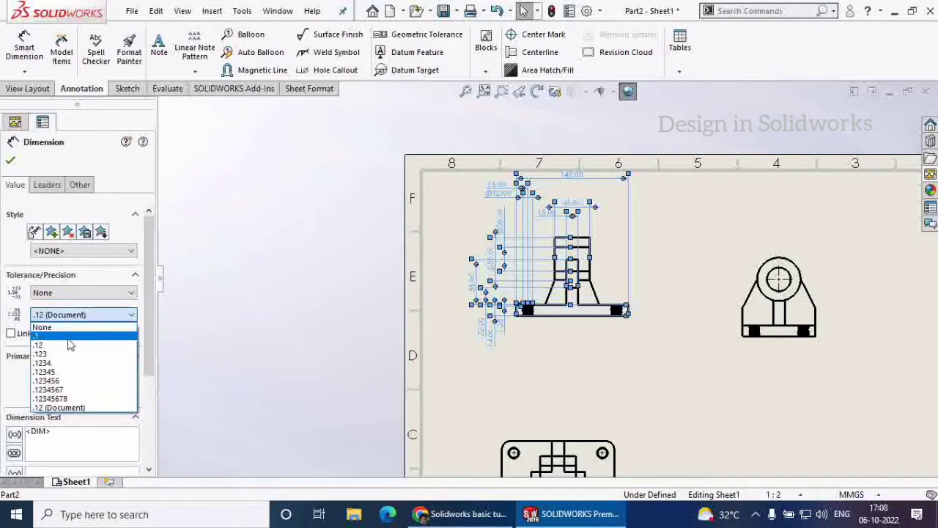
left_click(69, 336)
left_click(10, 159)
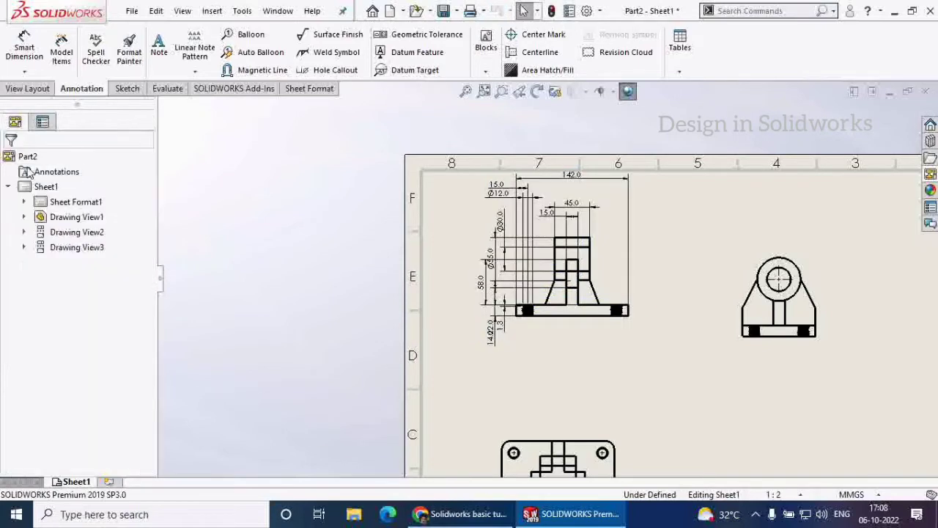
Move the 14.0 base thickness dimension clear of the overlapping 22.0 dimension, to its left and slightly lower.
scroll(502, 293, "down", 6)
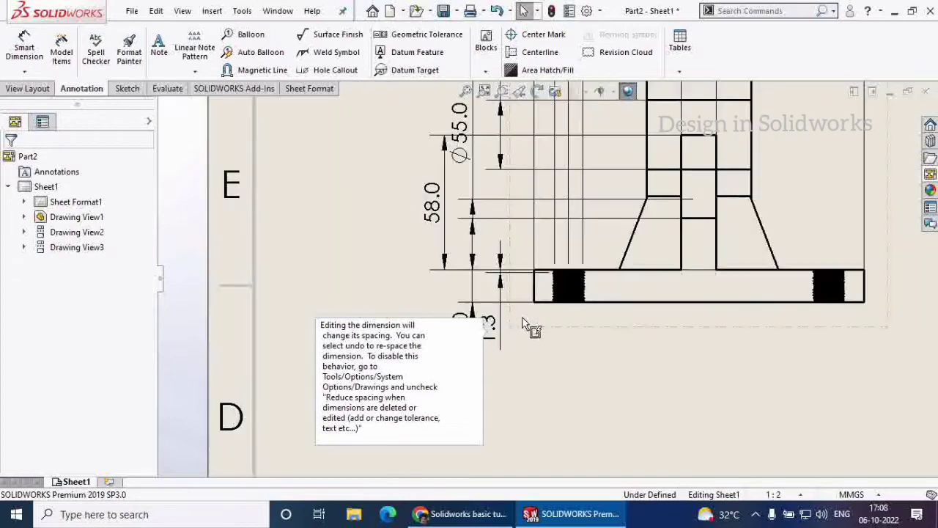
left_click(335, 305)
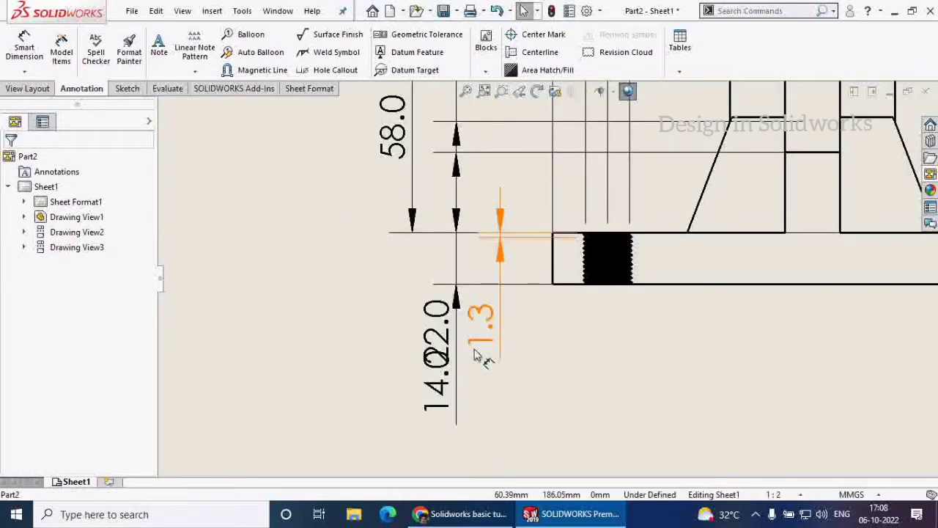
left_click_drag(435, 367, 319, 397)
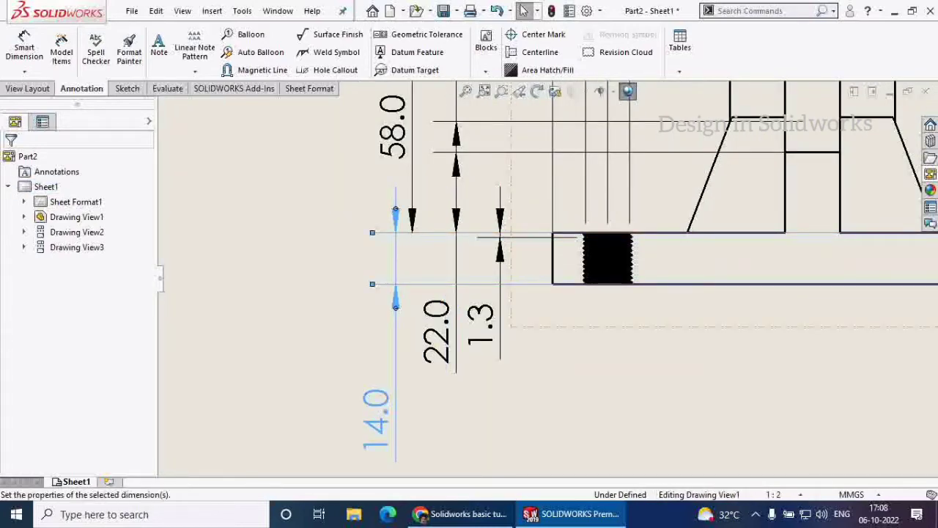
left_click(11, 160)
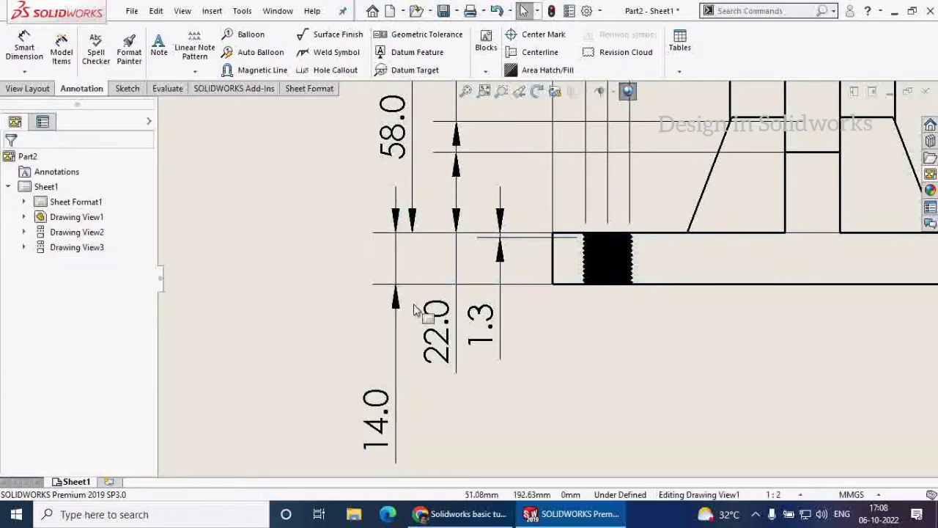
Set the precision of the base thickness dimension in the front view to None.
left_click(379, 415)
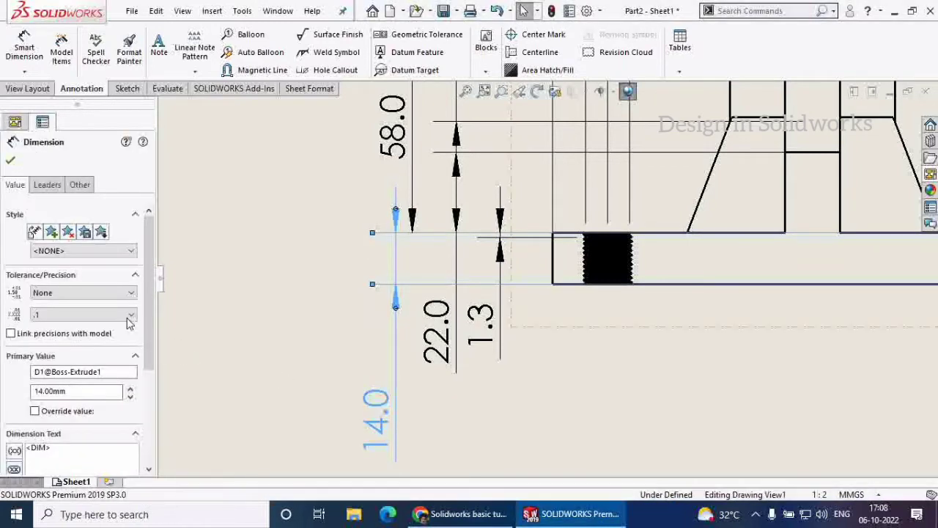
left_click(73, 315)
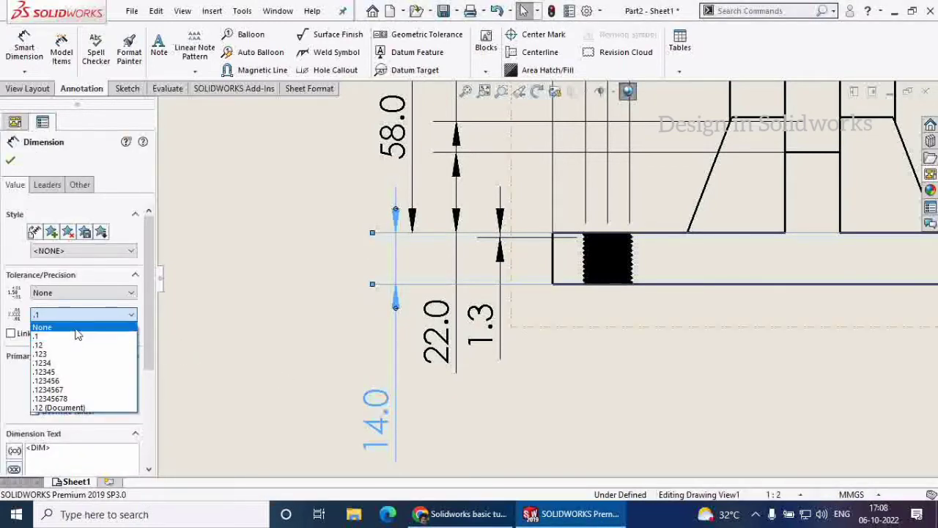
left_click(41, 327)
left_click(11, 160)
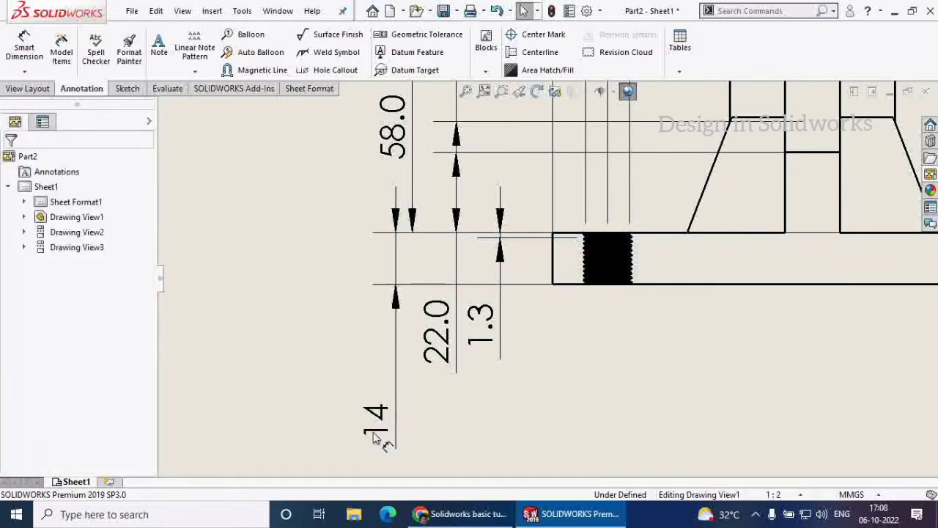
Add a hole callout to the central bore in the side view, with its text to the upper right of the view.
scroll(497, 309, "up", 5)
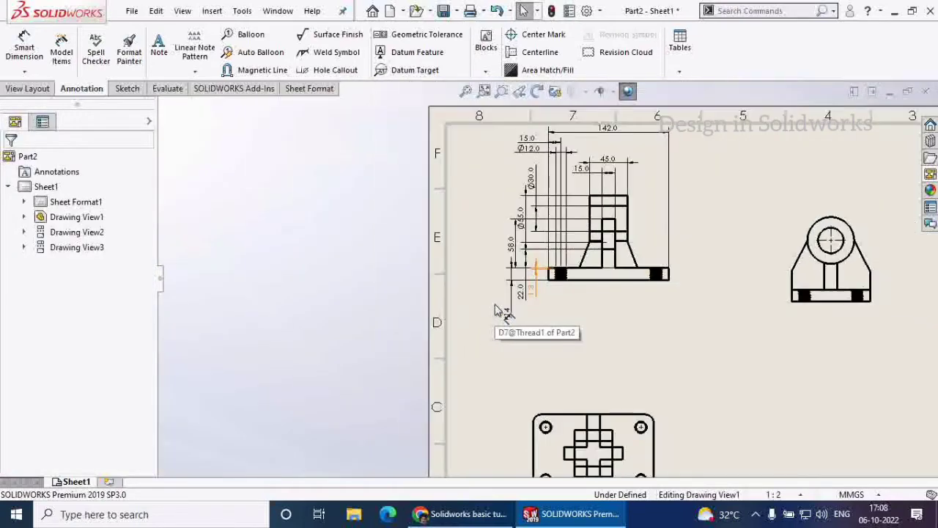
scroll(607, 285, "up", 2)
scroll(622, 279, "down", 5)
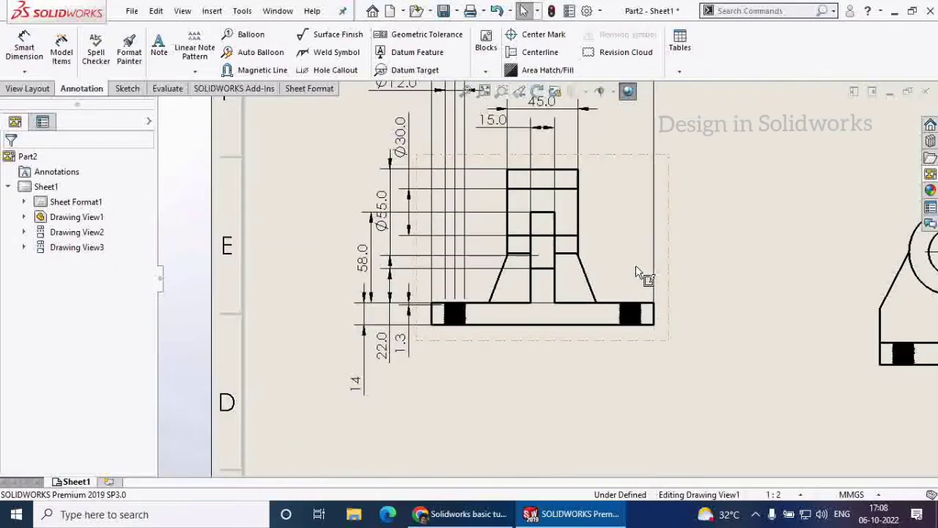
scroll(637, 301, "up", 4)
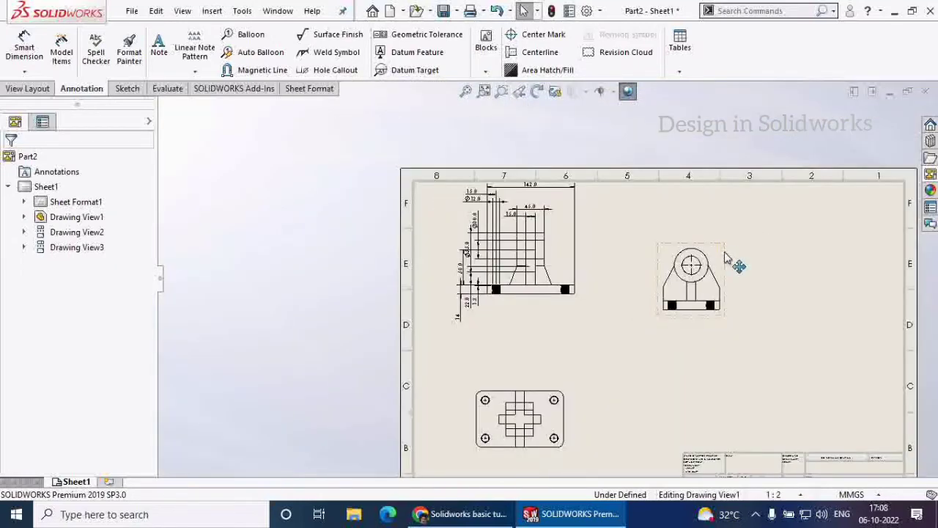
scroll(725, 256, "down", 4)
left_click(330, 70)
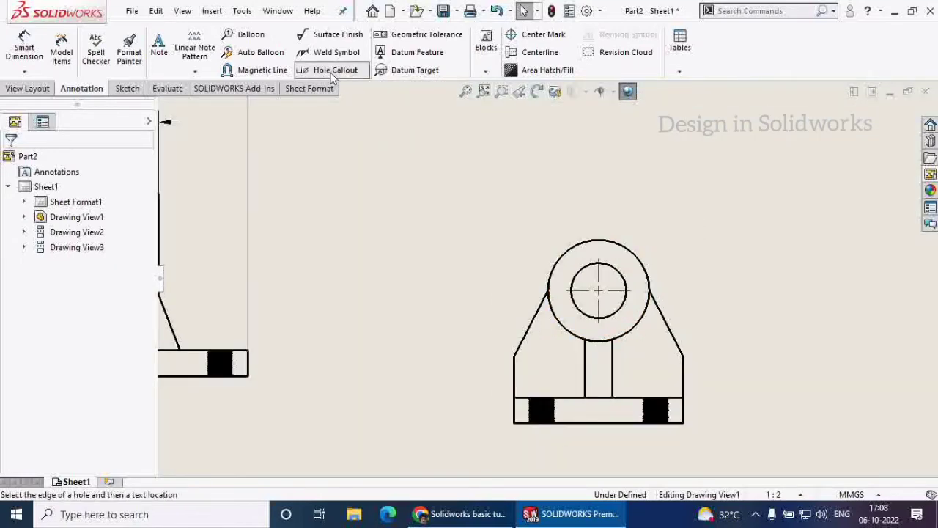
left_click(625, 288)
left_click(769, 207)
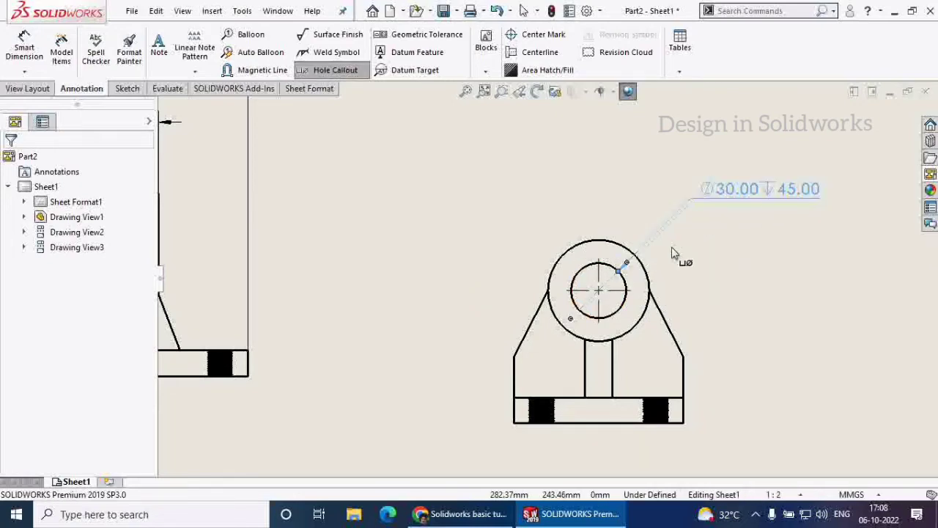
Try to add a hole callout to the upper-right corner hole in the bottom view.
scroll(700, 302, "up", 5)
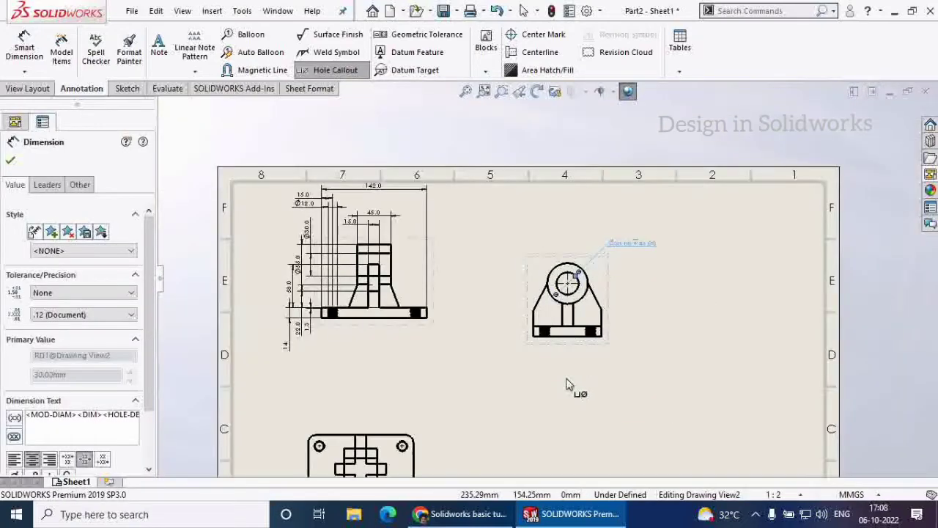
scroll(476, 403, "down", 5)
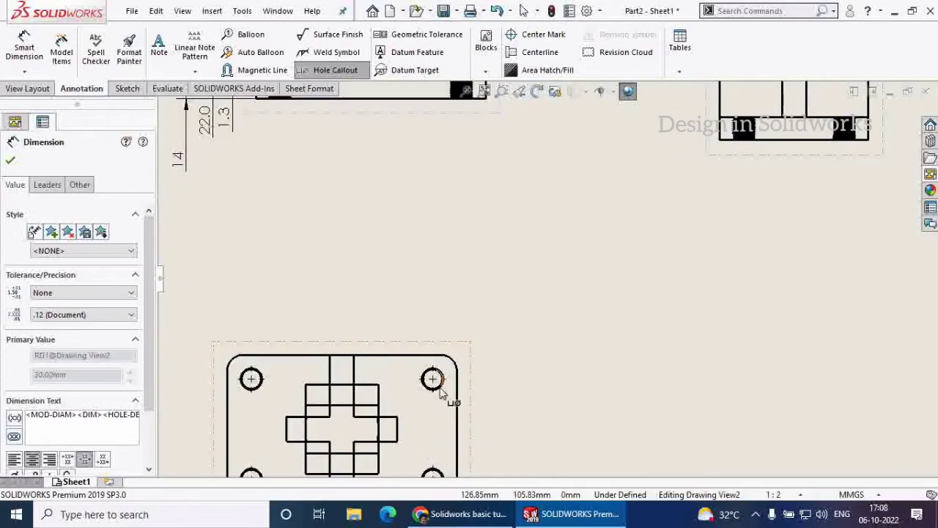
scroll(439, 390, "down", 5)
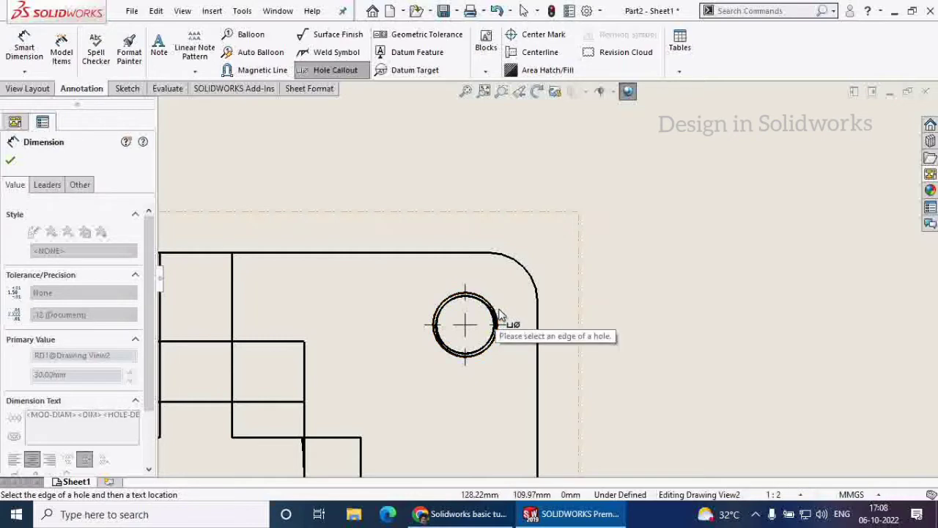
left_click(446, 310)
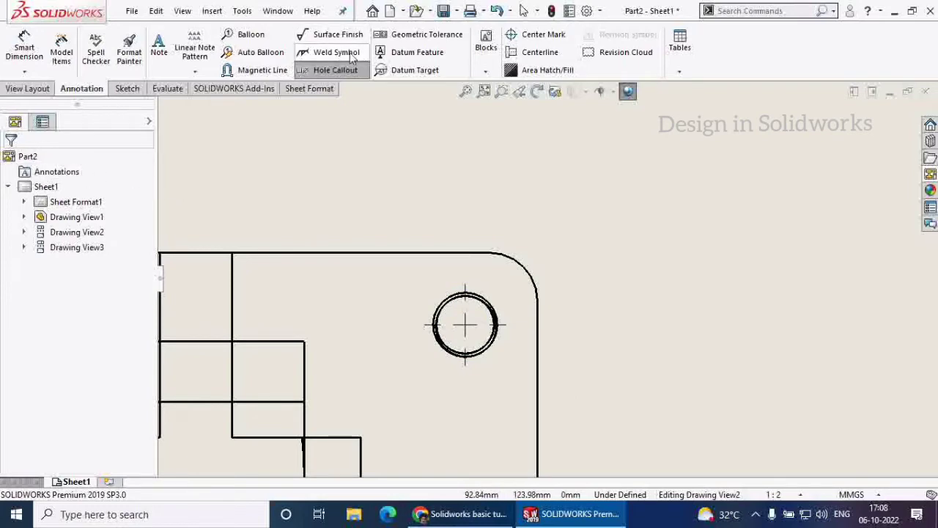
Create a section view with a vertical cutting line through the midpoint of the front view's top edge, placed between the front and side views.
scroll(301, 131, "up", 10)
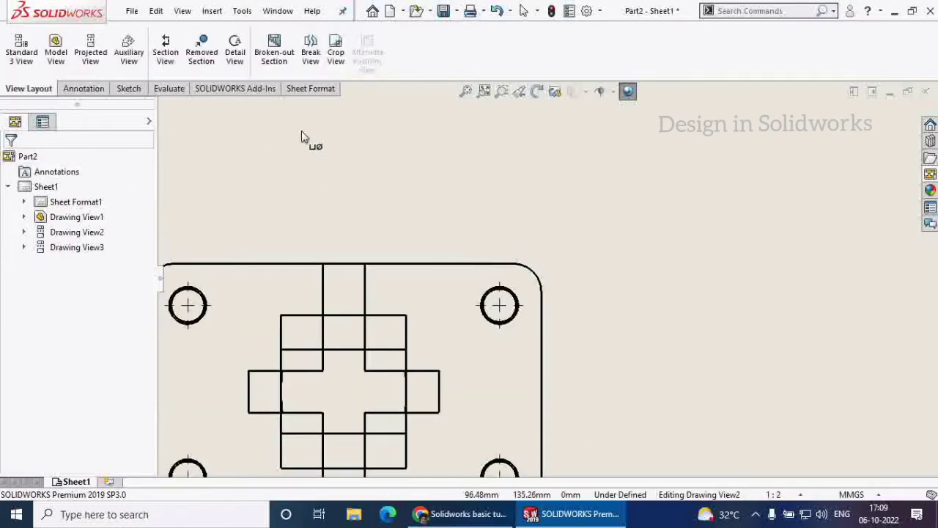
scroll(524, 150, "down", 4)
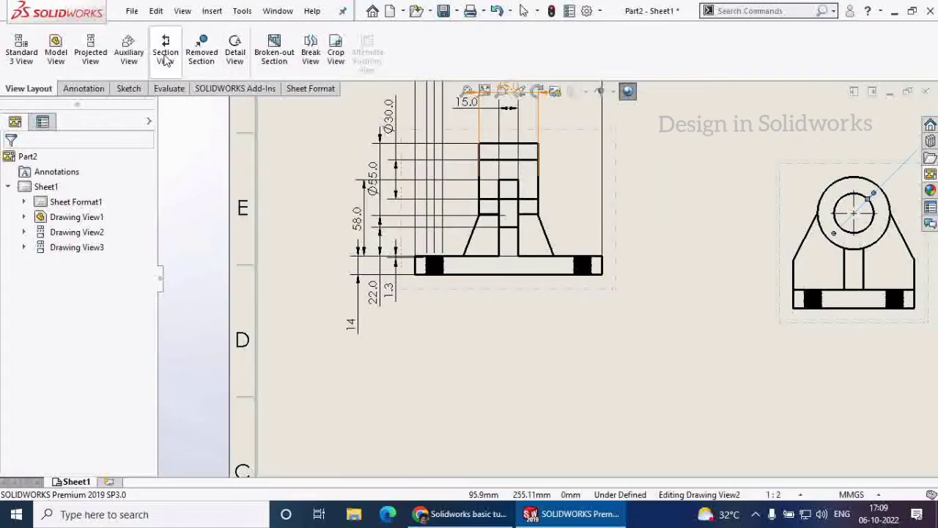
left_click(166, 53)
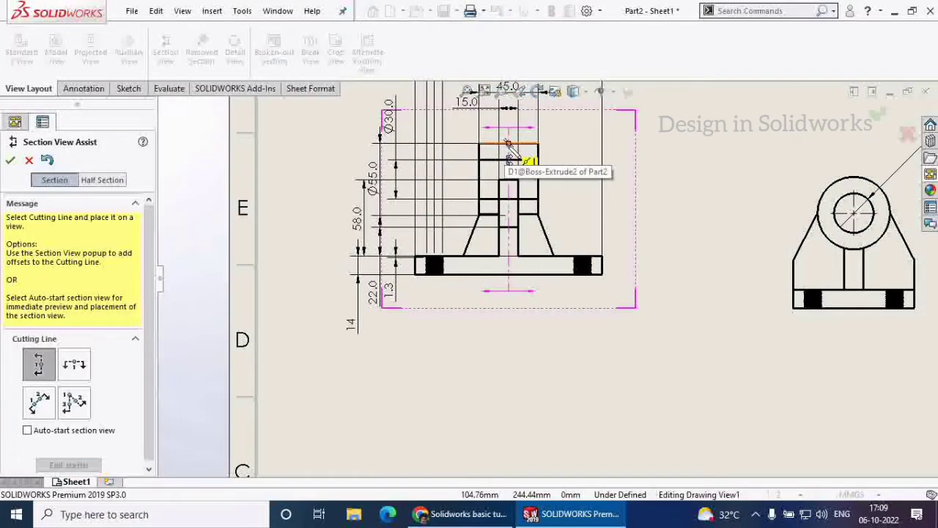
left_click(509, 142)
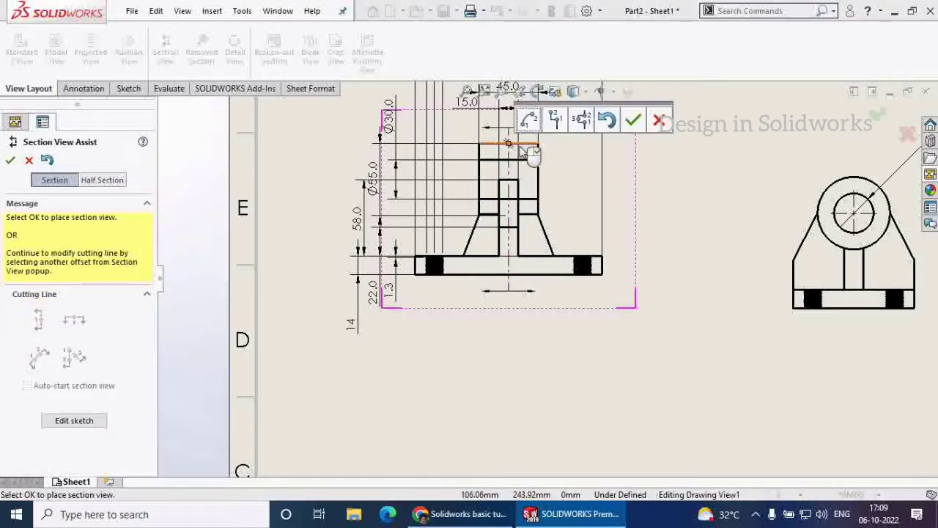
left_click(634, 122)
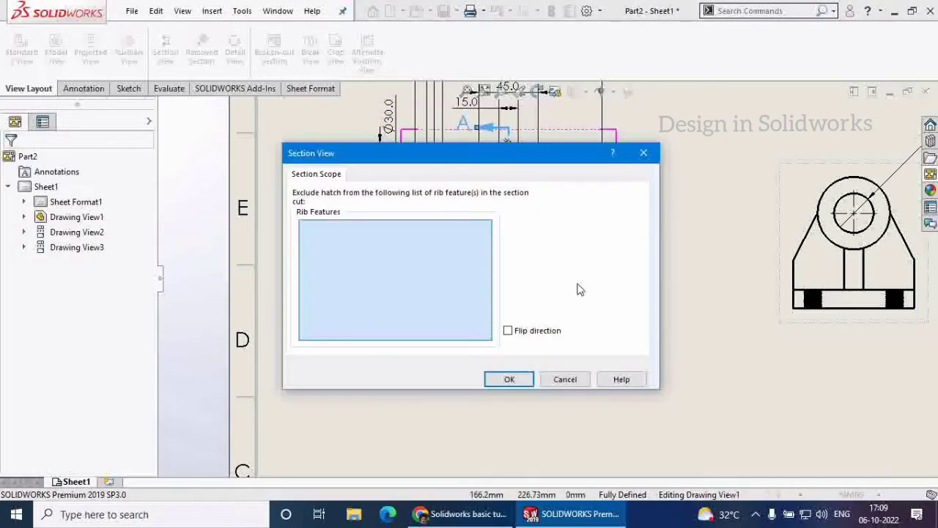
left_click(509, 379)
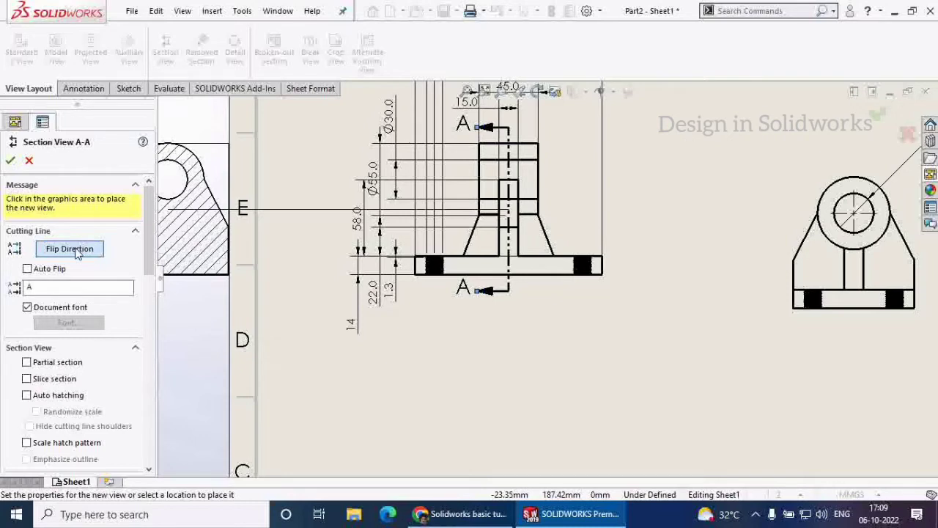
left_click(78, 250)
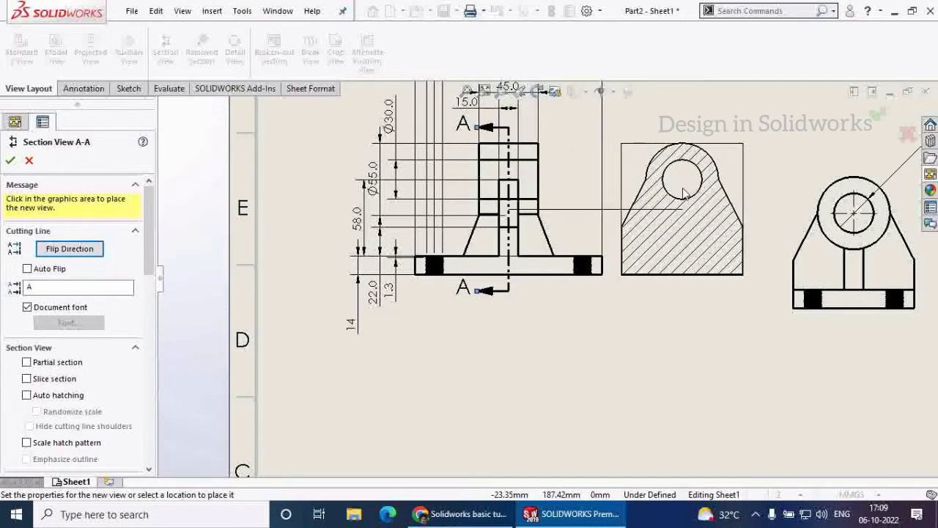
left_click(709, 192)
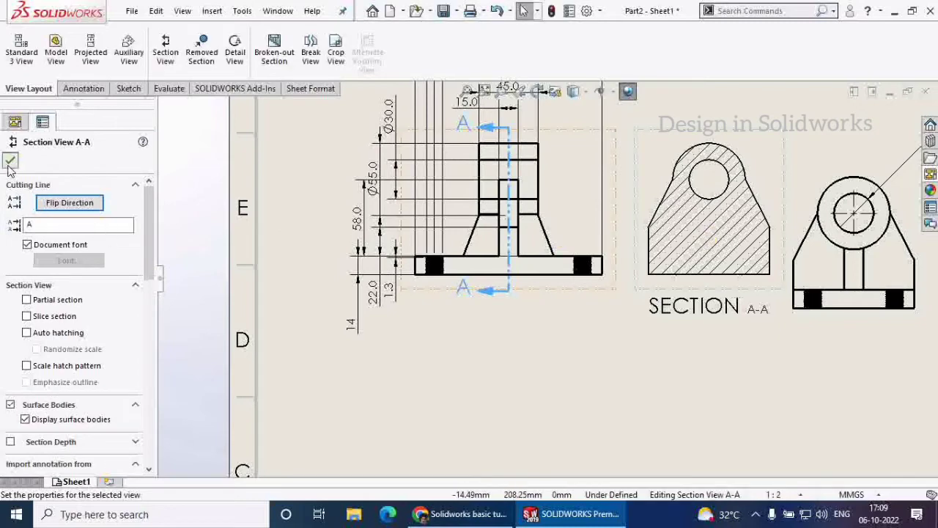
left_click(10, 160)
Try to create a section view of the bottom view with a horizontal cutting line through its left edge's midpoint, flipping the cutting direction.
key("f")
scroll(554, 409, "up", 3)
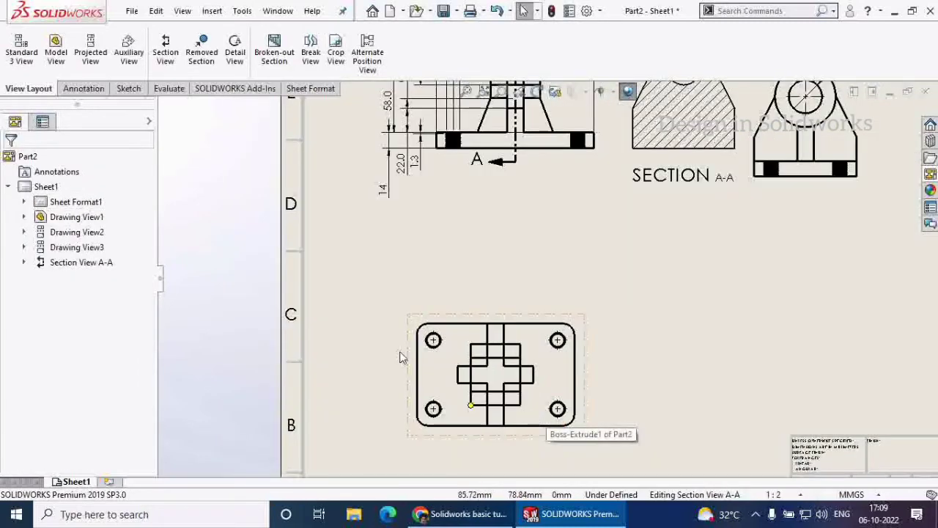
scroll(367, 353, "down", 1)
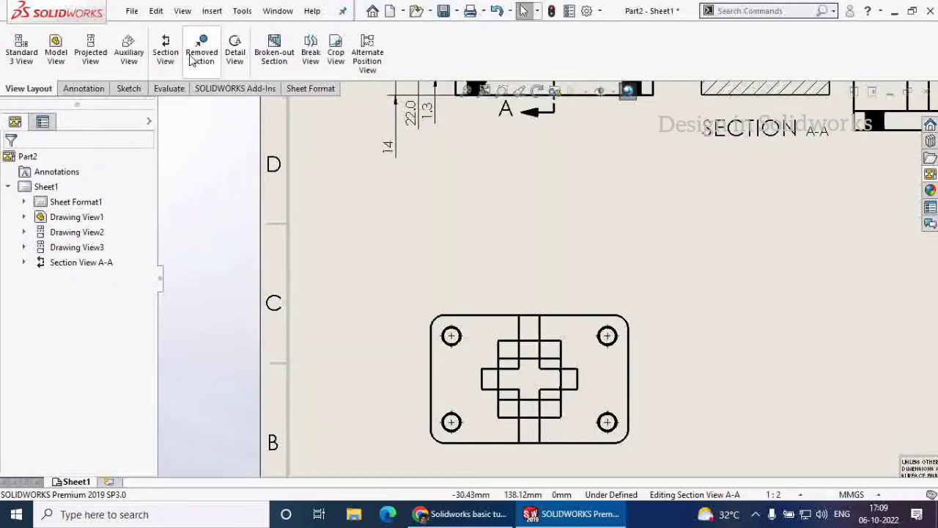
left_click(166, 51)
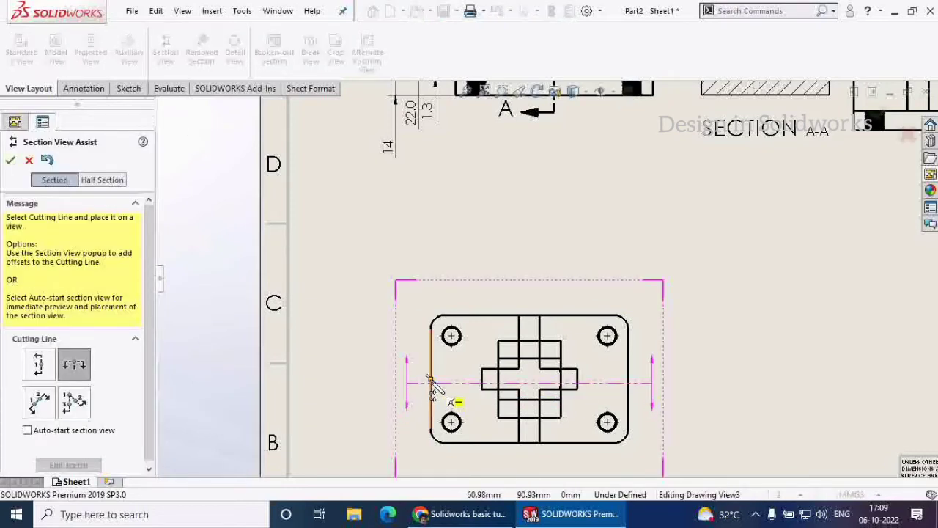
left_click(430, 379)
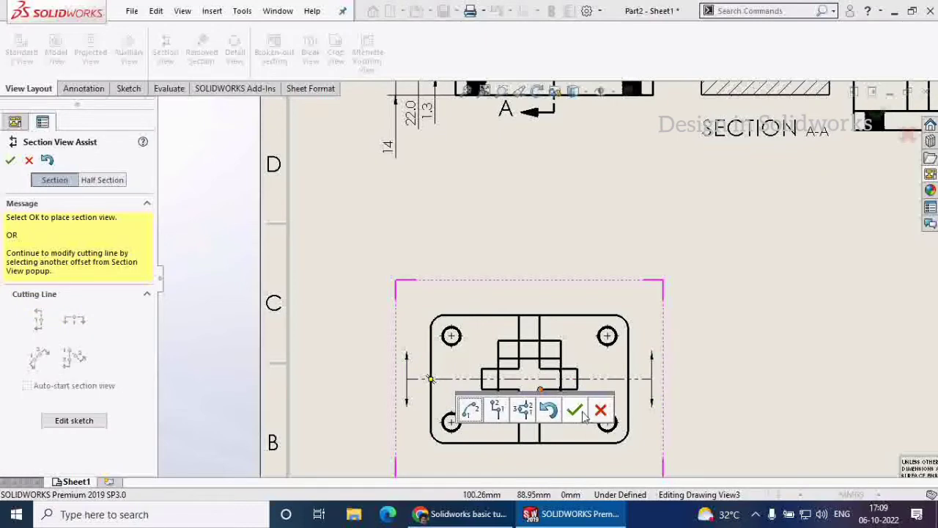
left_click(576, 411)
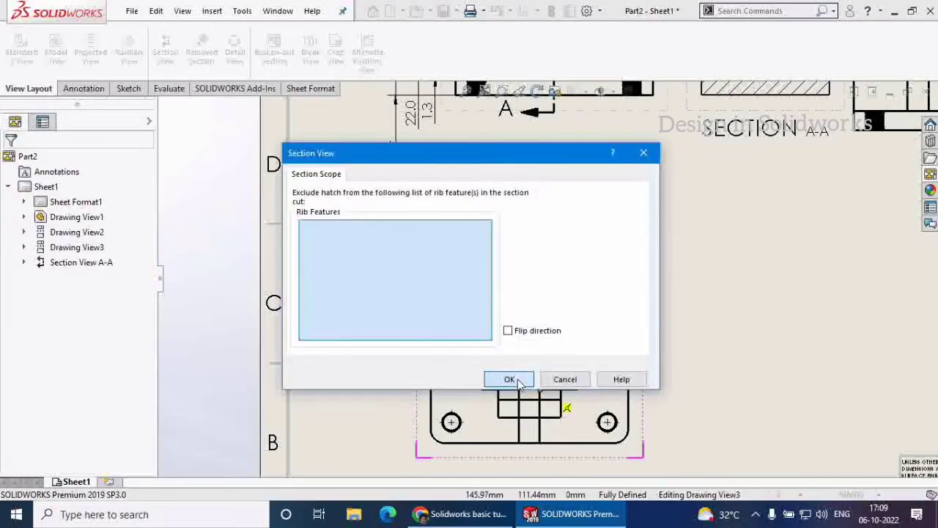
left_click(509, 379)
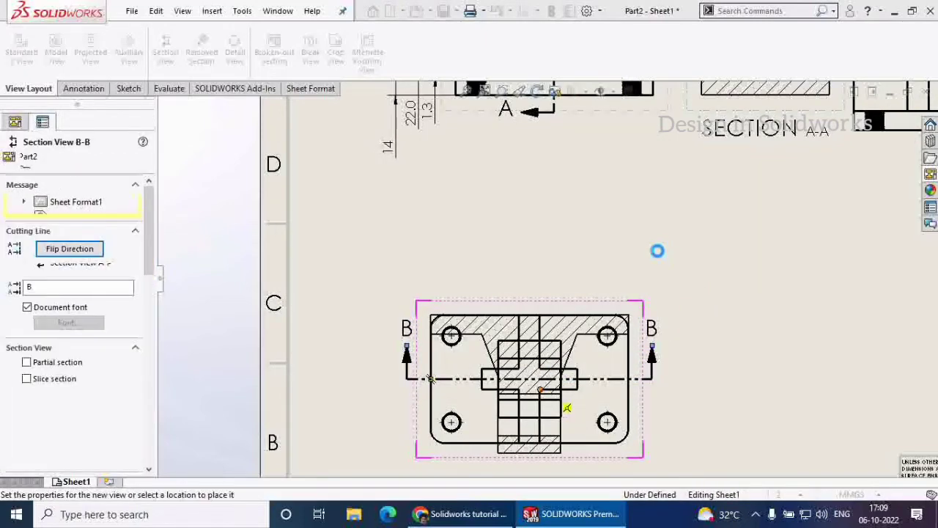
left_click(82, 249)
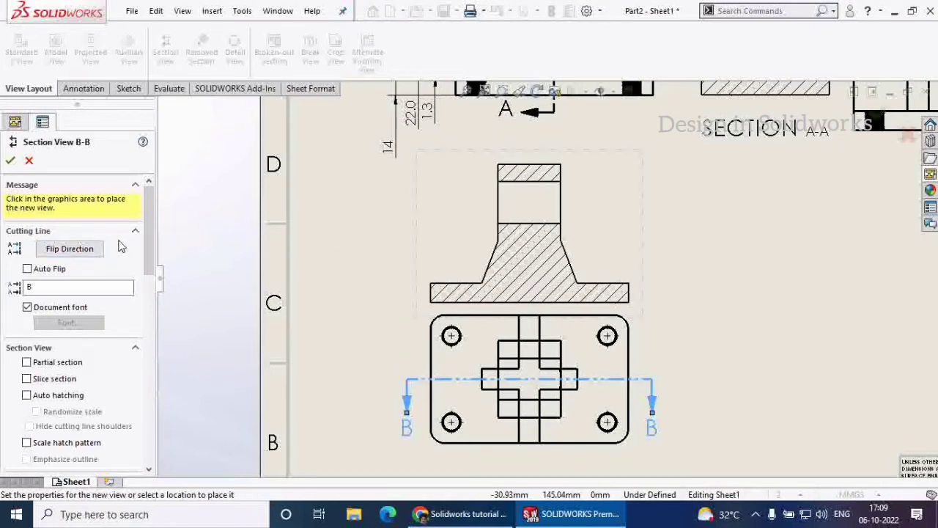
left_click(10, 160)
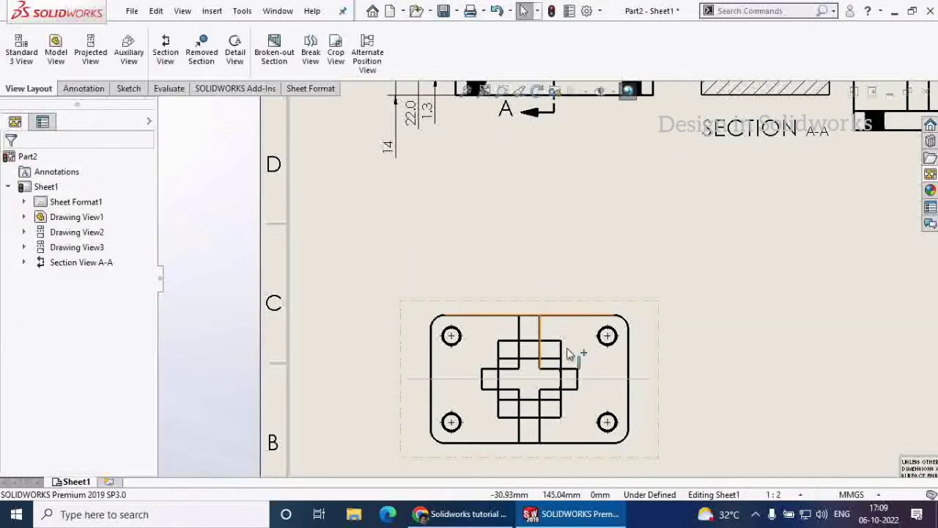
Place an isometric view of the part on the sheet, above the title block and below the side view.
scroll(502, 266, "up", 4)
scroll(503, 271, "down", 2)
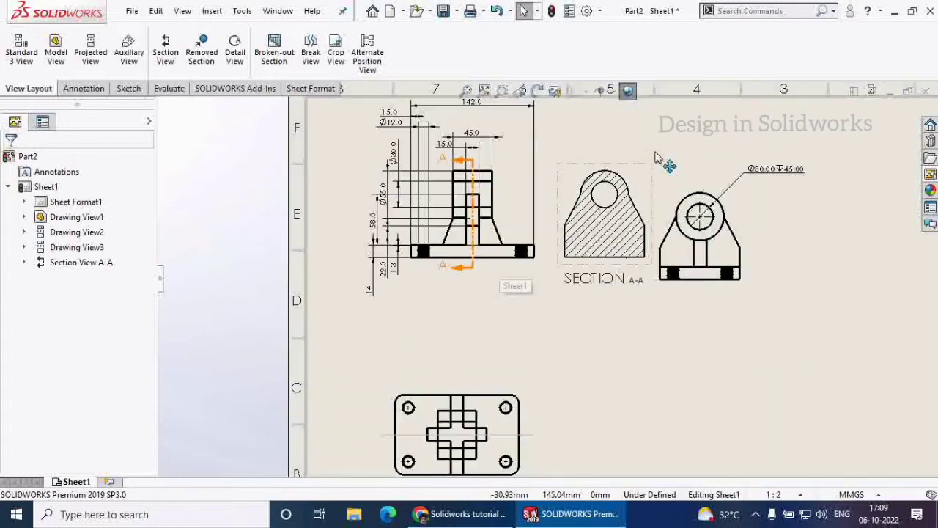
scroll(758, 259, "down", 2)
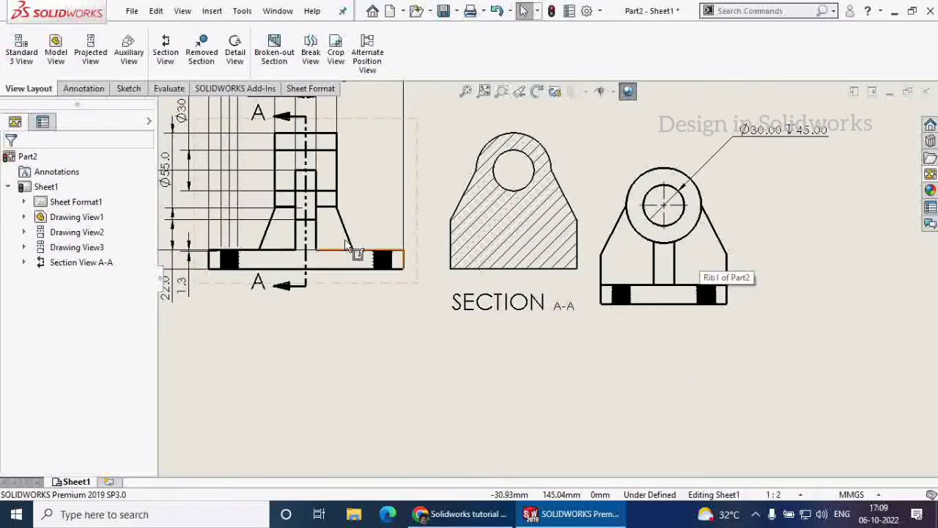
scroll(321, 254, "up", 4)
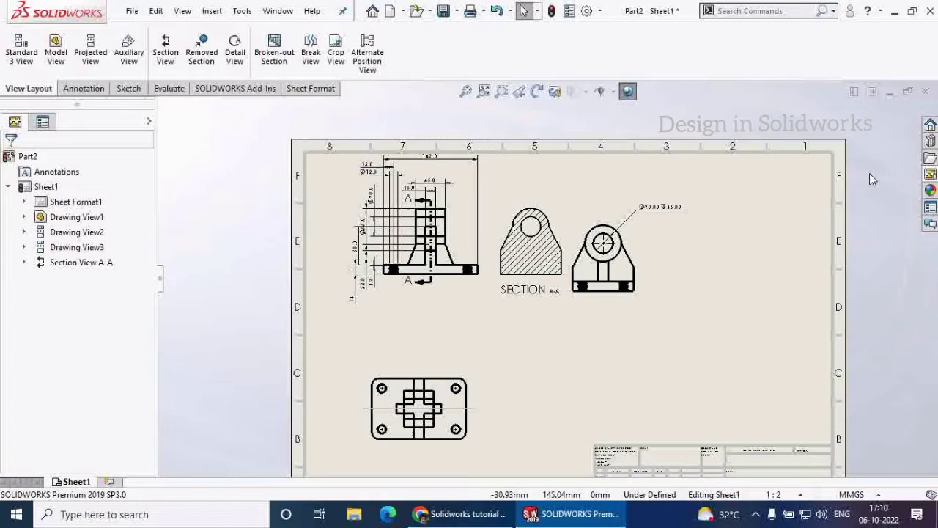
left_click(930, 174)
scroll(880, 406, "down", 5)
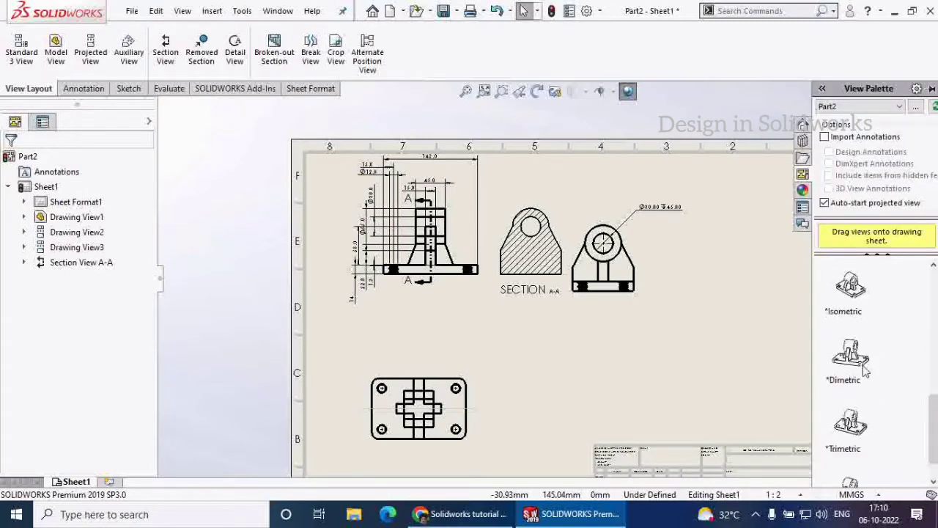
left_click_drag(855, 297, 740, 370)
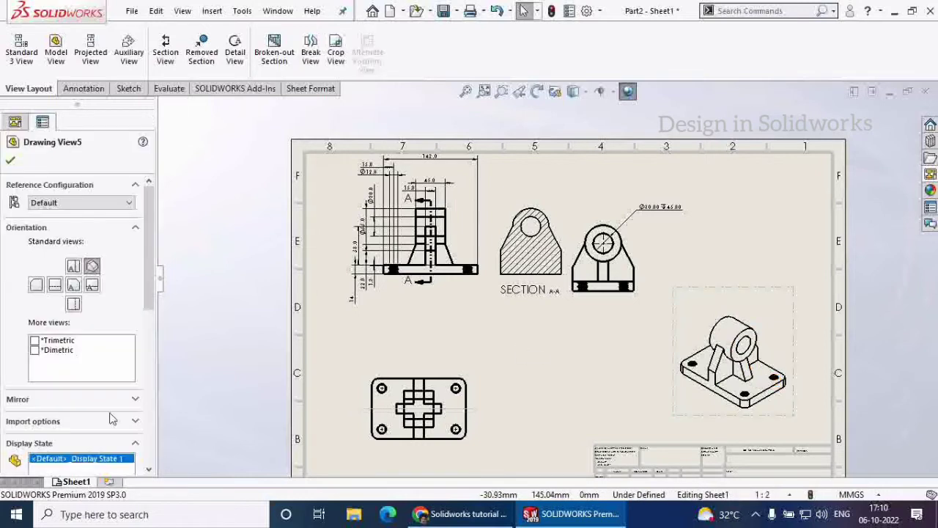
Set the isometric view's display style to Shaded With Edges.
scroll(150, 344, "down", 5)
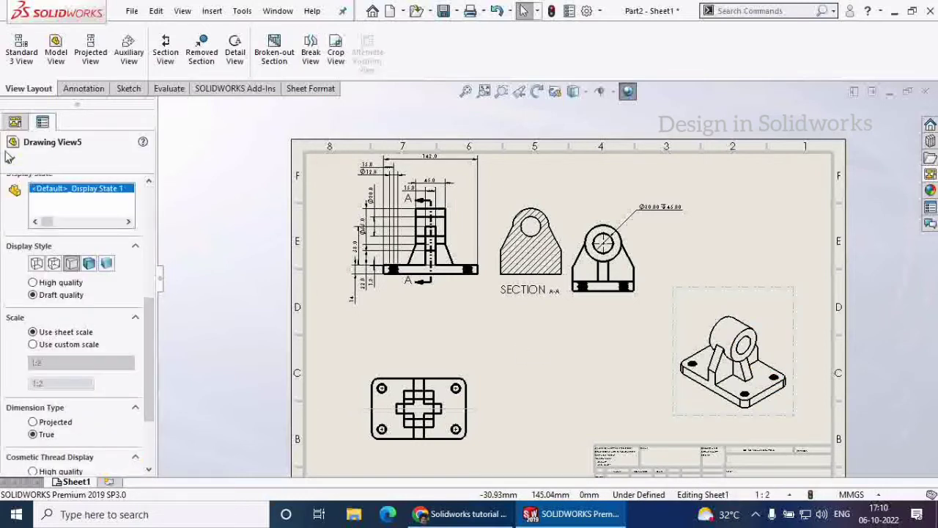
left_click(89, 263)
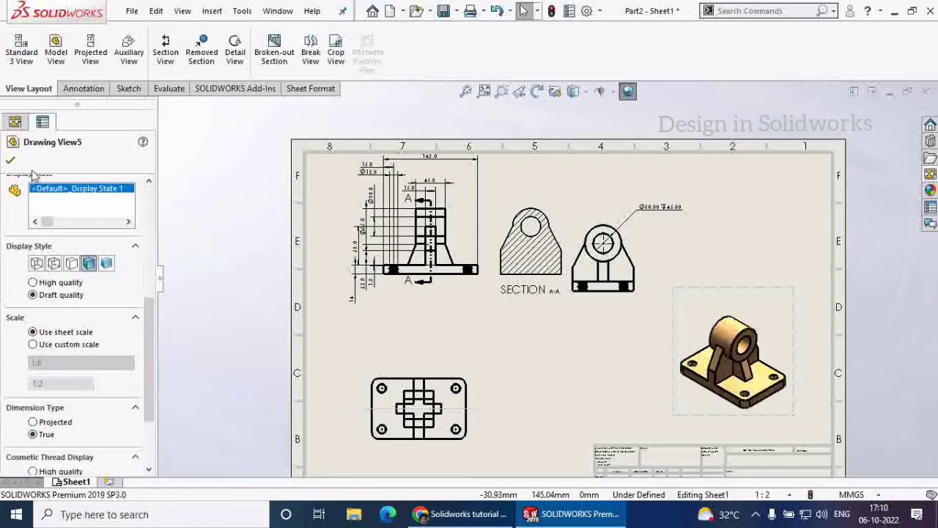
left_click(11, 160)
Move the side view up and away from section view A-A, and shift the section view slightly toward the side view.
scroll(480, 286, "down", 2)
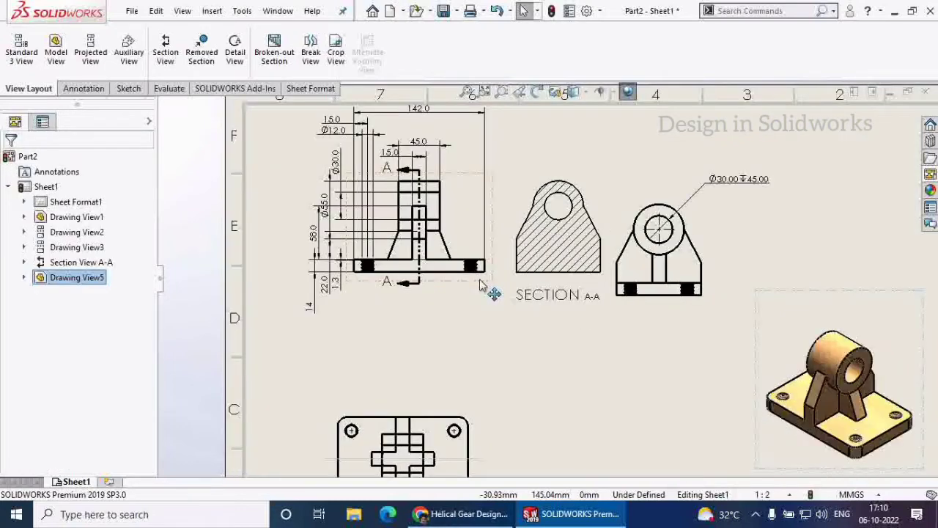
mouse_move(717, 244)
left_mouse_down()
mouse_move(743, 210)
mouse_move(755, 221)
left_mouse_up()
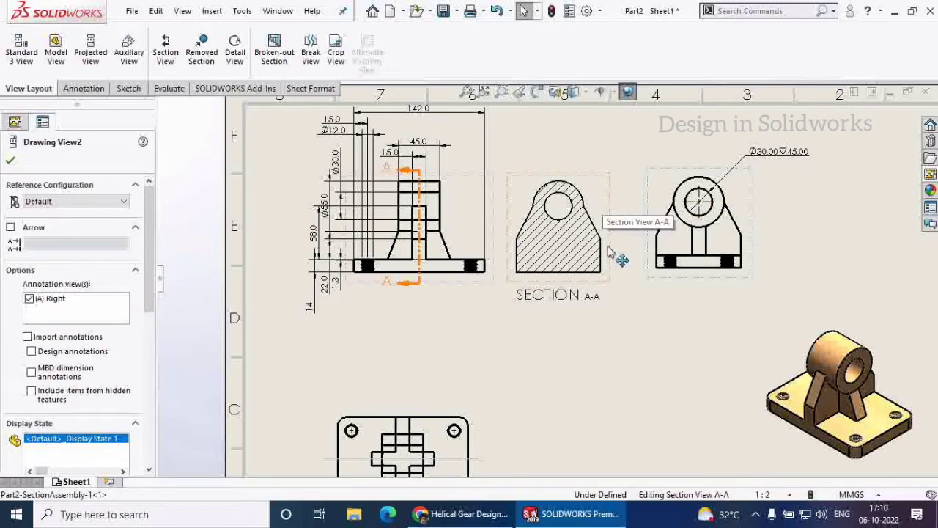
left_click_drag(606, 243, 609, 247)
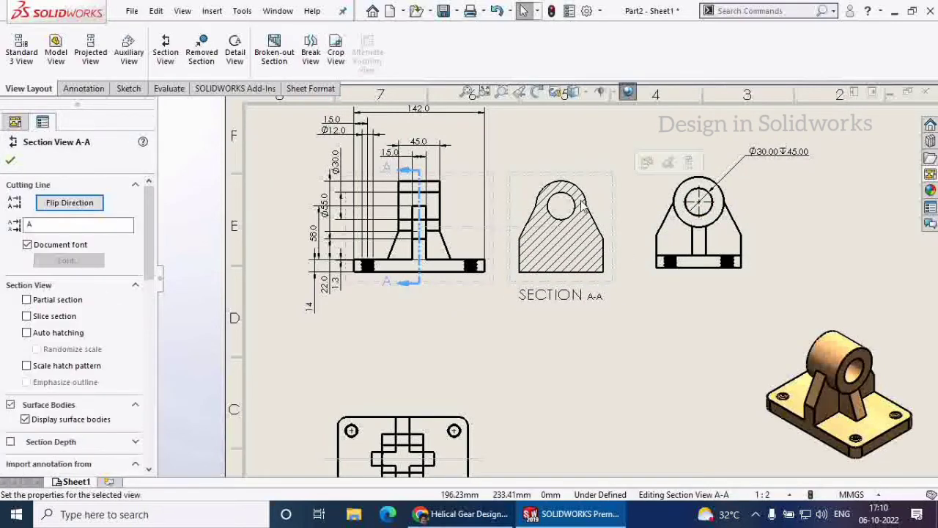
Break the alignment of section view A-A and move it down beside the bottom view.
right_click(606, 205)
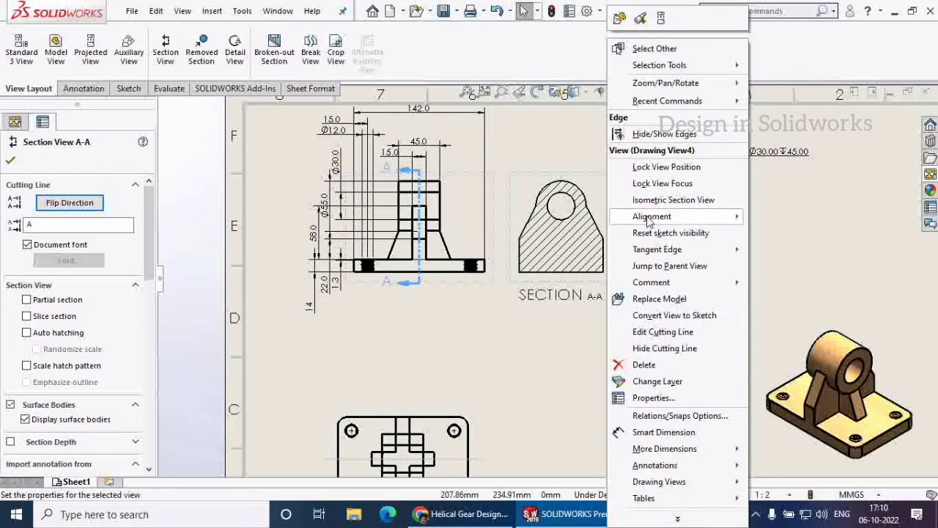
mouse_move(648, 220)
left_click(772, 214)
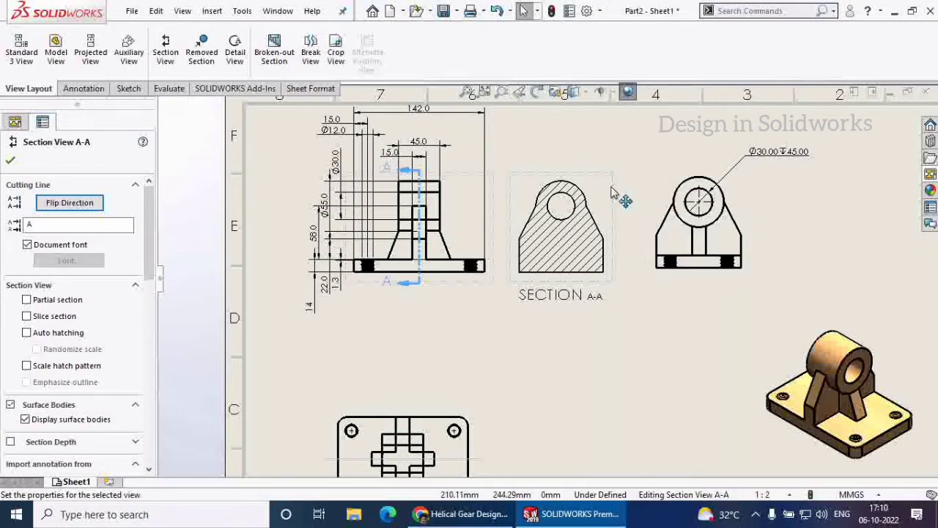
left_click_drag(614, 192, 655, 399)
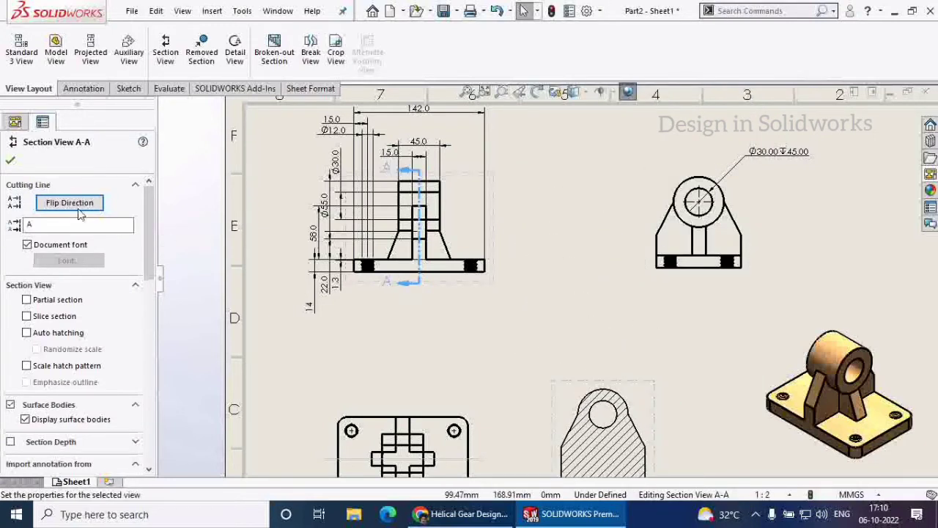
left_click(11, 162)
Insert model items from the entire model into the bottom view only, including dimensions not marked for drawing and hole callouts.
scroll(550, 359, "down", 5)
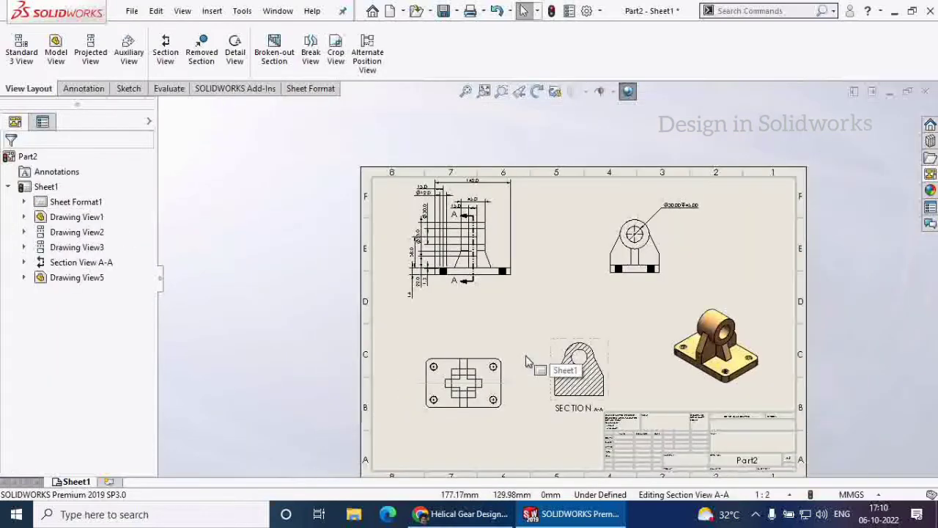
scroll(521, 363, "up", 4)
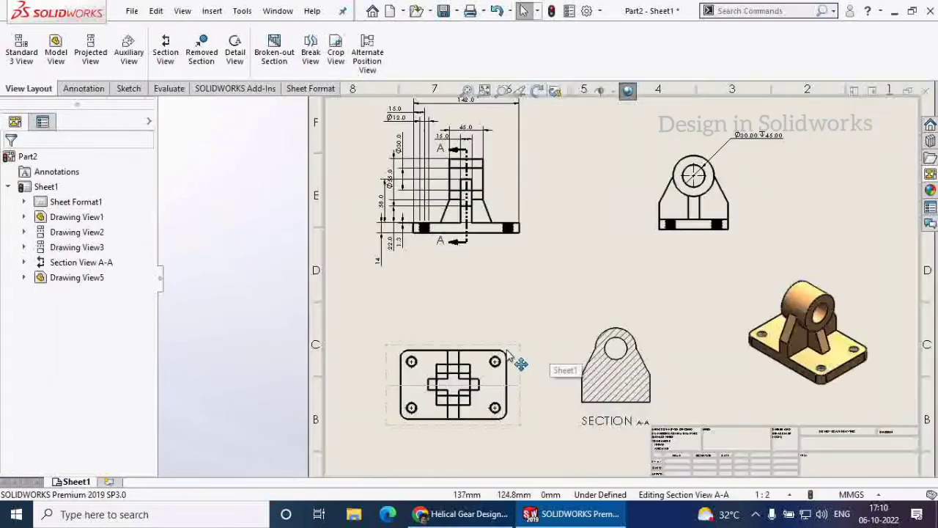
left_click(84, 89)
left_click(61, 48)
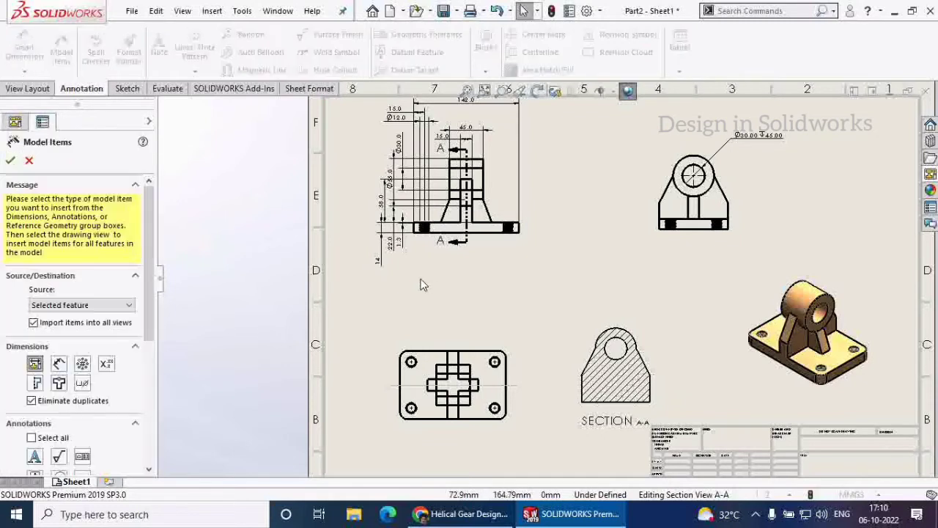
left_click(474, 346)
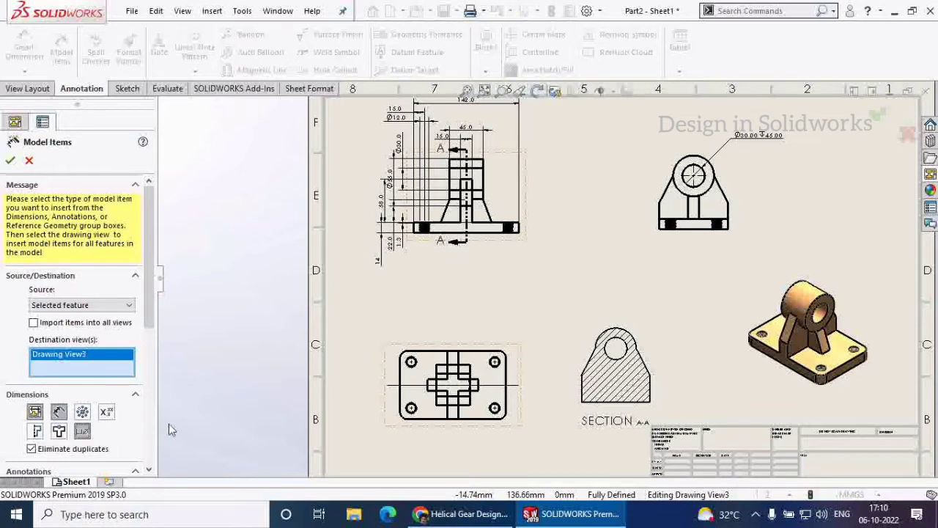
left_click(10, 161)
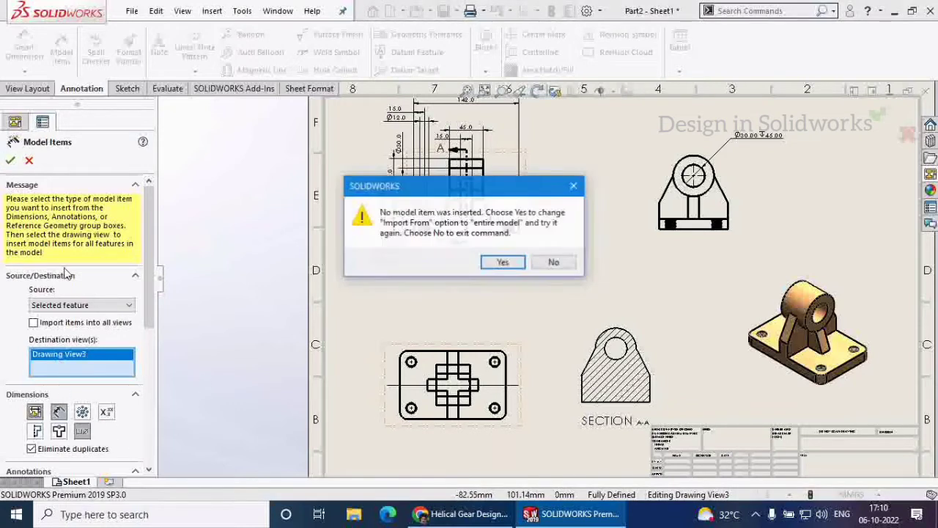
left_click(488, 263)
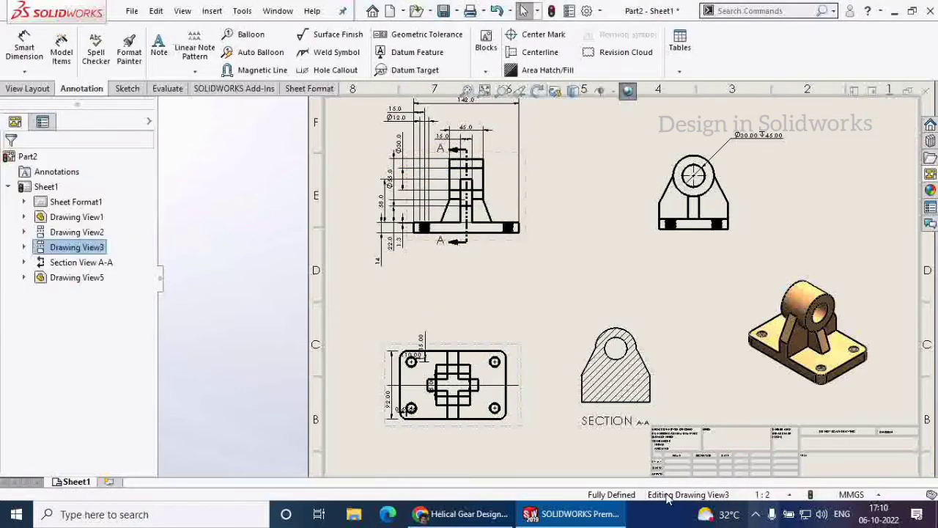
Set the precision of all dimensions in the bottom view to one decimal place (.1).
scroll(444, 407, "down", 2)
scroll(460, 381, "down", 3)
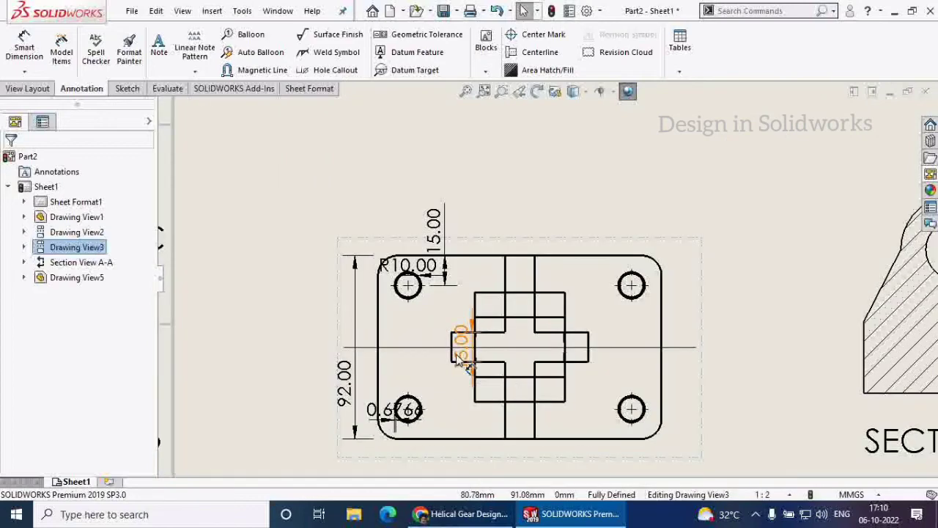
mouse_move(740, 434)
left_mouse_down()
mouse_move(272, 293)
mouse_move(282, 181)
left_mouse_up()
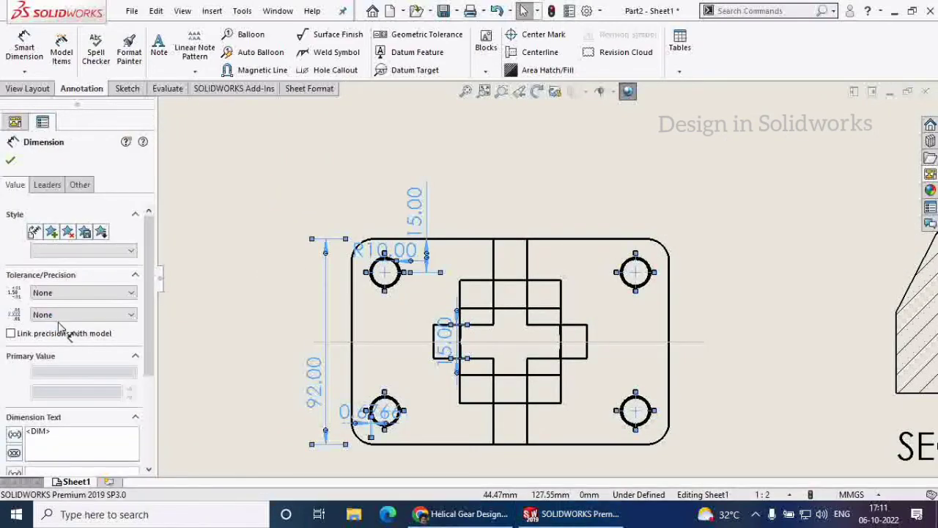
left_click(59, 315)
left_click(65, 336)
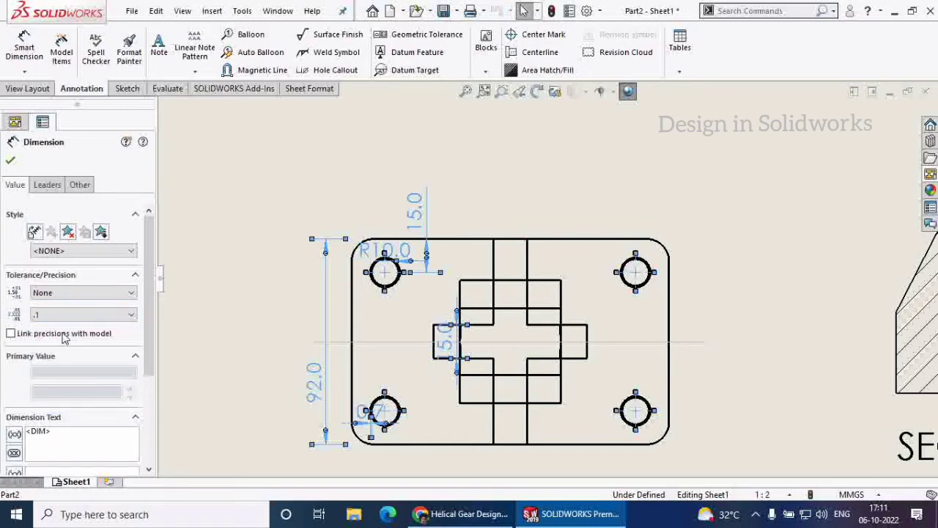
Assign the selected bottom view dimensions to the FORMAT layer.
left_click(80, 186)
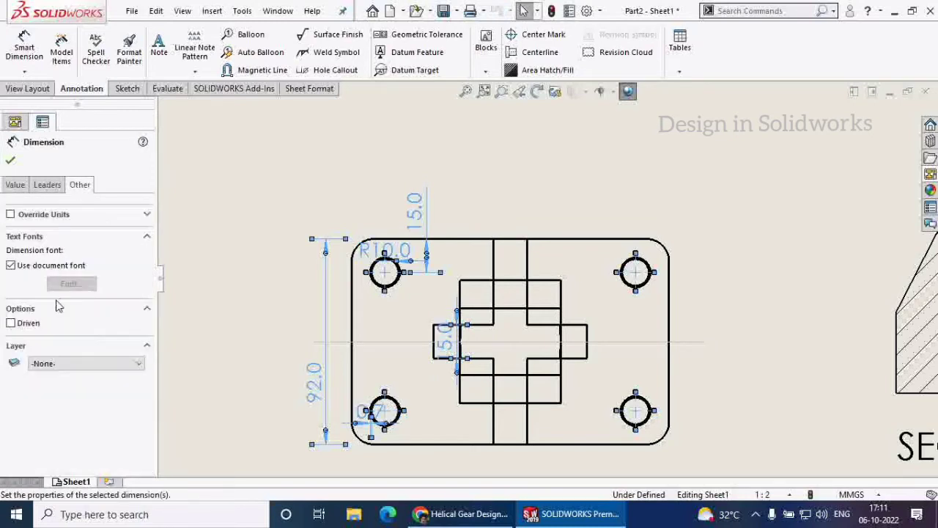
left_click(63, 364)
left_click(65, 386)
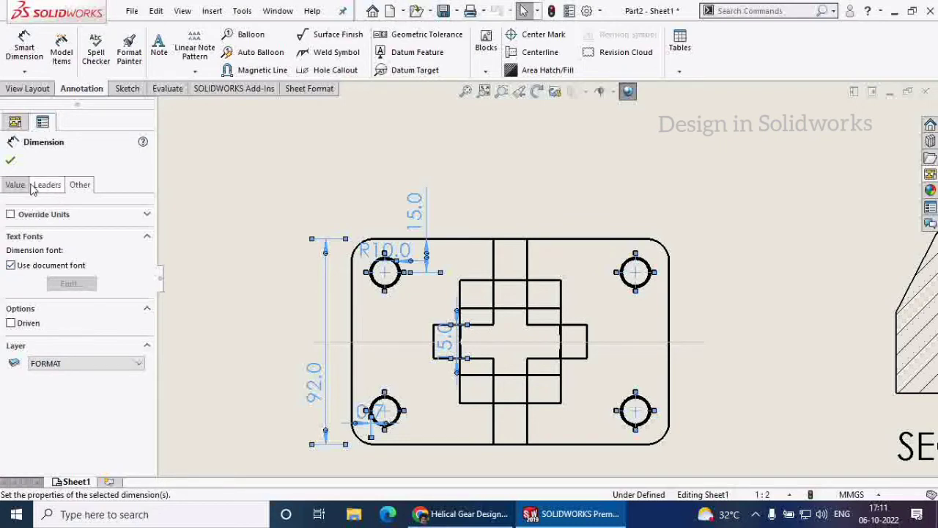
key("Escape")
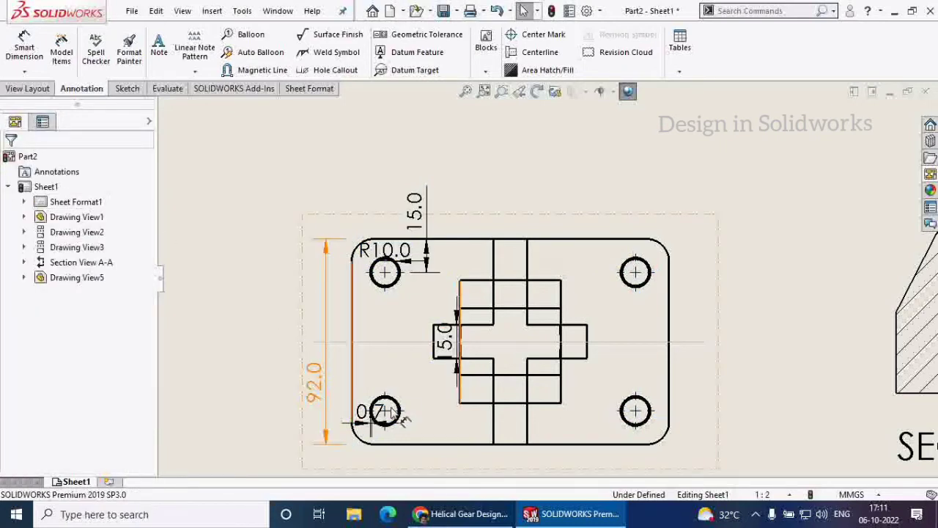
Move the bottom view slightly down and to the right on the sheet.
scroll(546, 280, "up", 2)
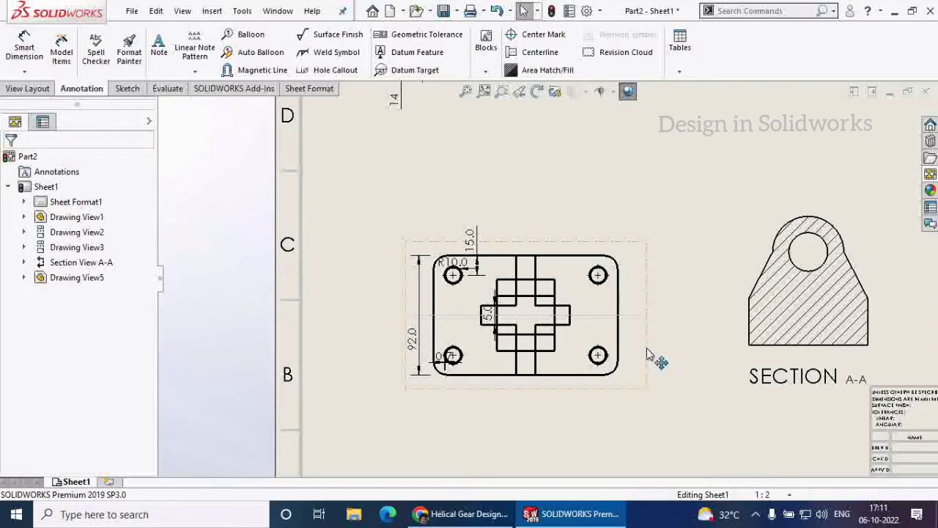
left_click(647, 359)
mouse_move(647, 360)
left_mouse_down()
mouse_move(536, 352)
mouse_move(650, 366)
left_mouse_up()
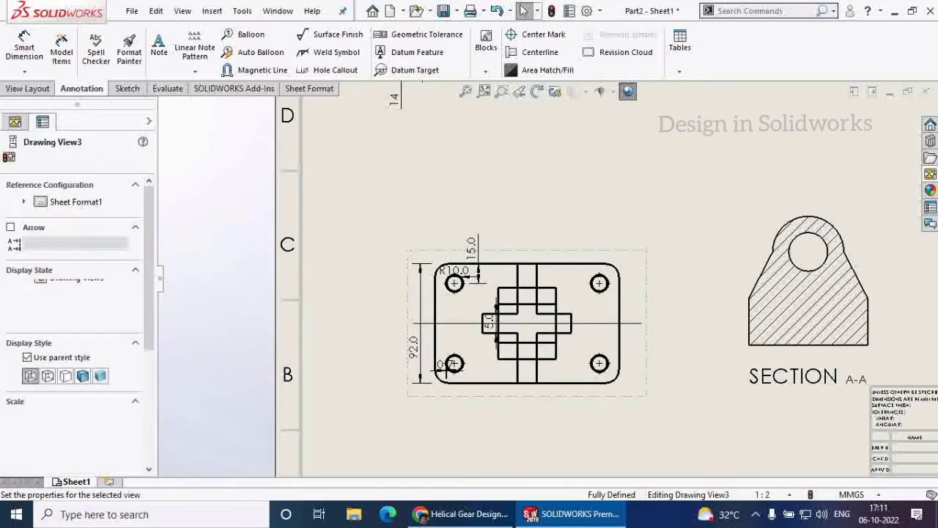
key("Escape")
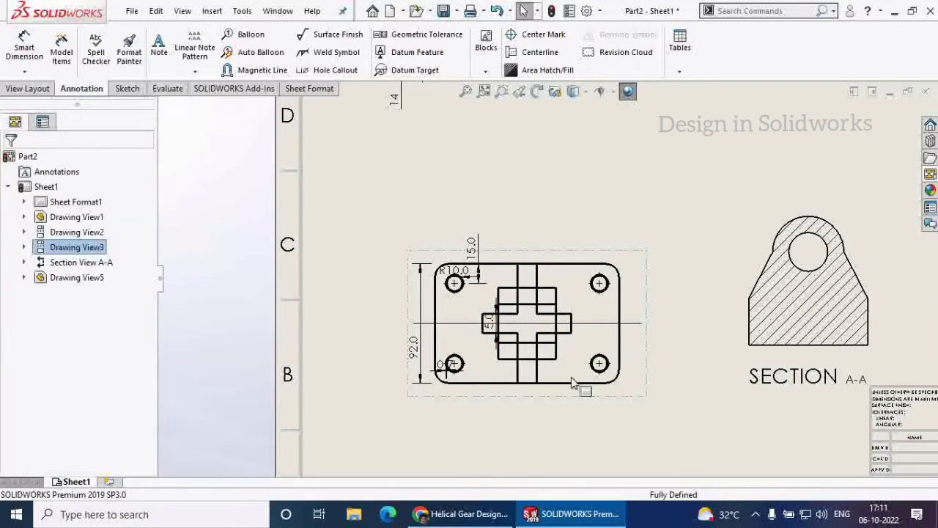
left_click_drag(365, 293, 550, 408)
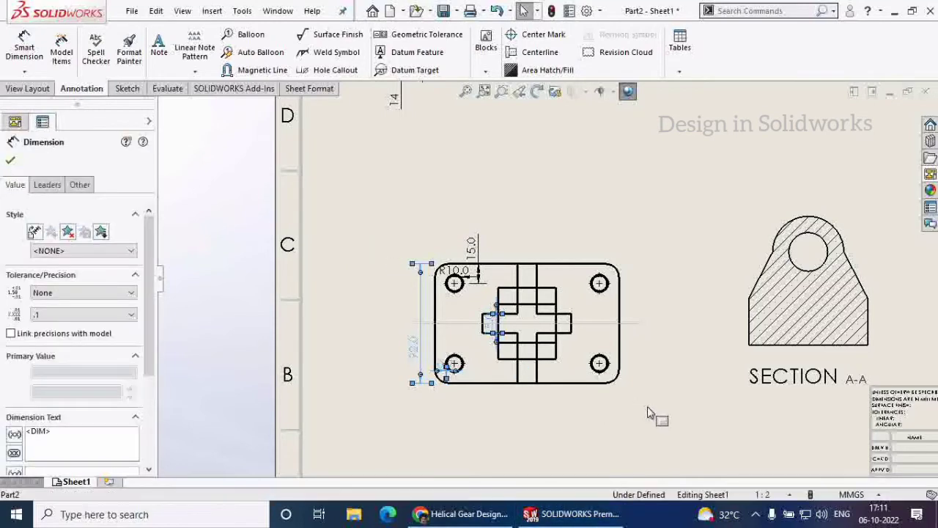
left_click_drag(362, 247, 393, 292)
left_click_drag(650, 408, 389, 286)
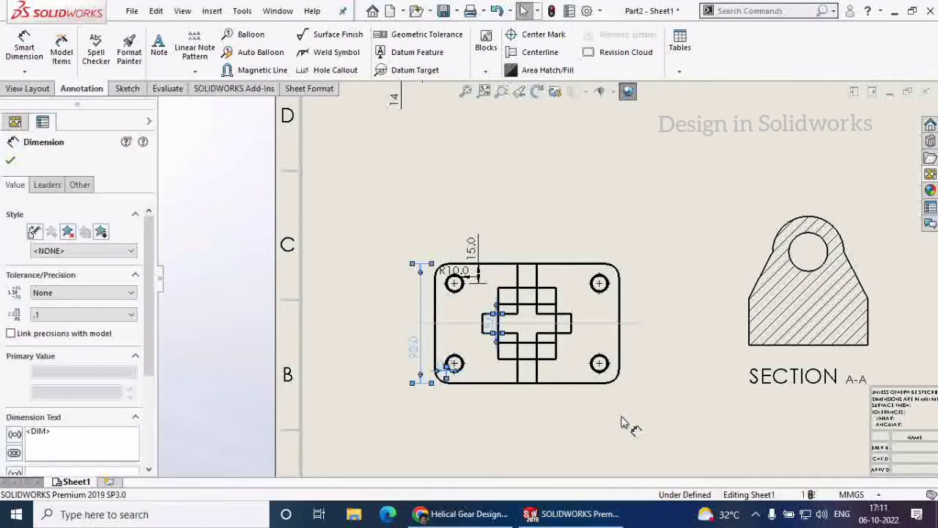
key("Escape")
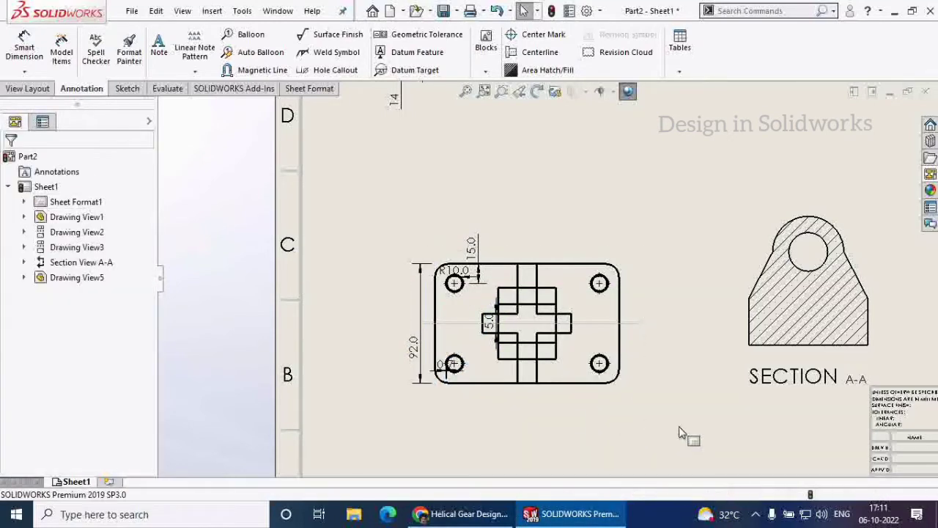
Auto-arrange all dimensions of the bottom view.
left_click_drag(682, 429, 357, 220)
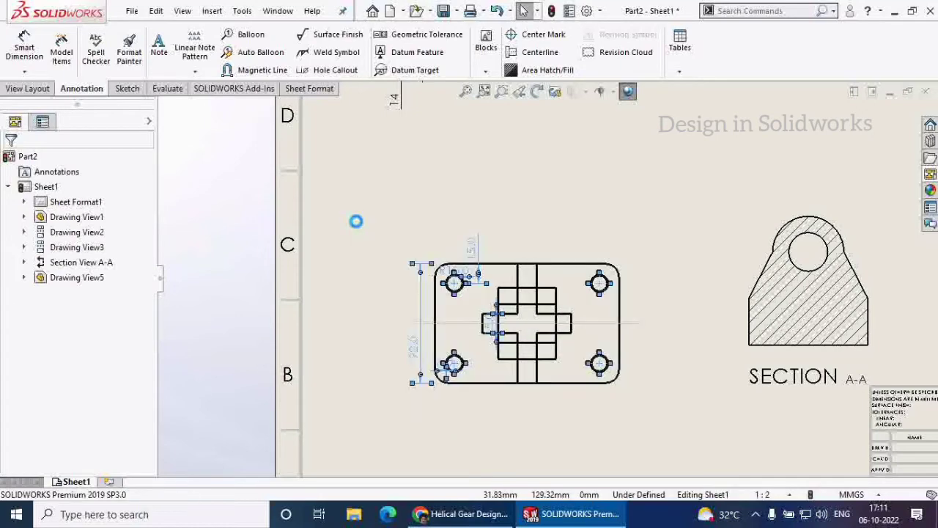
right_click(484, 197)
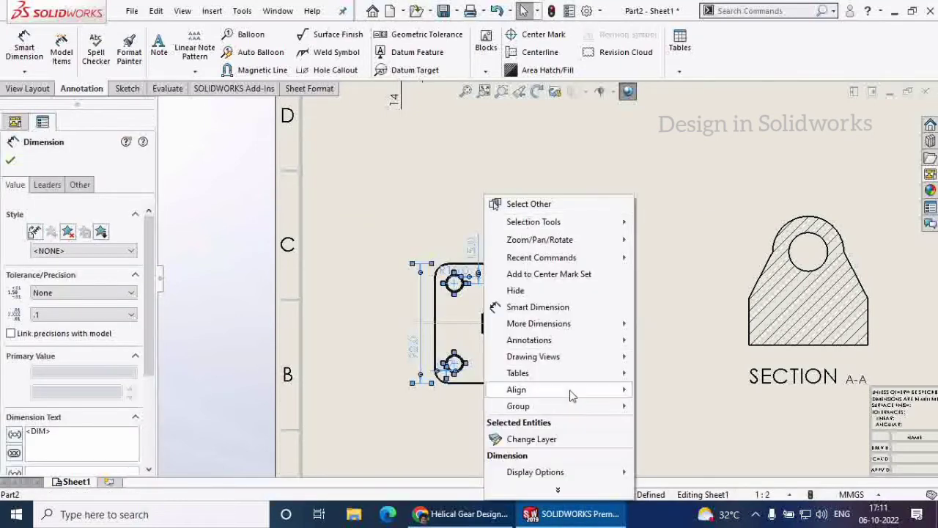
mouse_move(586, 392)
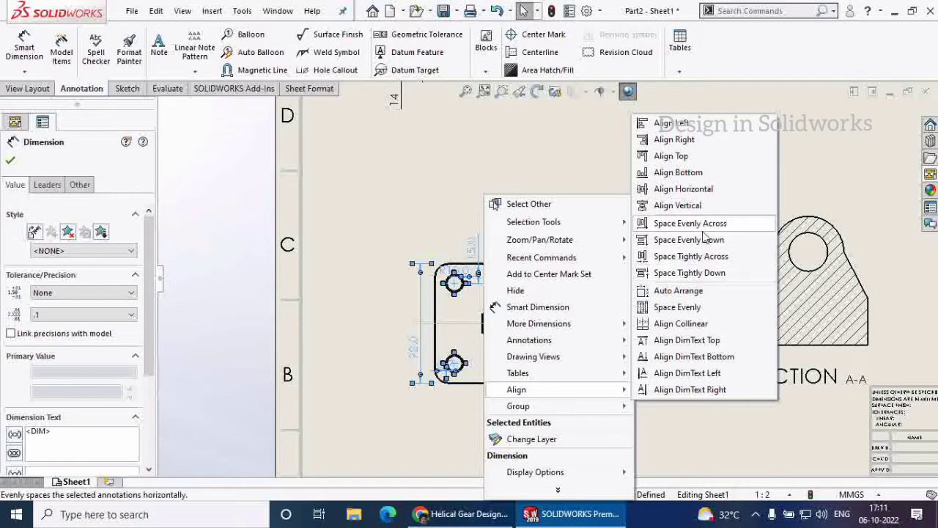
left_click(713, 292)
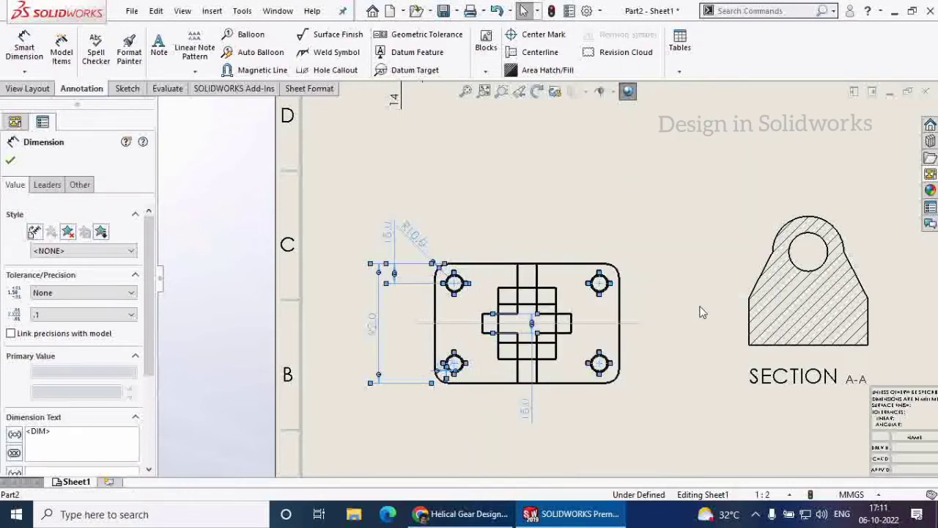
left_click(11, 161)
Insert model items into the side view, switching the import source from the selected feature to the entire model.
scroll(542, 284, "up", 4)
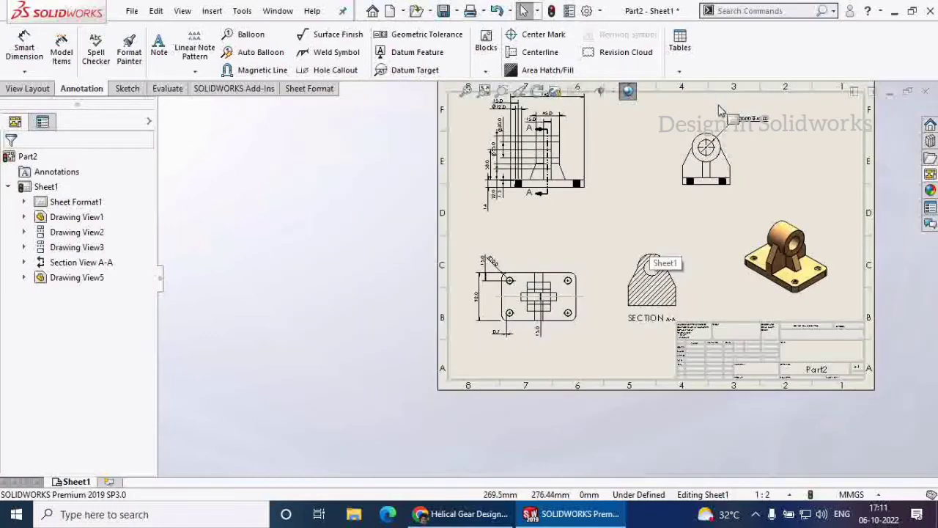
scroll(712, 165, "down", 4)
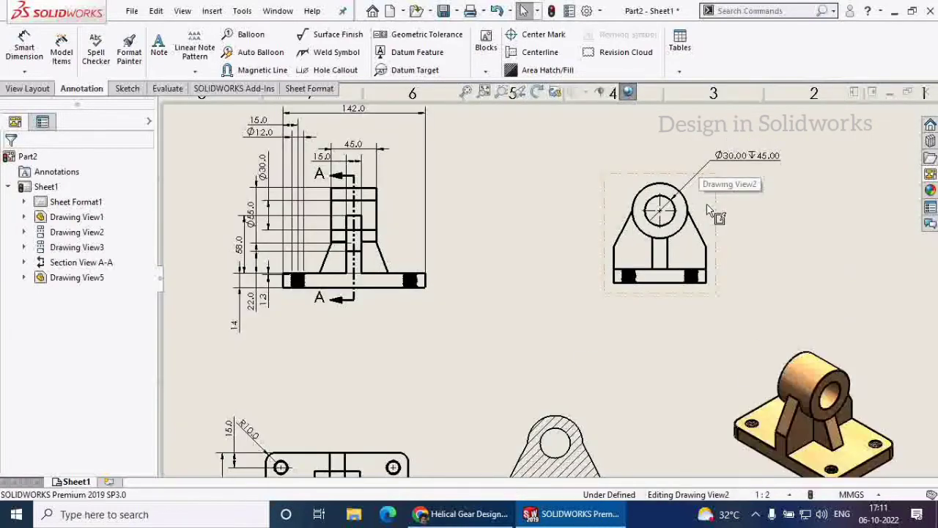
left_click(708, 210)
left_click(62, 51)
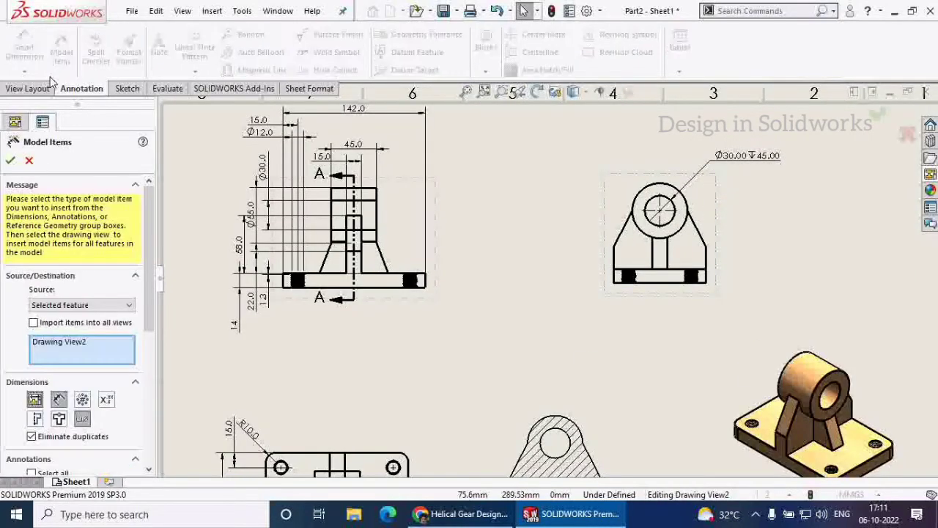
left_click(11, 159)
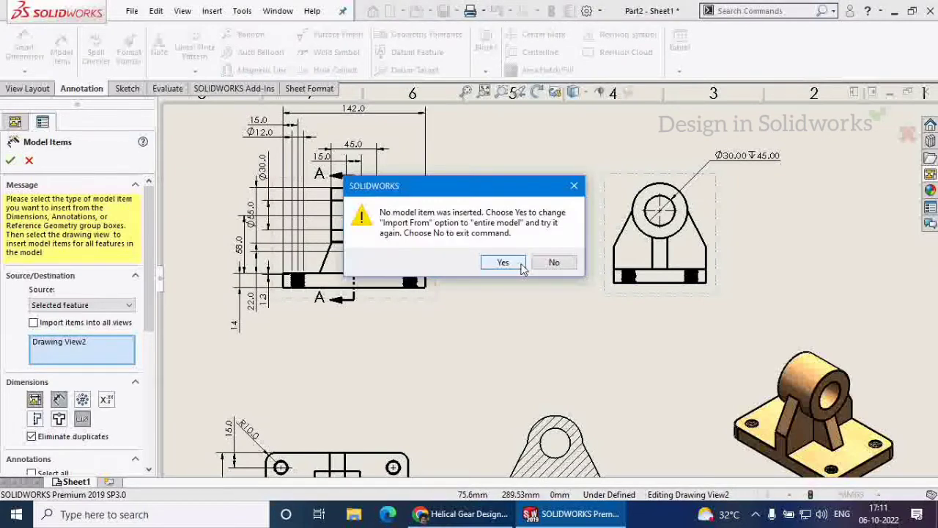
left_click(504, 263)
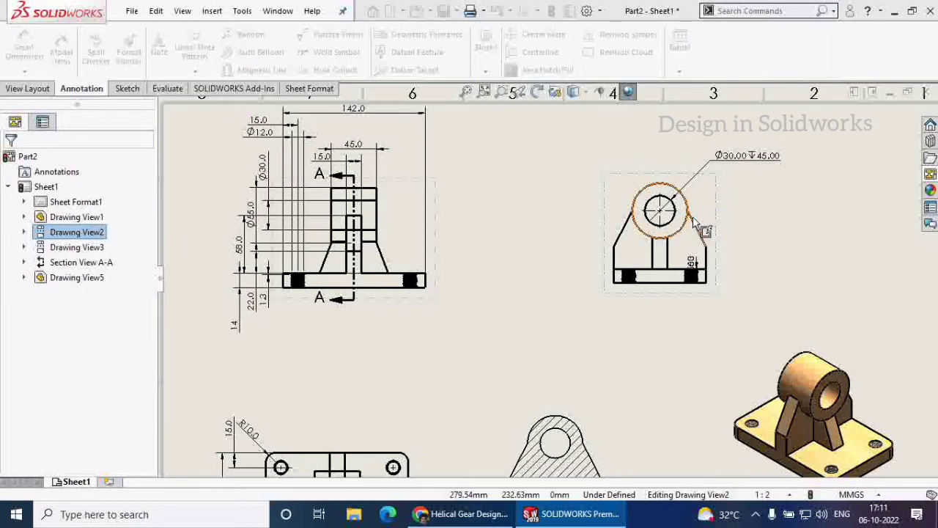
Move the two inserted thread dimensions clear of the side view, with 1.2500 on its right and 0.1563 on its left.
scroll(722, 258, "down", 2)
left_click_drag(675, 265, 807, 272)
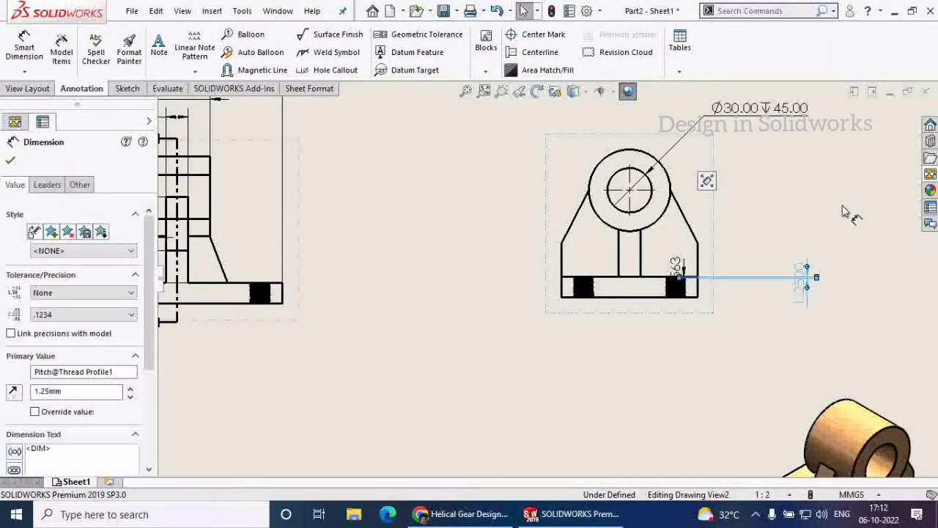
mouse_move(670, 251)
left_mouse_down()
mouse_move(565, 245)
mouse_move(520, 216)
mouse_move(489, 227)
left_mouse_up()
left_click_drag(802, 278, 773, 330)
scroll(546, 274, "up", 2)
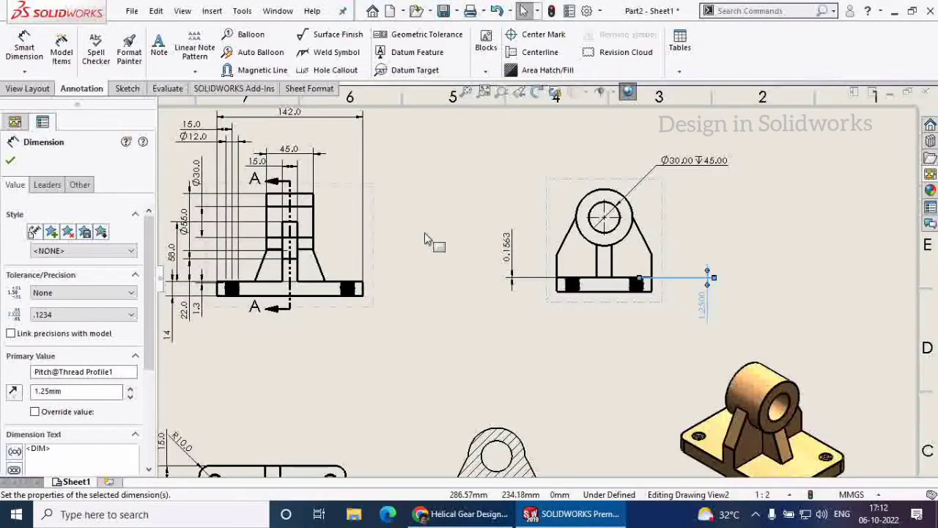
left_click(10, 161)
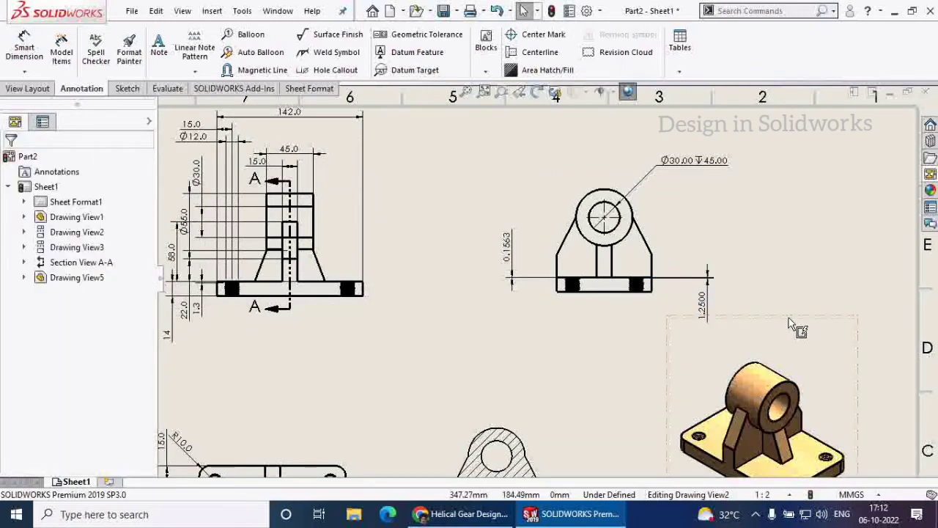
Move the shaded isometric view down and slightly to the right on the sheet.
mouse_move(789, 323)
left_mouse_down()
mouse_move(579, 253)
mouse_move(653, 310)
mouse_move(794, 395)
mouse_move(823, 403)
left_mouse_up()
left_click(762, 341)
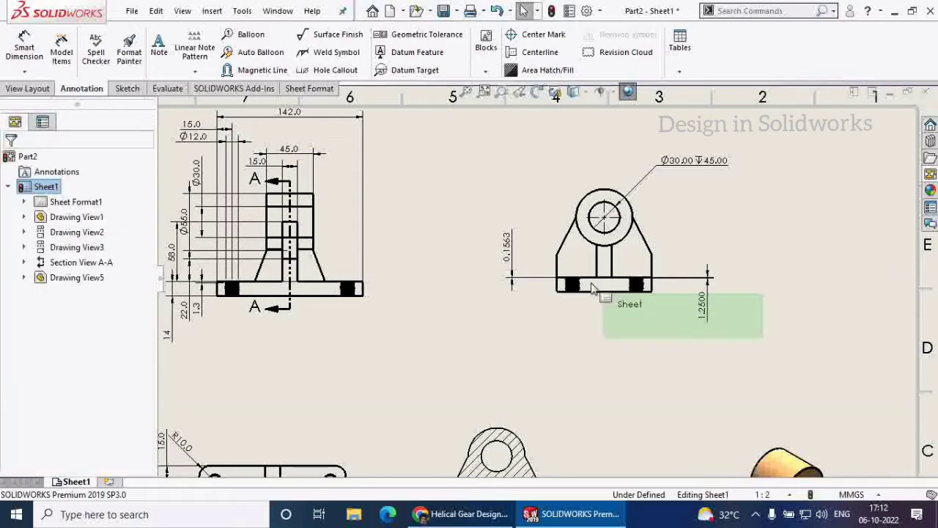
Set the precision of all side view dimensions, including the hole callout, to one decimal place (.1).
left_click_drag(592, 285, 476, 148)
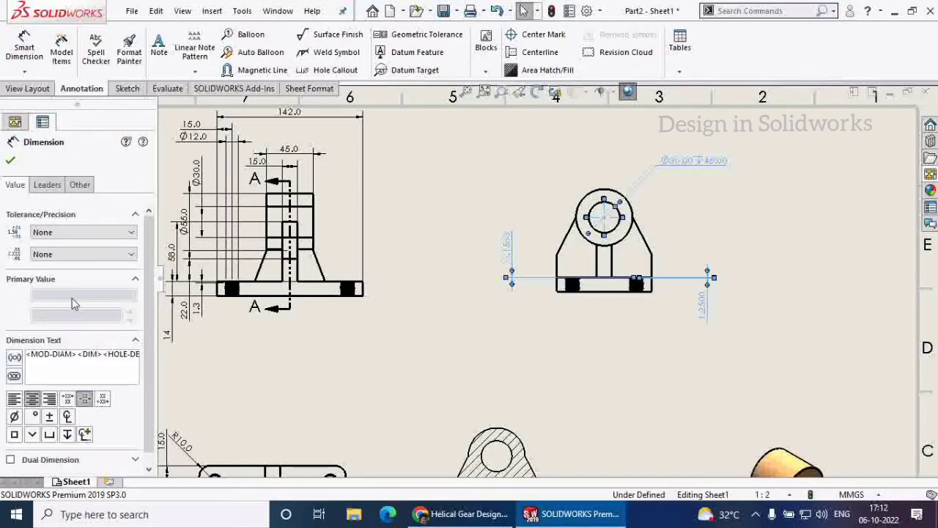
left_click(82, 253)
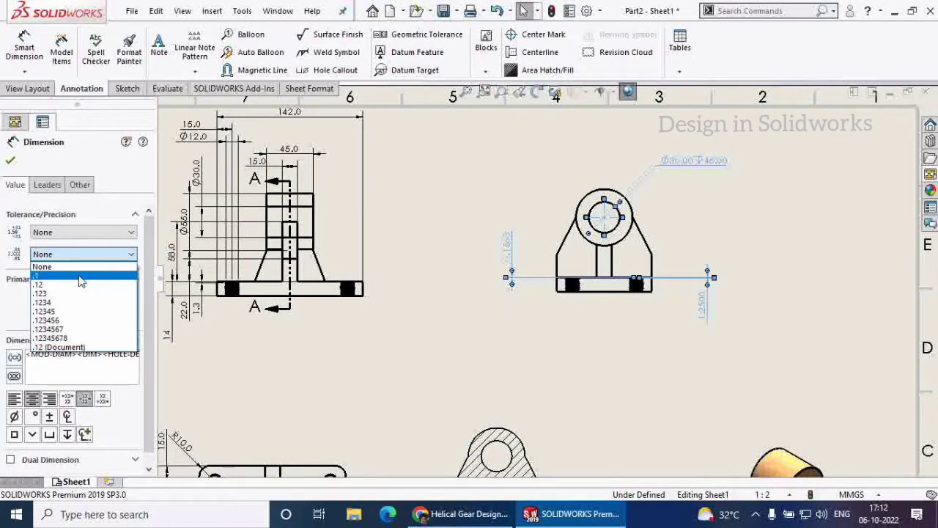
left_click(82, 276)
left_click(10, 160)
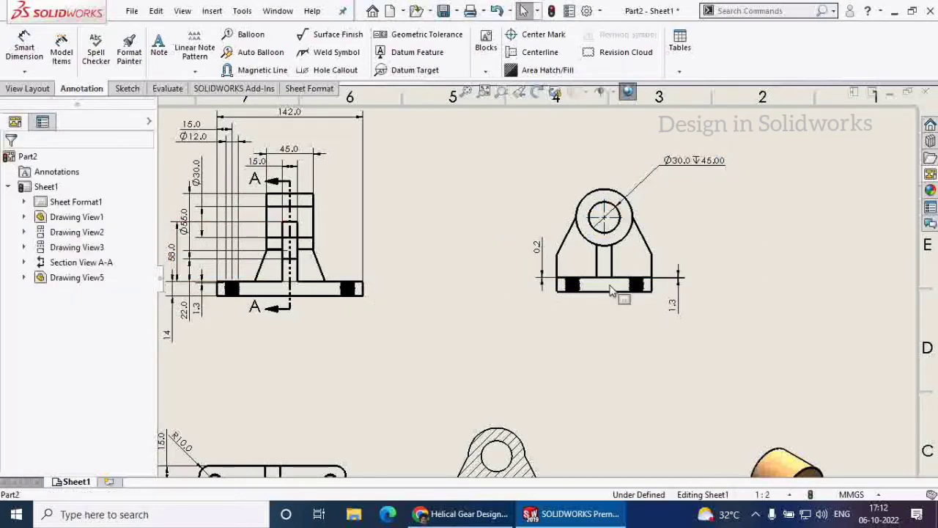
Auto-arrange the side view's dimensions and hole callout.
mouse_move(818, 348)
left_mouse_down()
mouse_move(507, 152)
mouse_move(500, 129)
left_mouse_up()
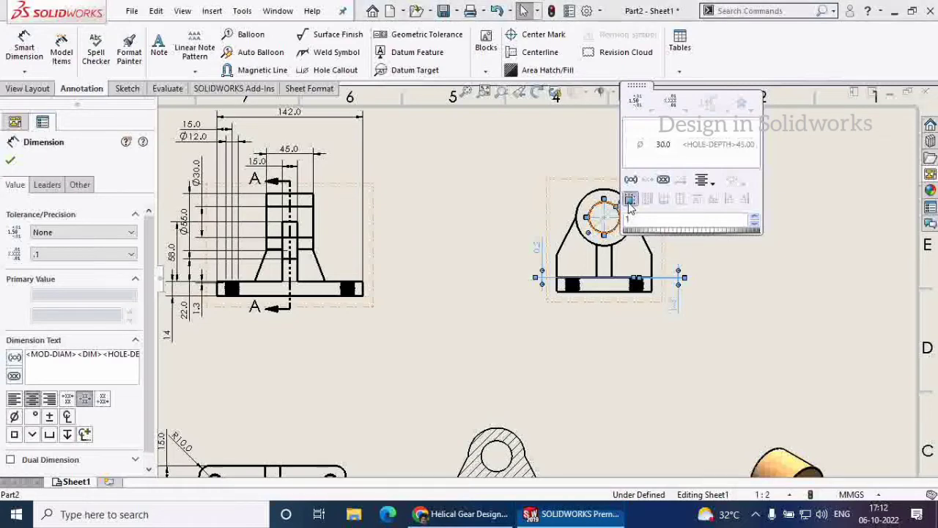
left_click(629, 201)
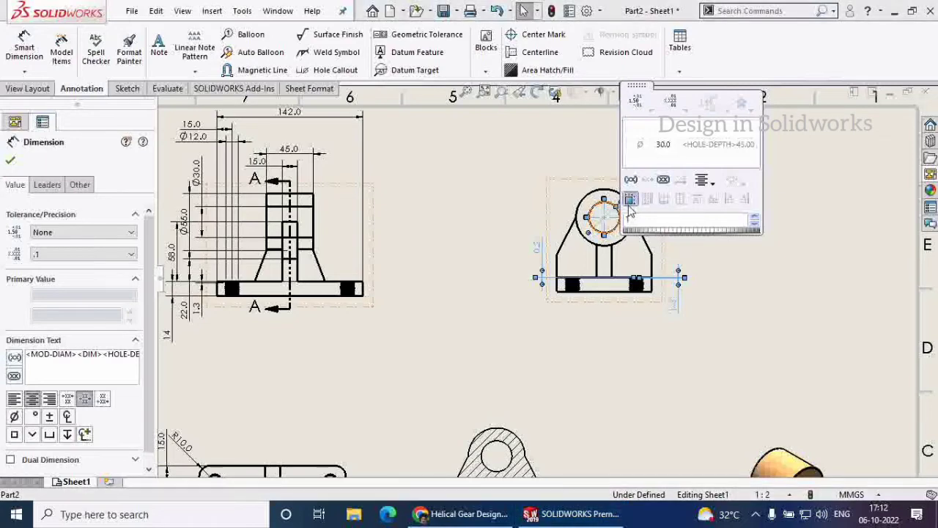
left_click(10, 160)
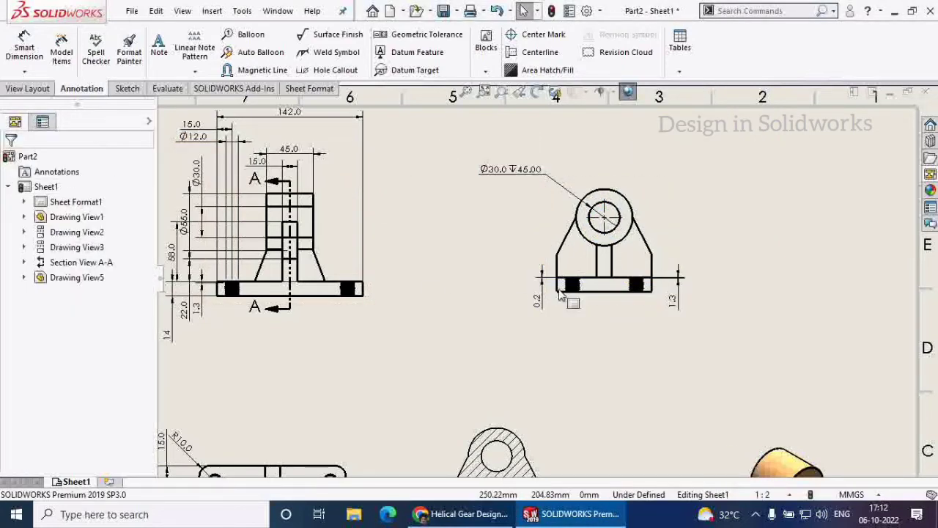
Nudge the hole callout beside the side view and set its depth text to 45.0.
scroll(548, 277, "up", 2)
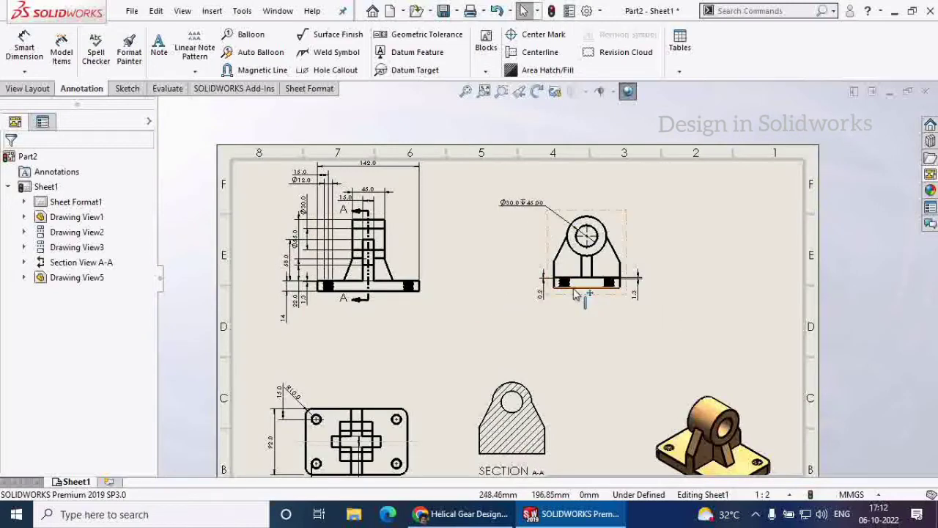
scroll(536, 206, "down", 3)
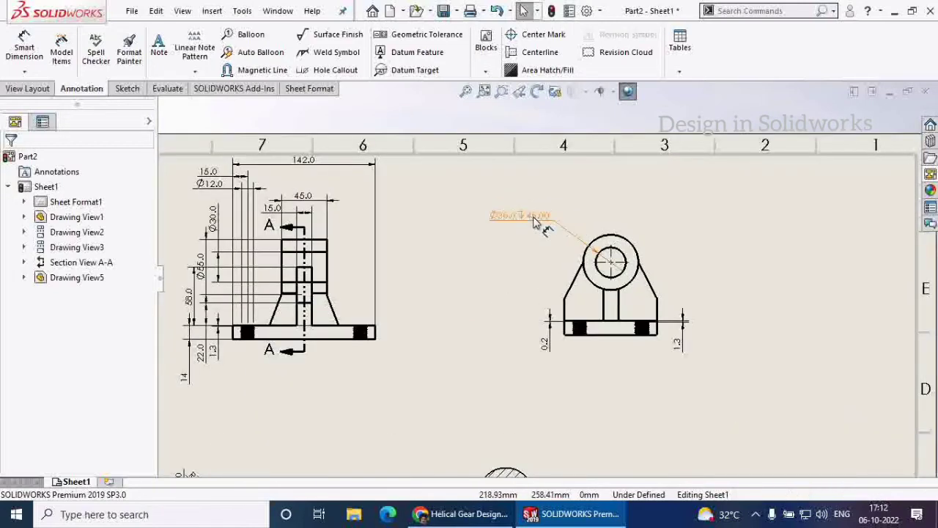
left_click_drag(527, 224, 525, 234)
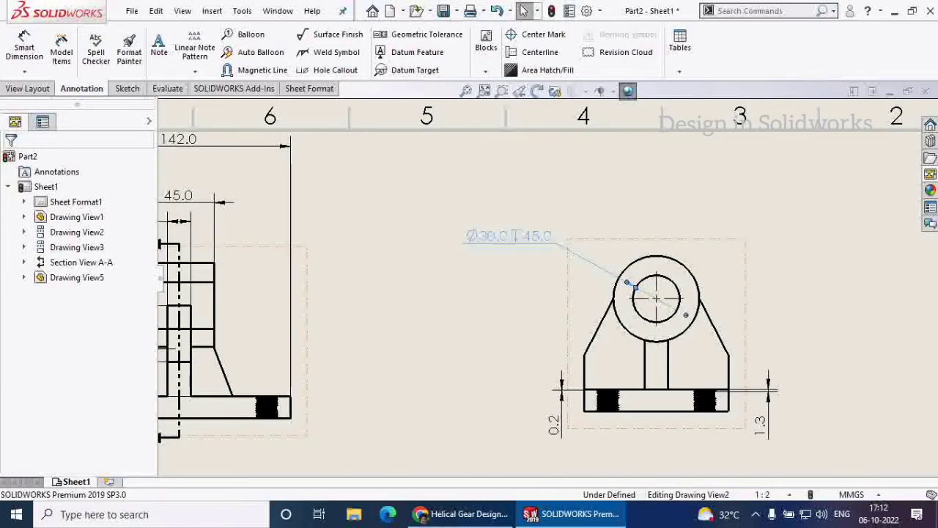
left_click(311, 292)
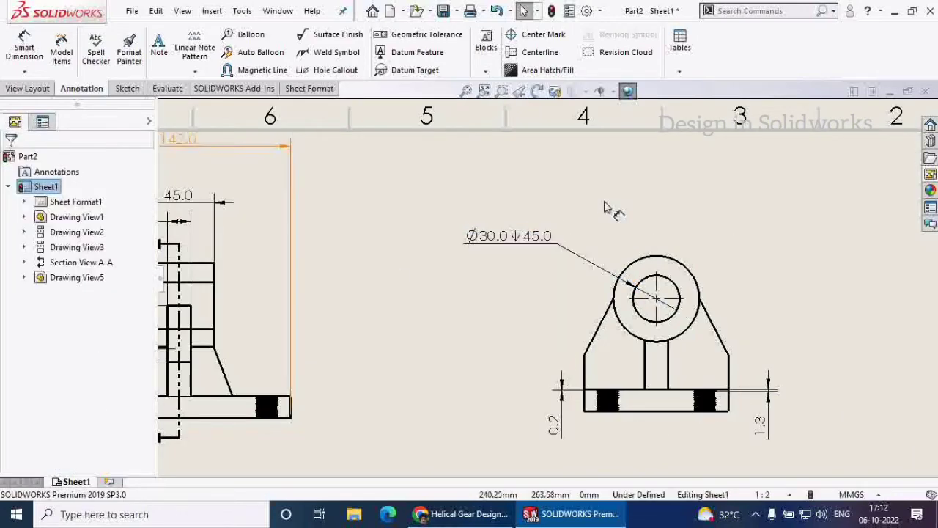
Append the text "THRU ALLL" after the depth value in the side view's hole callout.
left_click(509, 234)
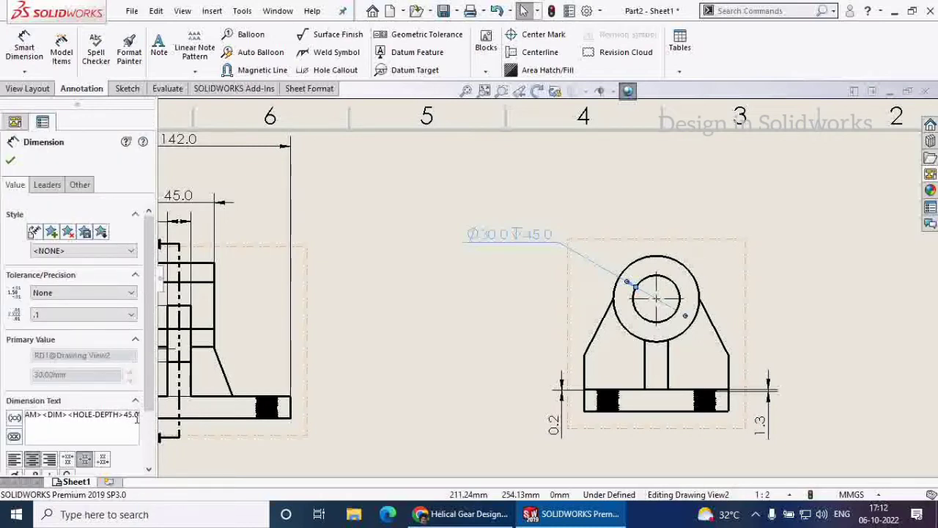
type("th")
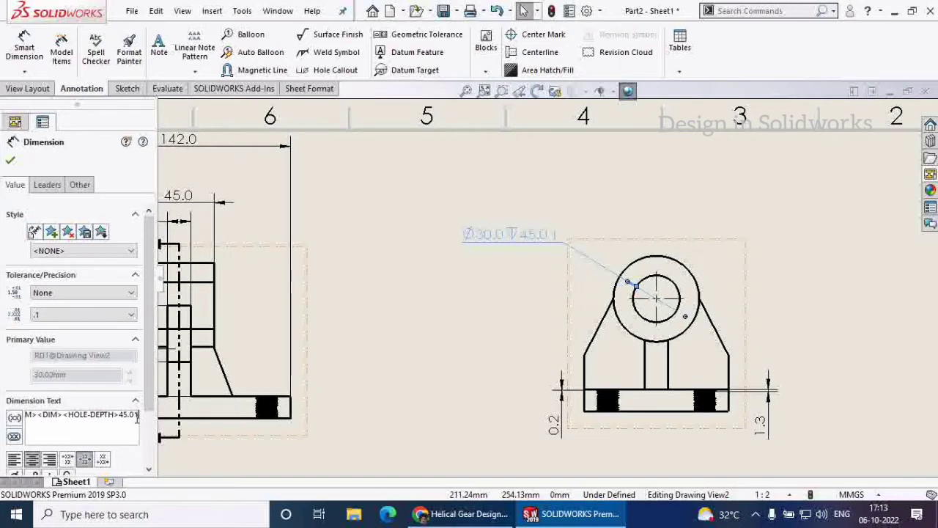
key("BackSpace")
key("BackSpace")
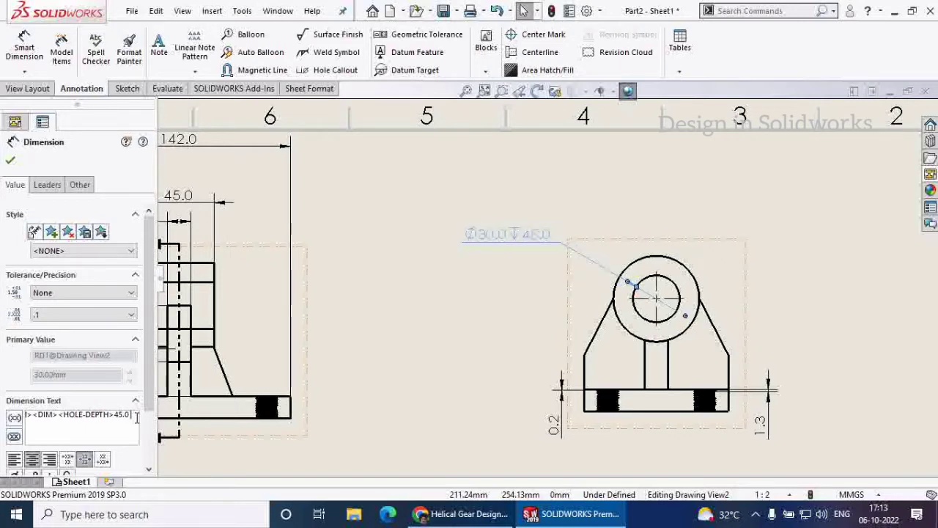
type("TH")
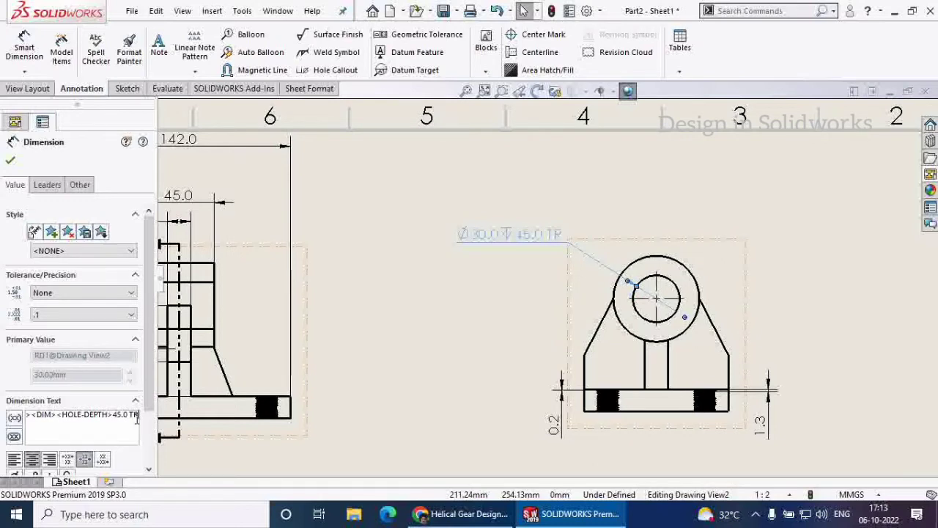
type("RU")
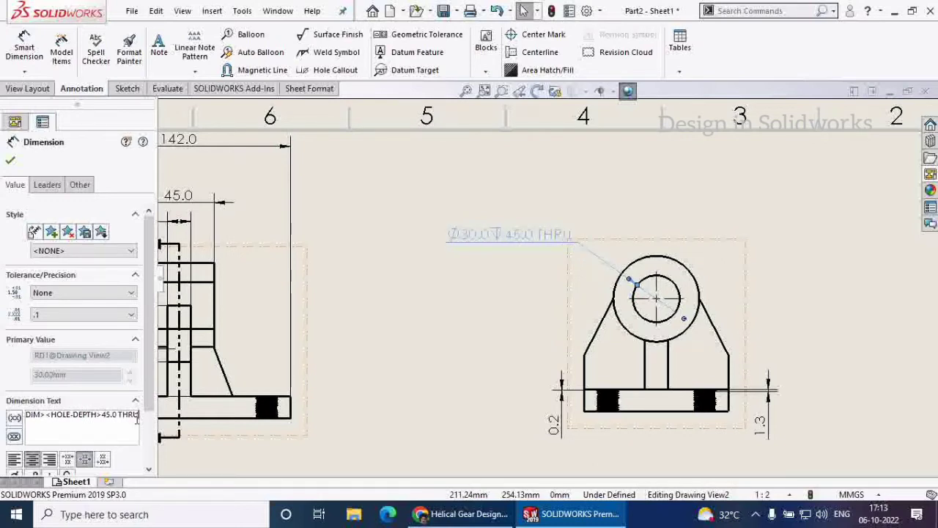
type(" ALL")
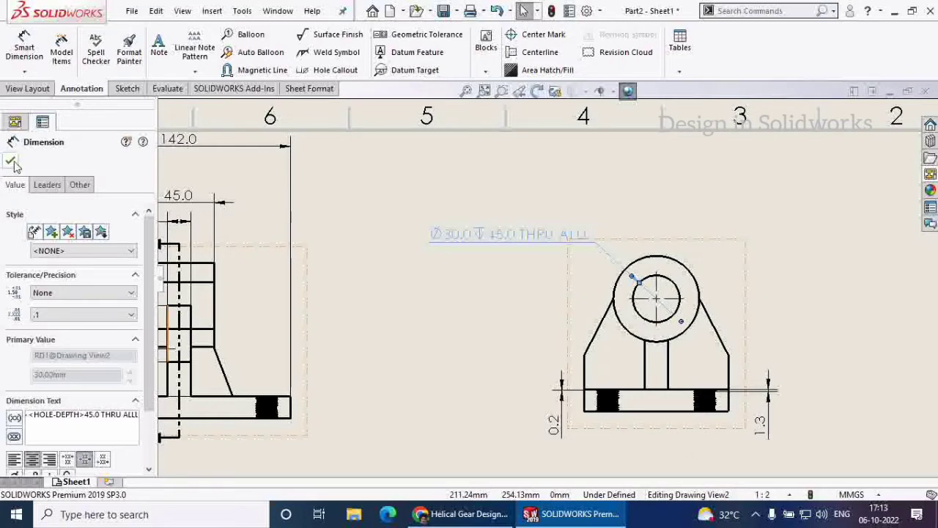
left_click(10, 161)
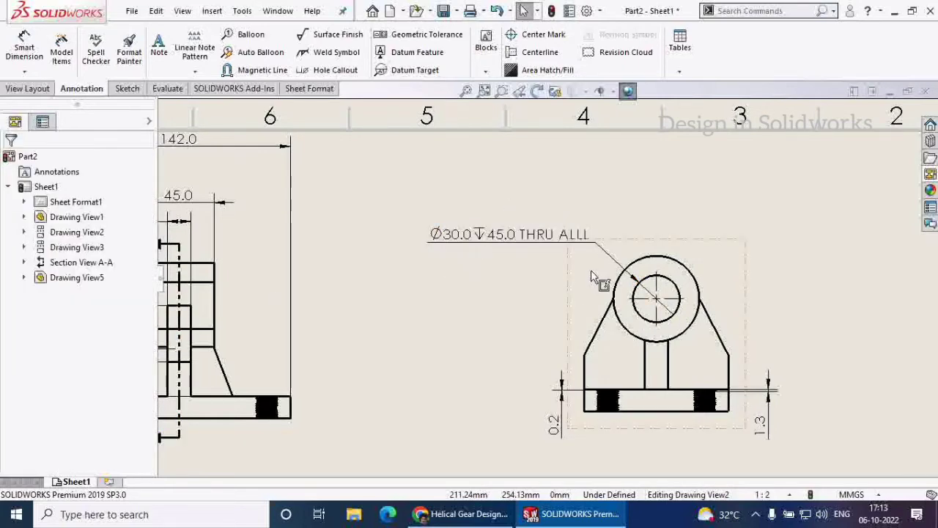
scroll(592, 276, "up", 3)
scroll(571, 282, "down", 2)
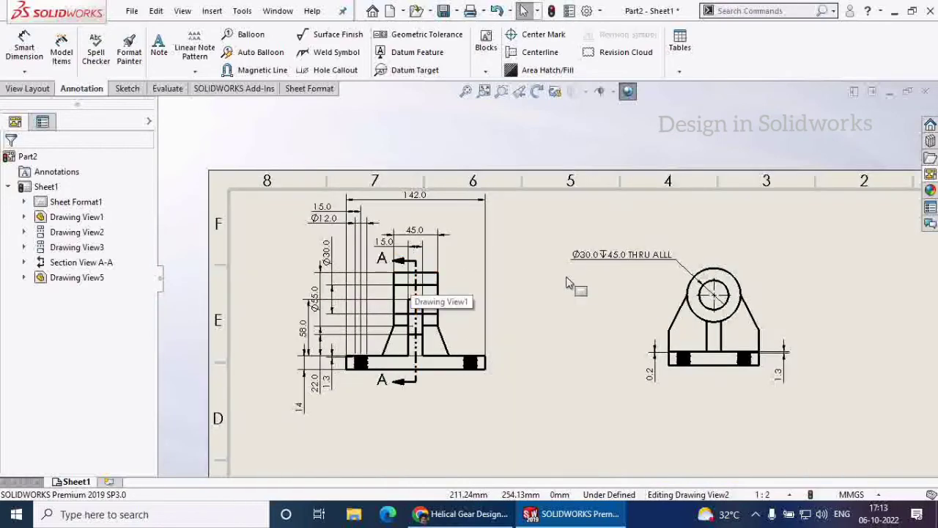
Add a diameter dimension to the boss's outer circle in the side view and place it diagonally above the view.
scroll(586, 293, "down", 2)
scroll(293, 231, "up", 2)
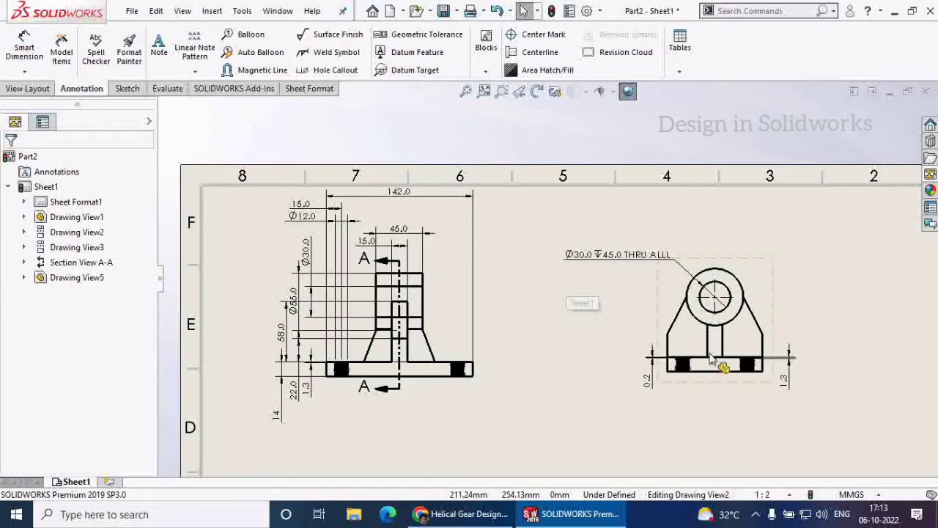
scroll(709, 359, "down", 3)
scroll(782, 361, "down", 1)
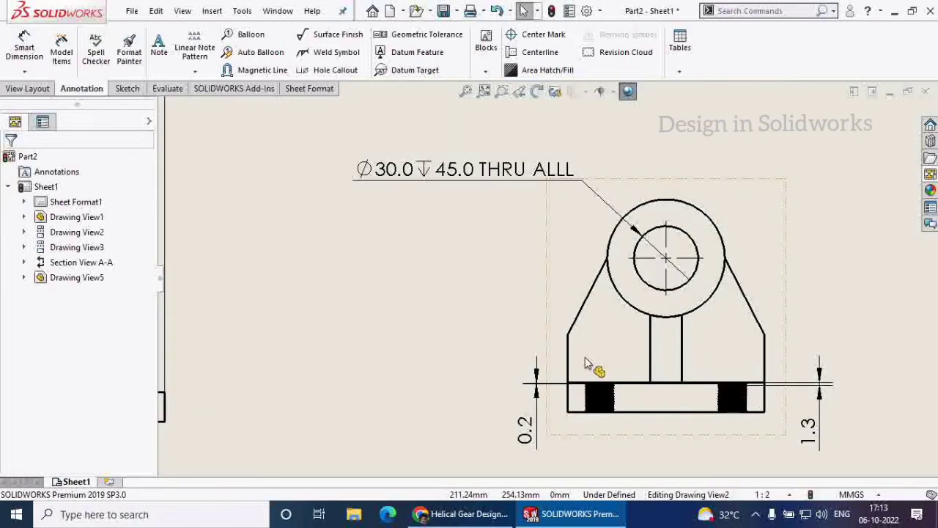
scroll(586, 364, "down", 2)
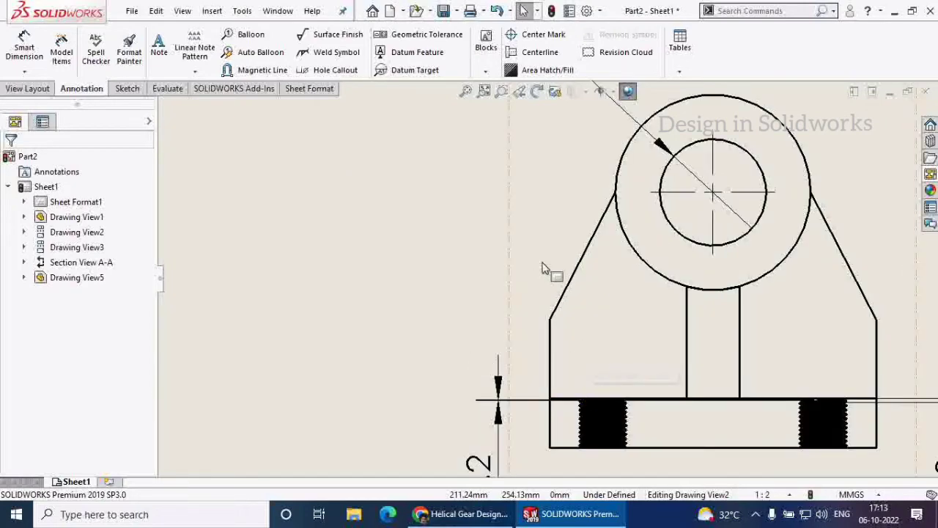
scroll(670, 238, "up", 4)
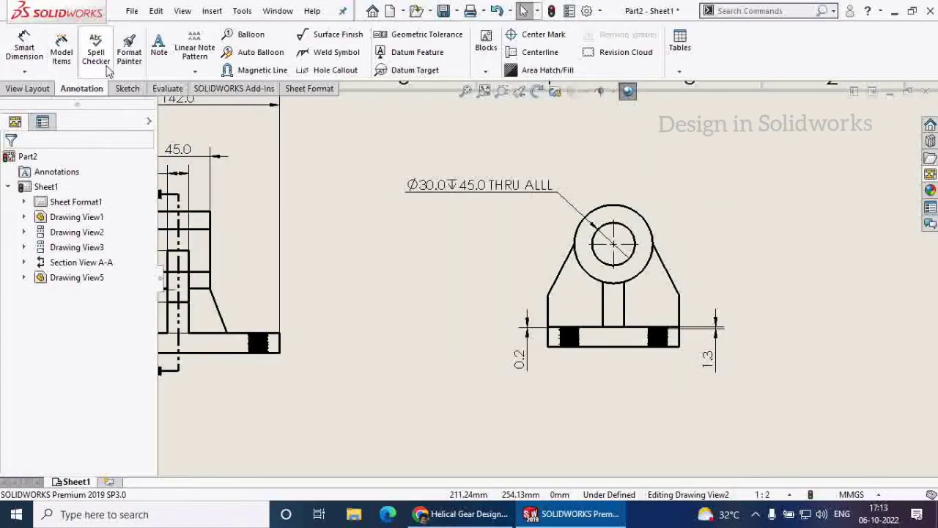
left_click(24, 47)
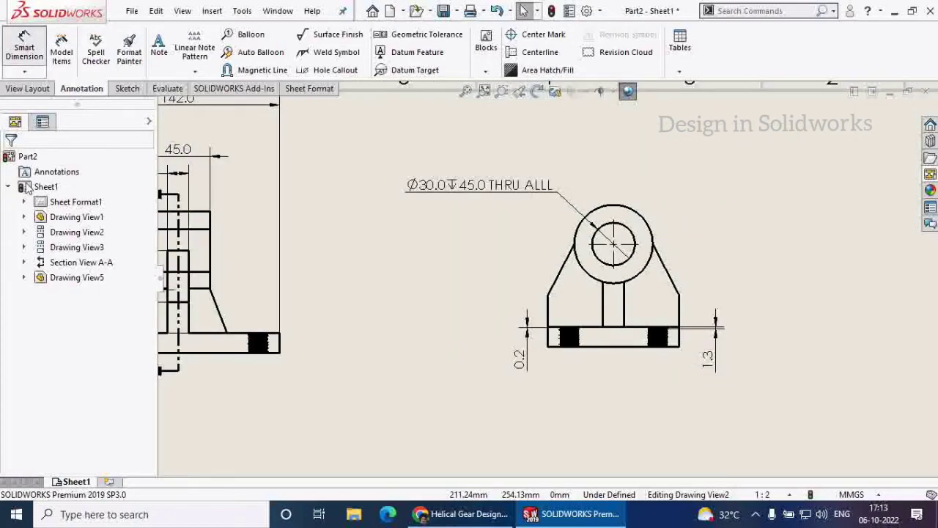
left_click(648, 214)
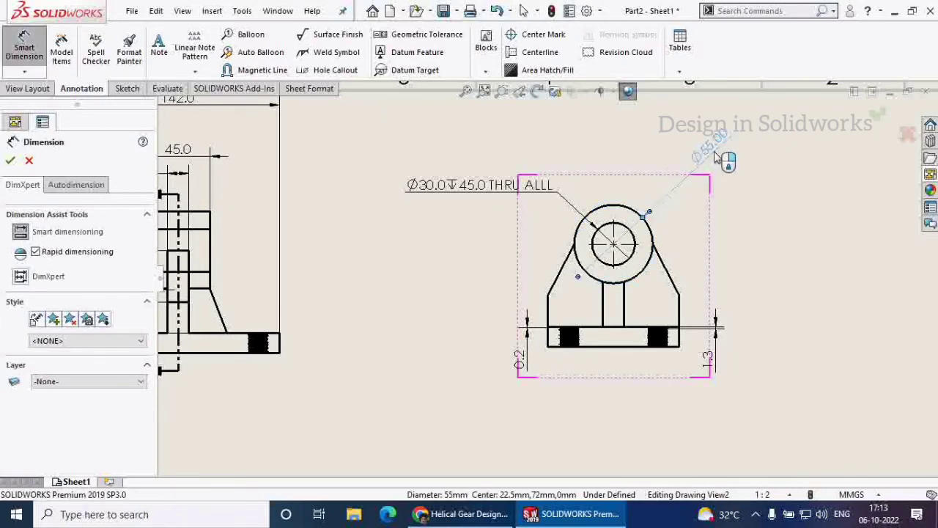
left_click(715, 157)
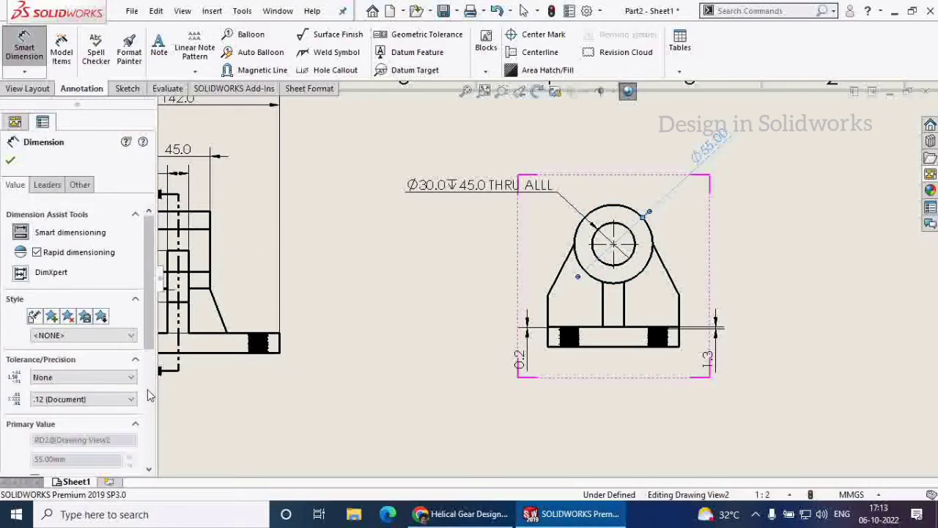
Replace the value text of the outer circle's diameter dimension with 55, keeping the diameter symbol.
scroll(150, 396, "down", 5)
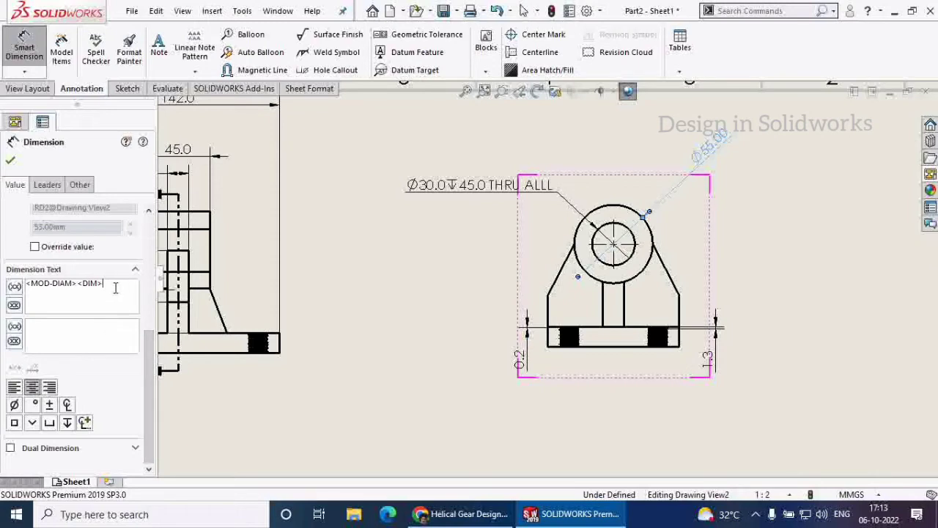
key("BackSpace")
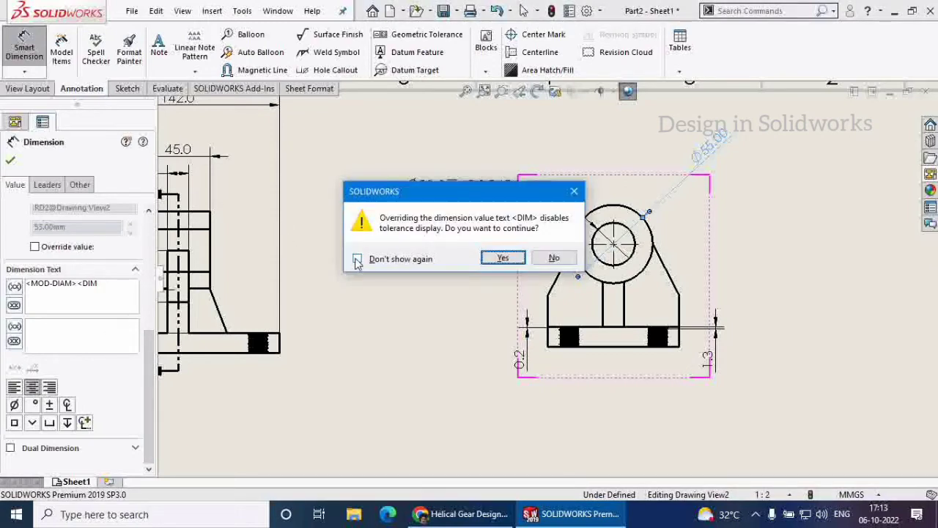
left_click(489, 260)
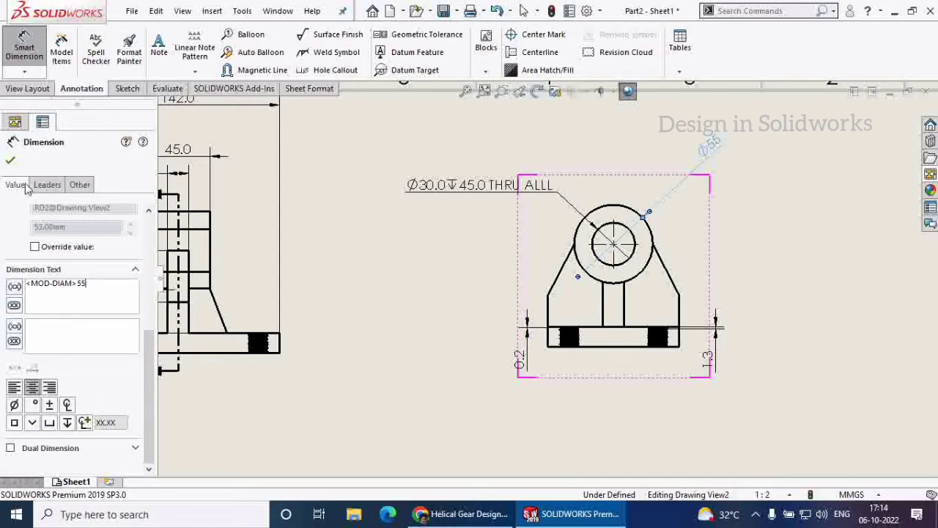
left_click(9, 162)
scroll(721, 142, "down", 2)
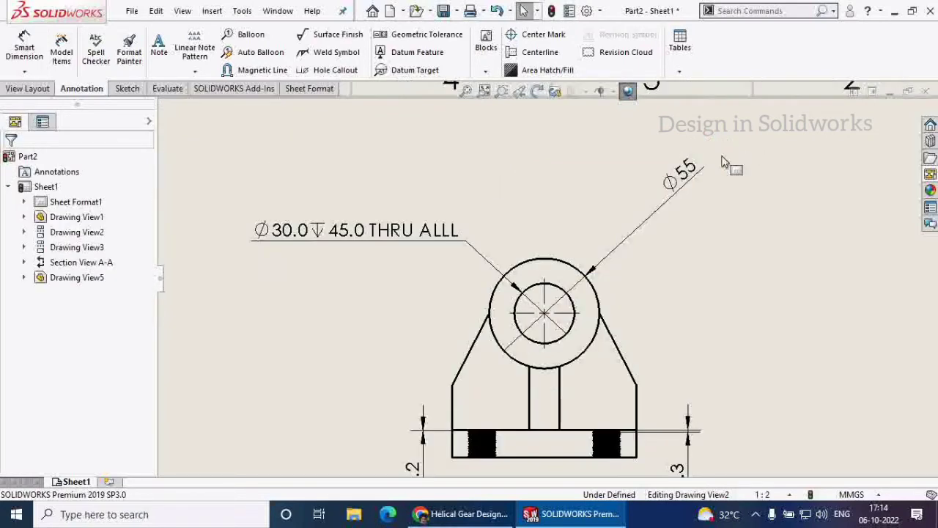
scroll(683, 192, "up", 2)
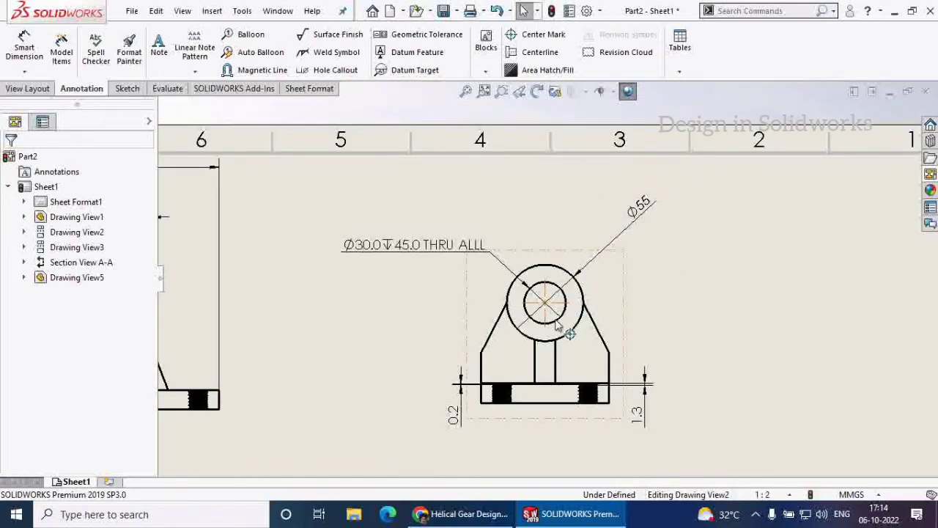
Dimension the central rib's width in the side view and place the dimension below the base.
scroll(519, 376, "up", 2)
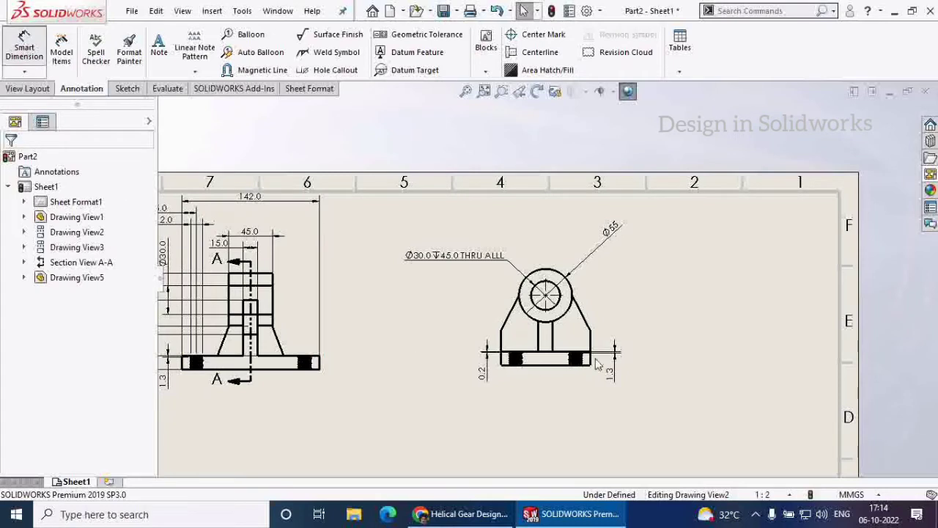
left_click(553, 342)
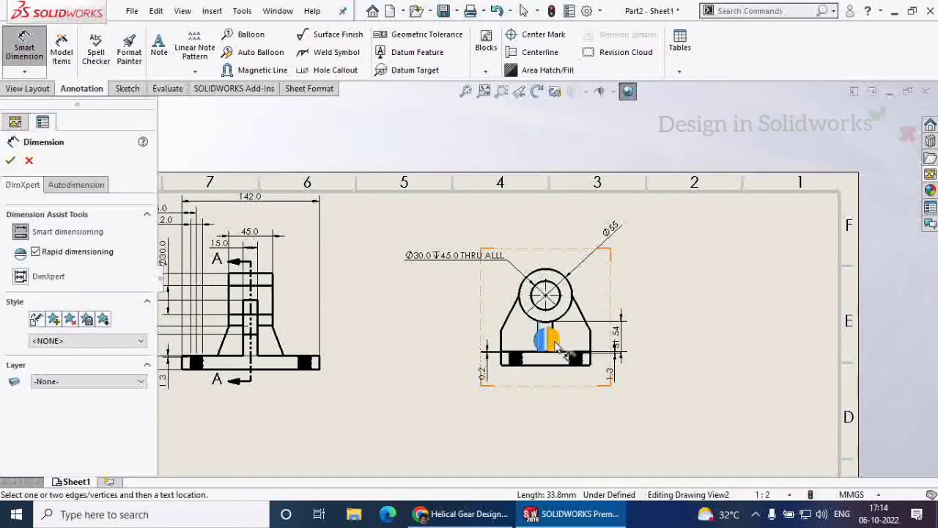
left_click(554, 328)
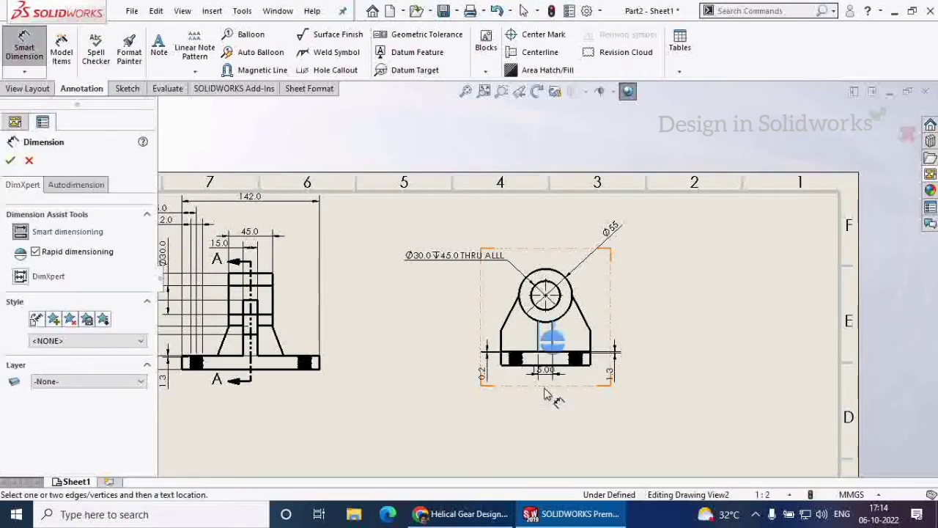
left_click(513, 414)
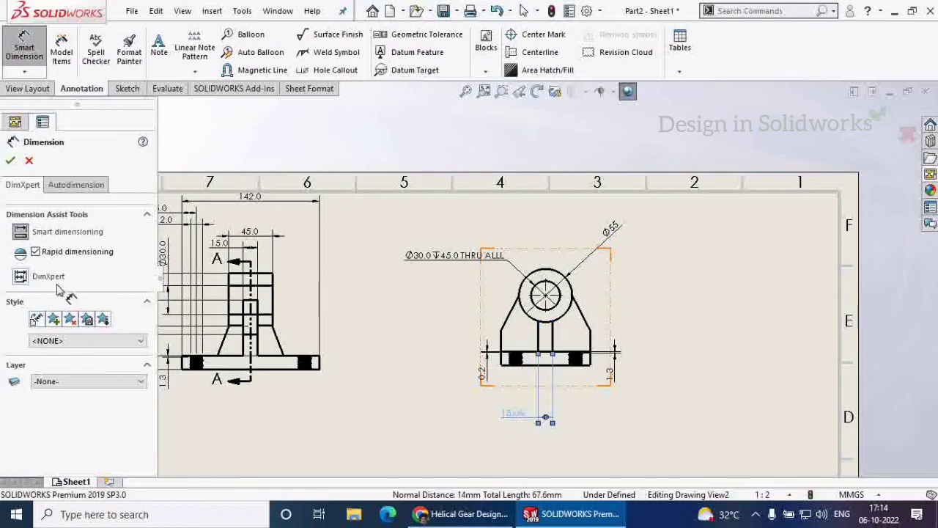
left_click(11, 163)
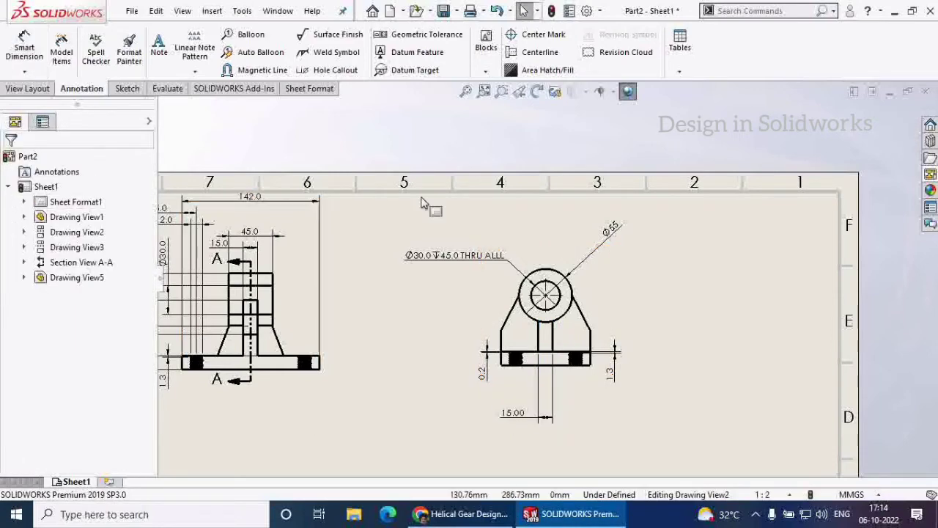
Move the shaded isometric view up clear of the title block and shift the front view slightly down.
scroll(430, 203, "up", 8)
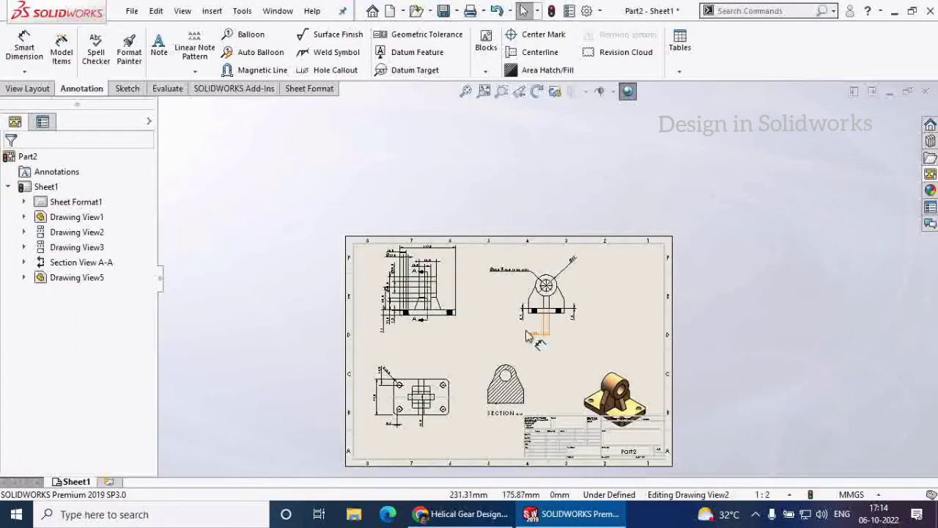
scroll(522, 339, "down", 2)
left_click_drag(700, 374, 708, 340)
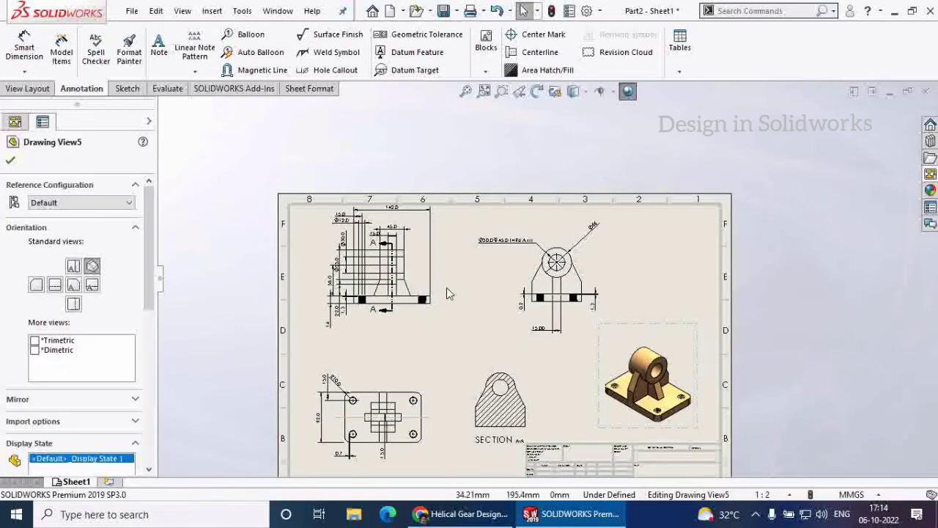
left_click_drag(442, 304, 447, 323)
left_click(11, 162)
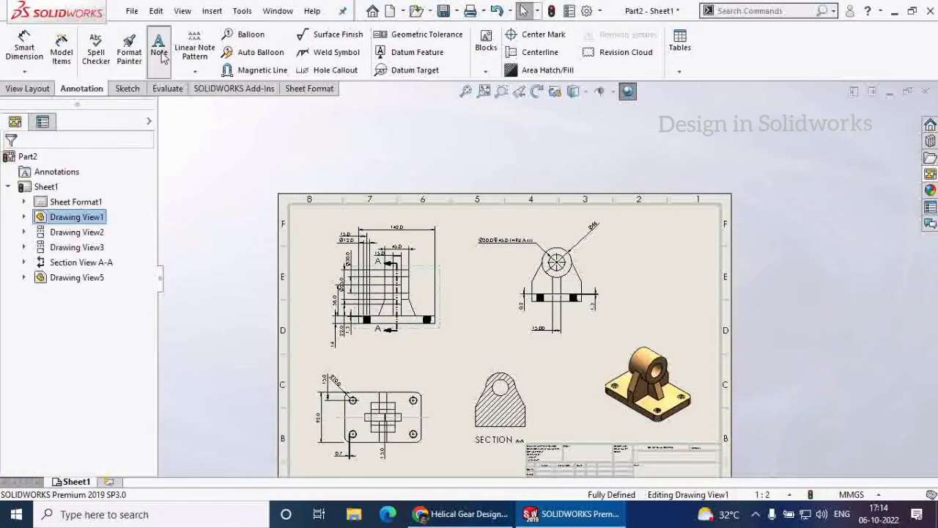
Add a note reading "FRONT VIEW" below the front view.
left_click(394, 353)
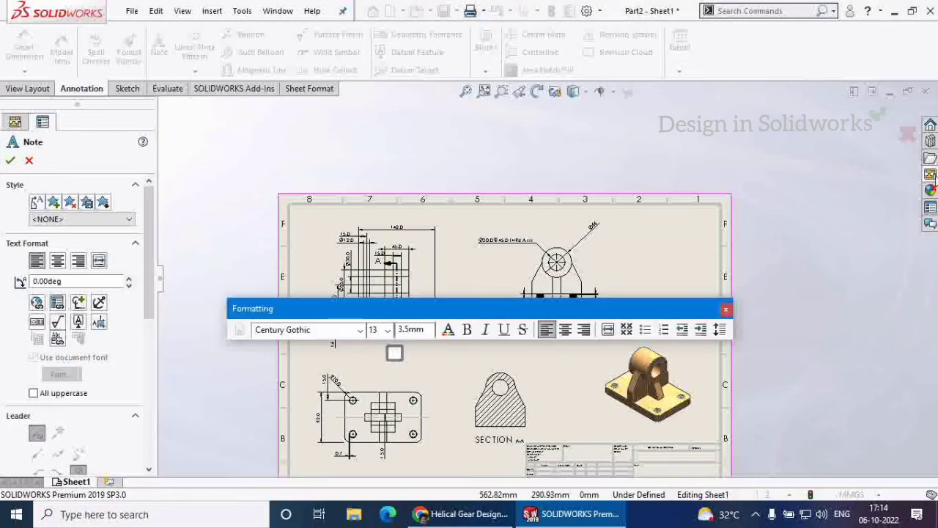
left_click(929, 176)
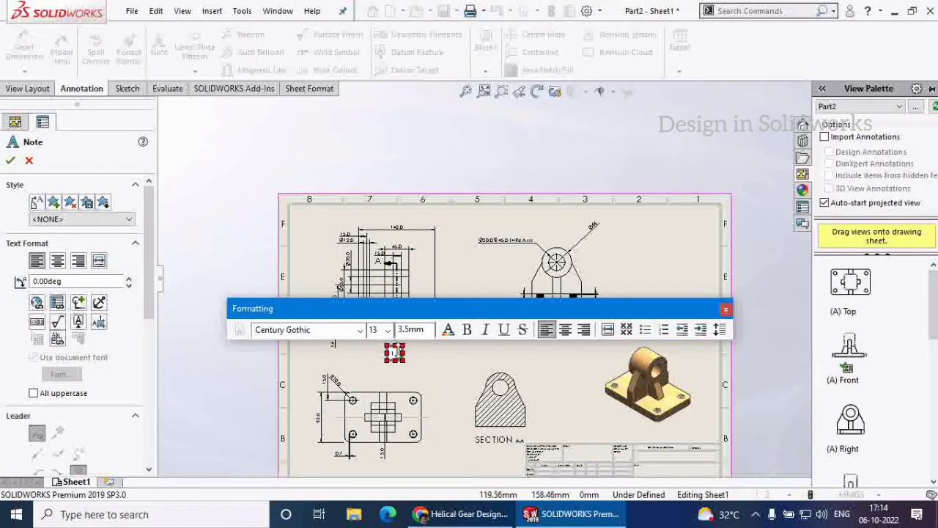
key("f")
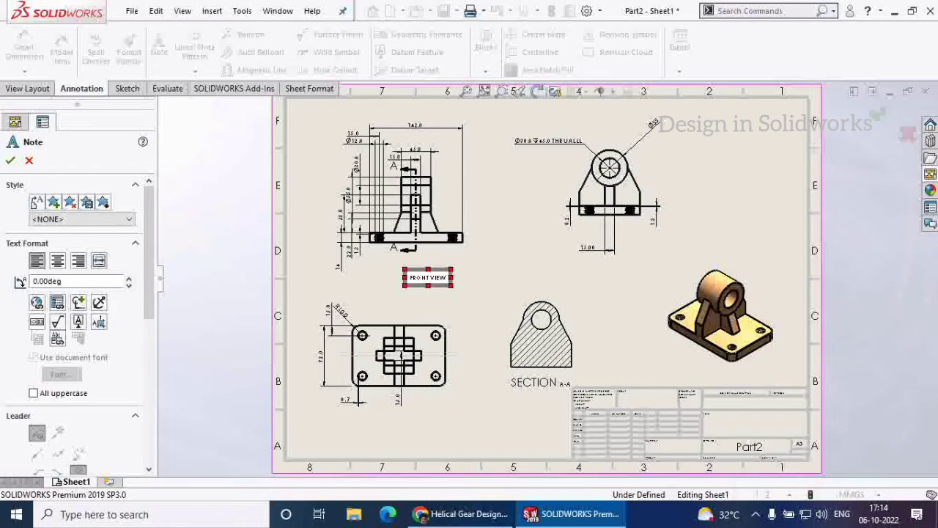
scroll(451, 288, "down", 4)
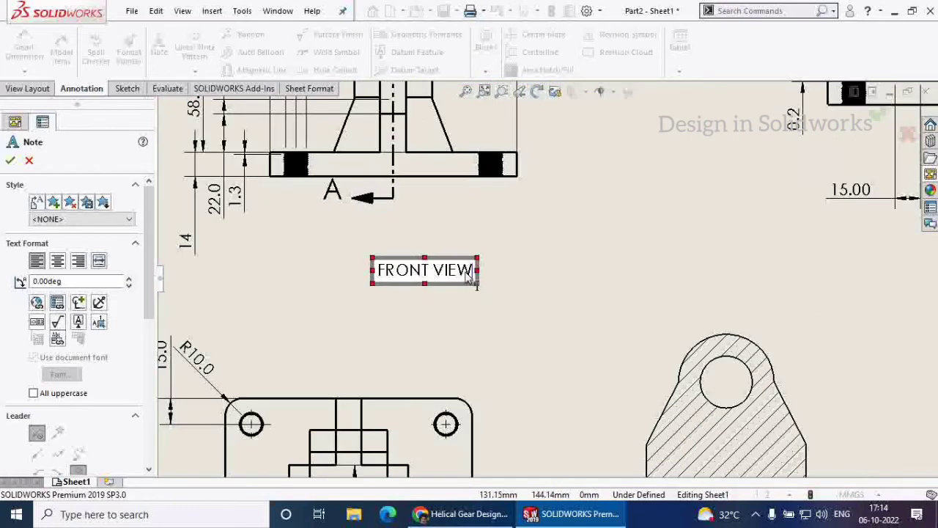
left_click_drag(469, 271, 389, 266)
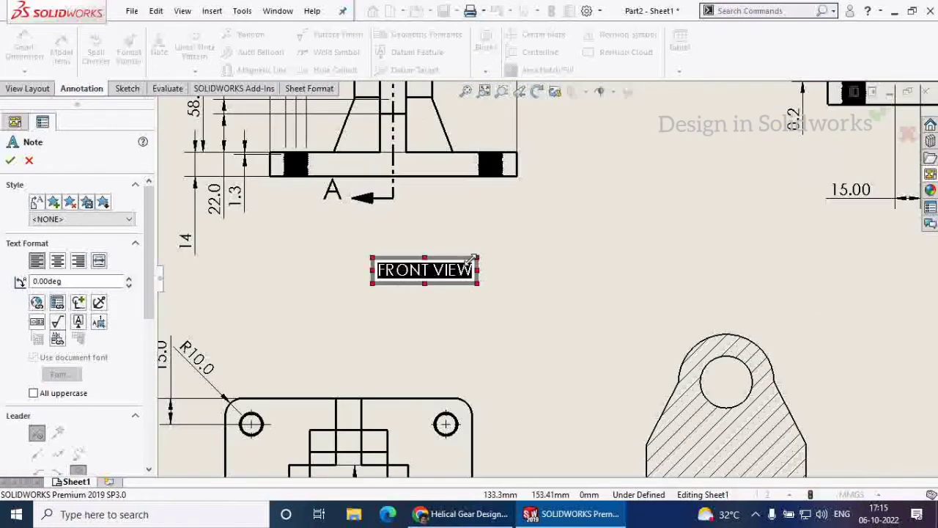
left_click(10, 160)
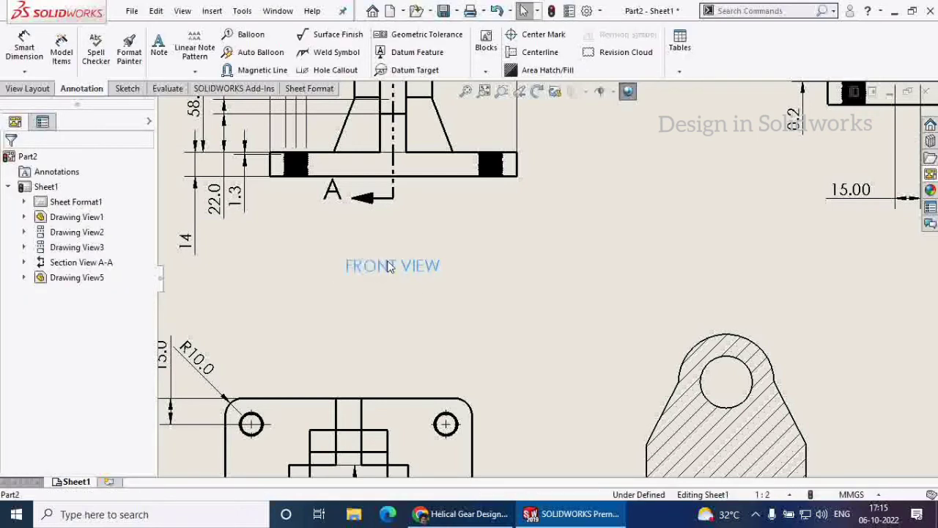
Nudge the "FRONT VIEW" note beneath the front view and format its text bold at font size 20.
left_click_drag(389, 267, 384, 266)
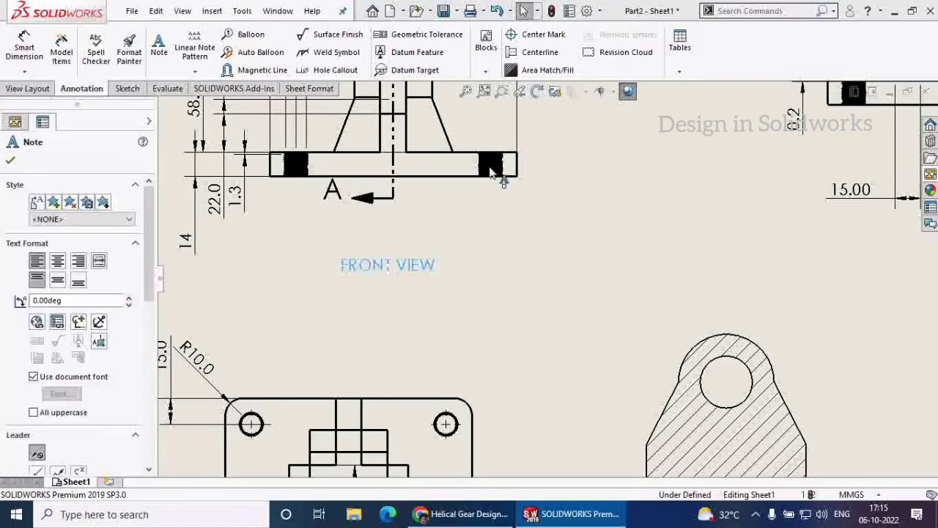
left_click(488, 247)
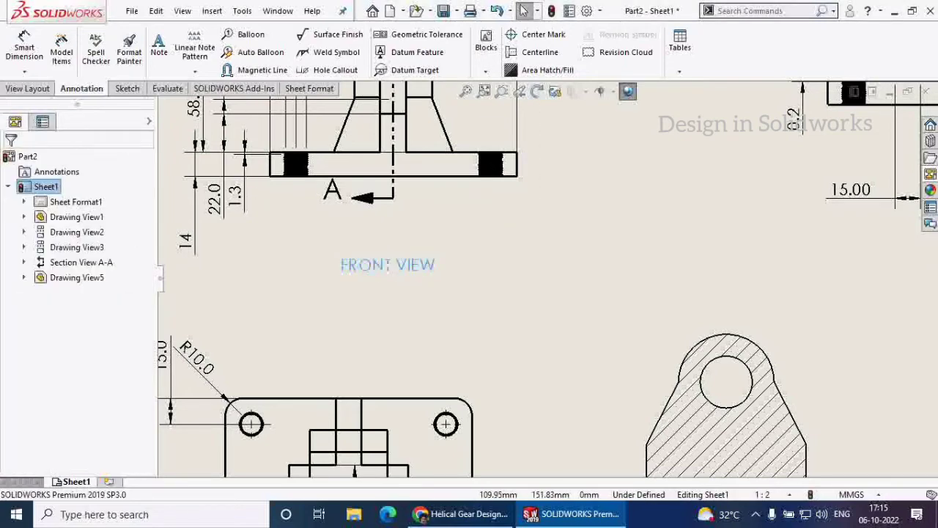
double_click(388, 266)
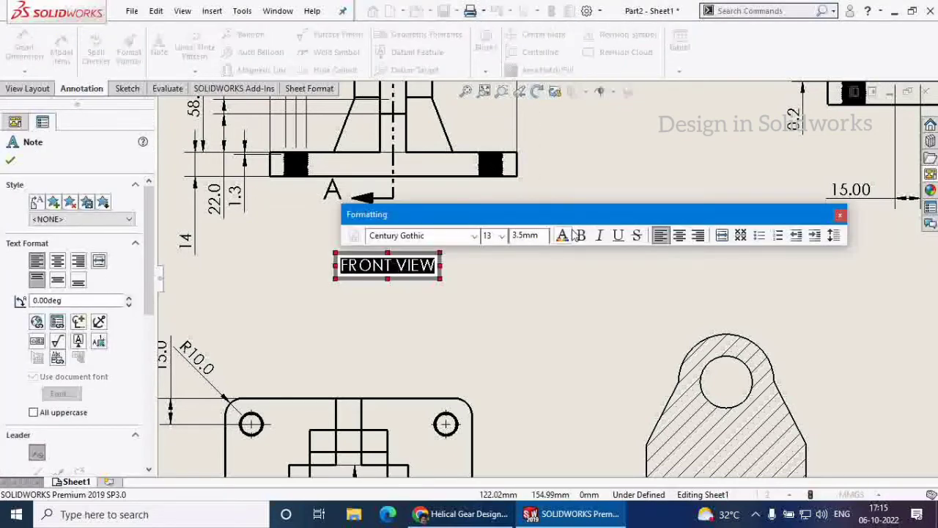
left_click(579, 235)
left_click(501, 236)
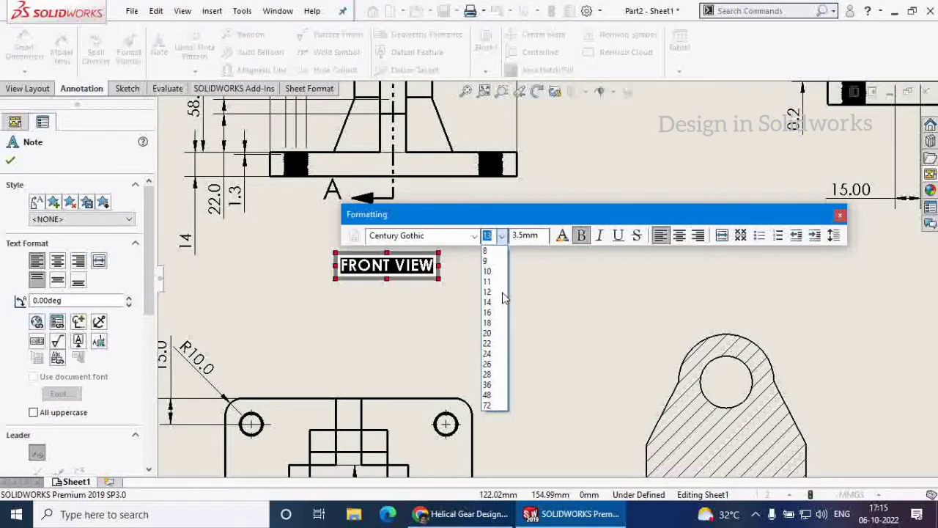
left_click(488, 333)
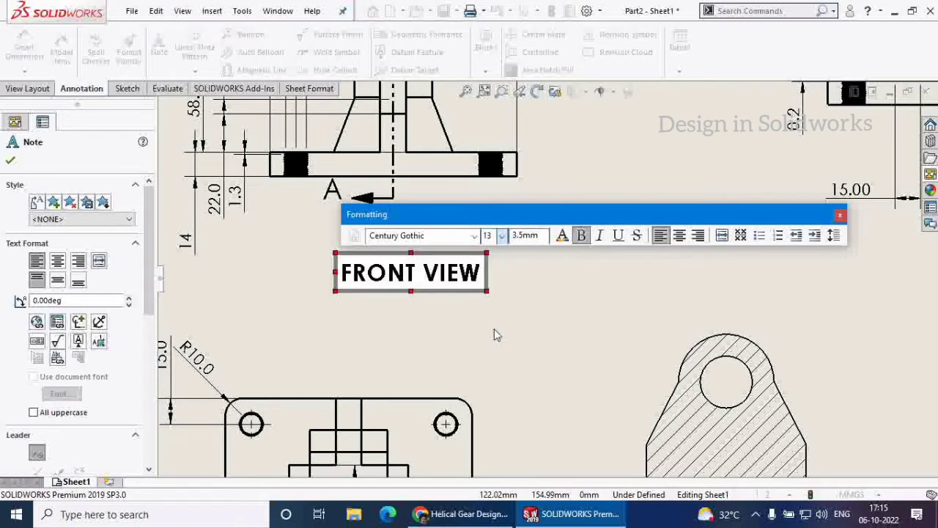
left_click(9, 163)
scroll(565, 301, "up", 3)
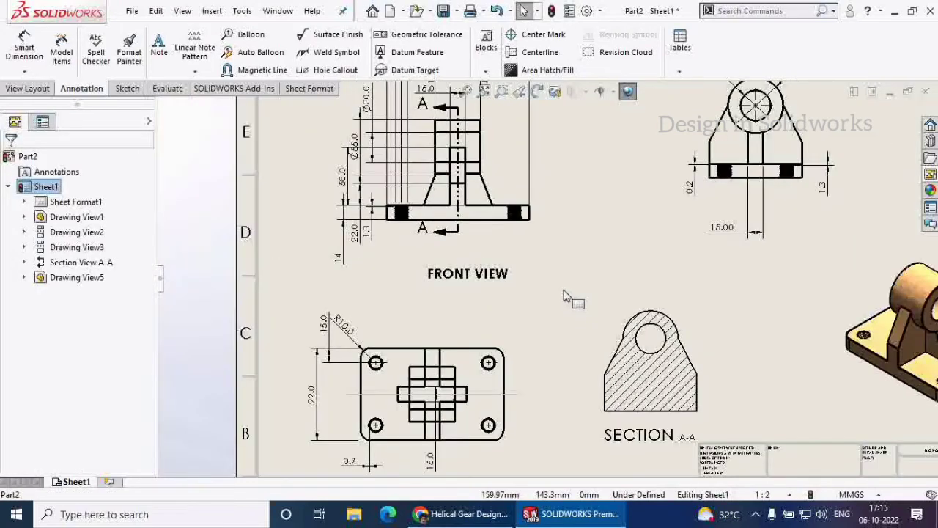
scroll(566, 296, "up", 3)
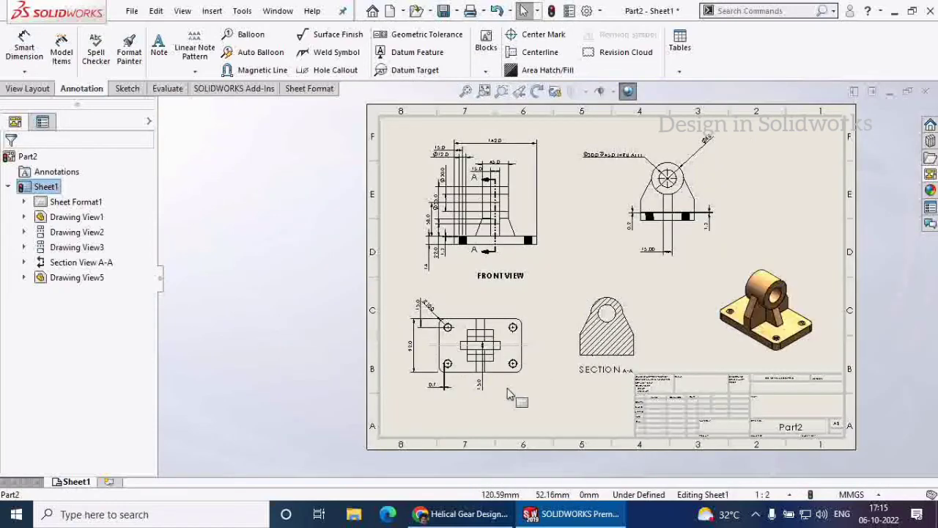
scroll(558, 376, "down", 1)
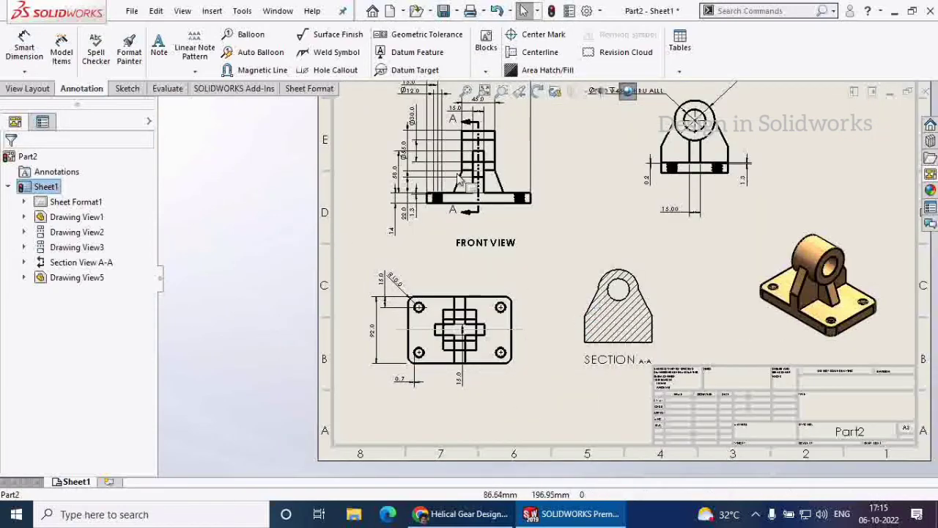
scroll(560, 388, "up", 2)
scroll(494, 203, "down", 3)
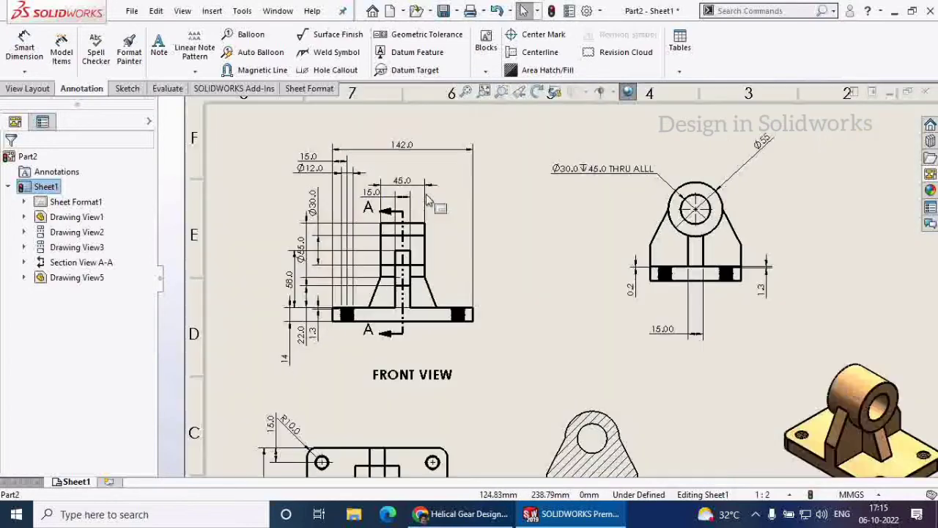
Dimension the overall length of the base plate in the bottom view and place the dimension below the plate.
scroll(366, 301, "down", 2)
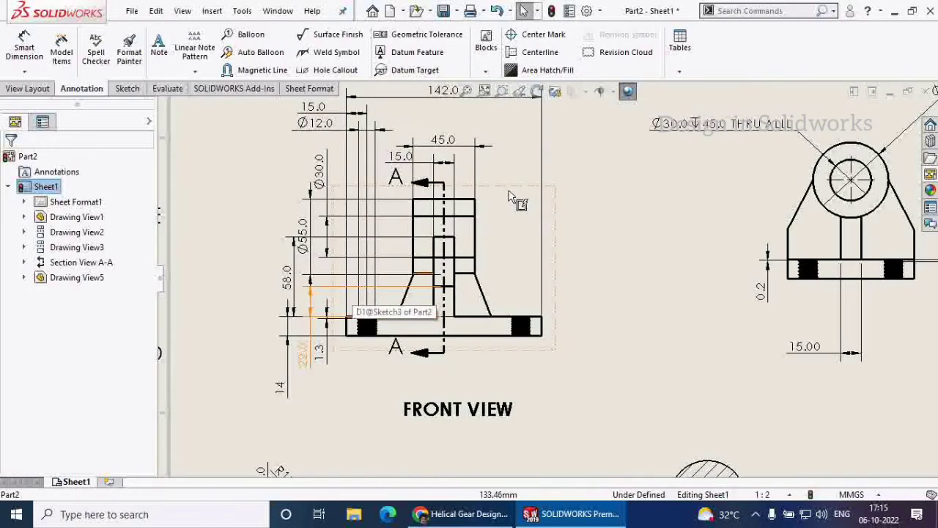
scroll(535, 271, "up", 2)
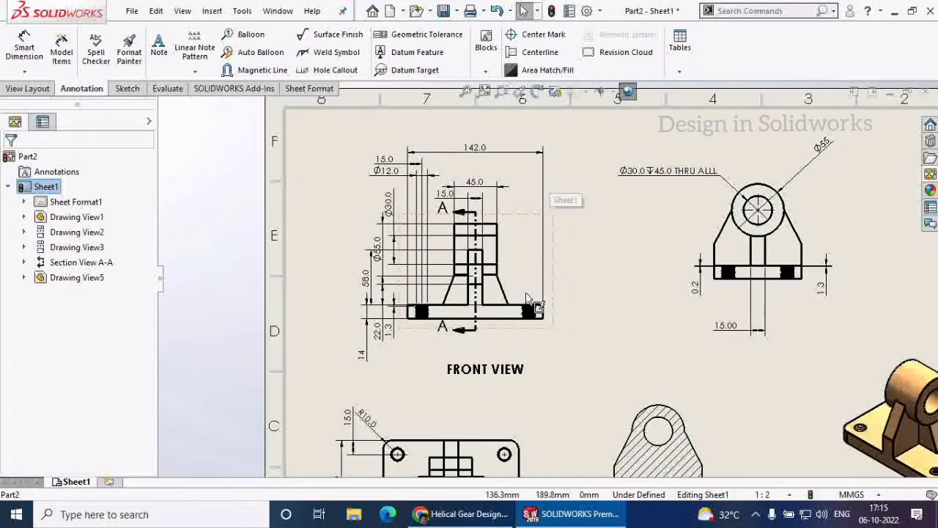
scroll(469, 352, "up", 3)
scroll(498, 410, "down", 4)
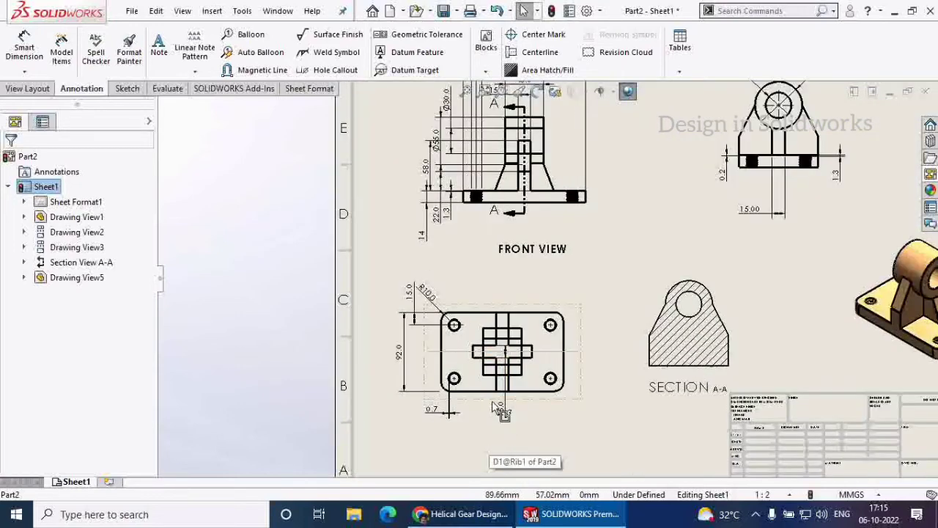
scroll(498, 409, "down", 3)
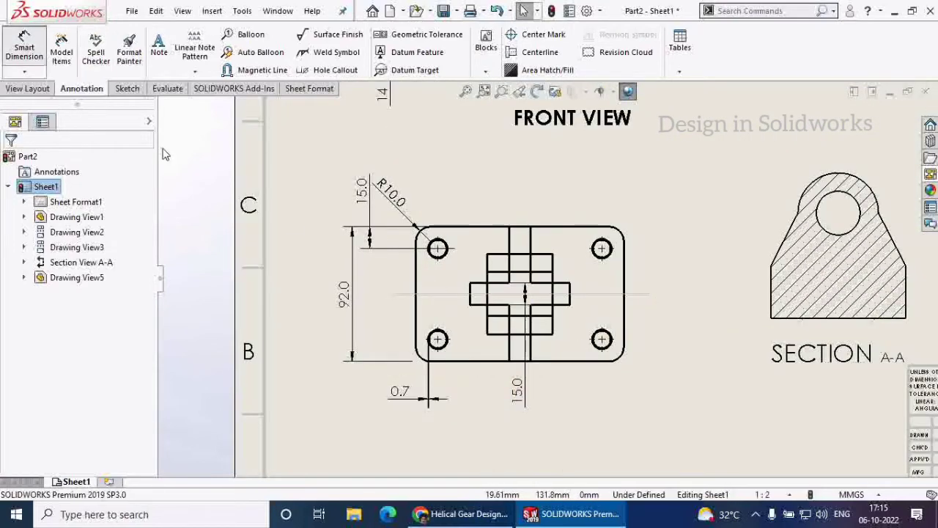
left_click(417, 292)
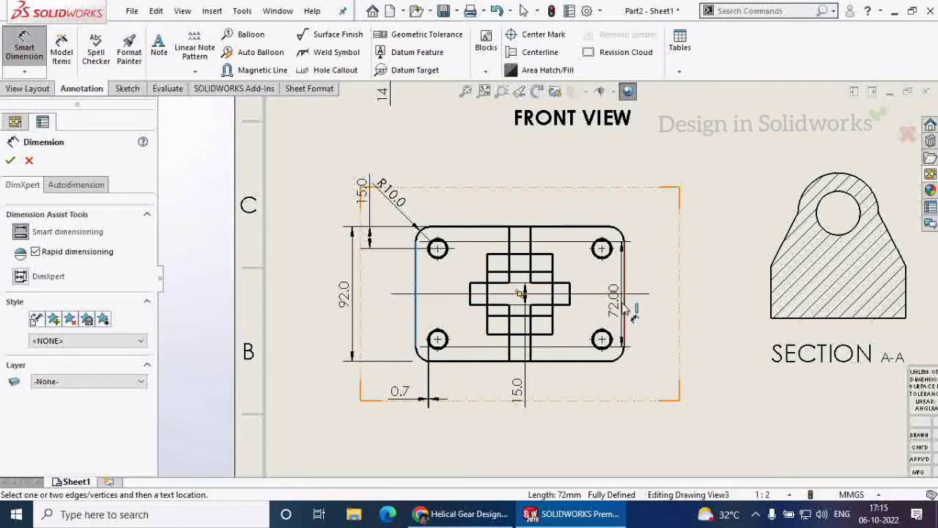
left_click(622, 296)
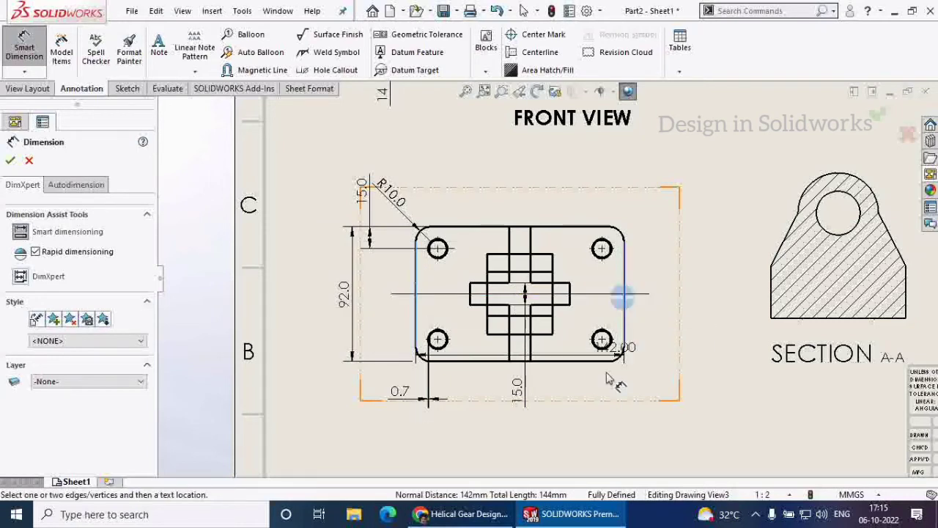
left_click(530, 451)
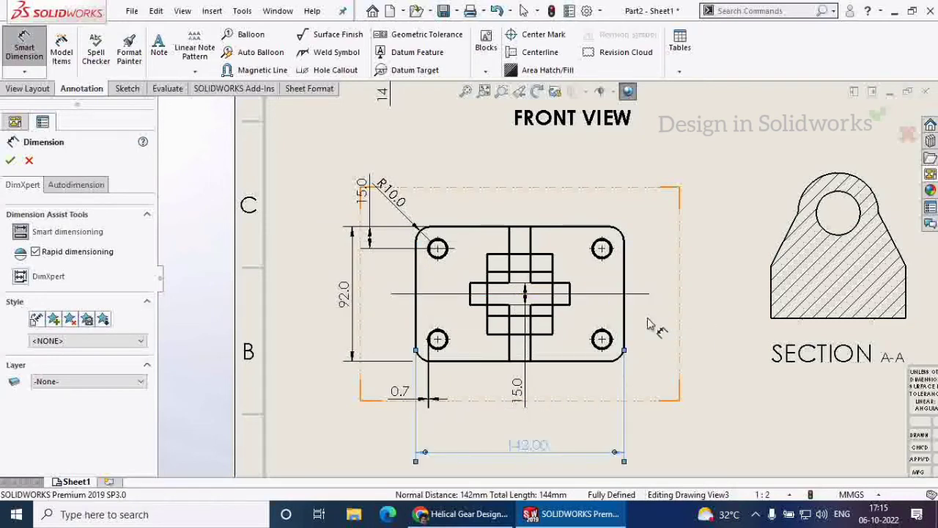
Dimension the radius of the base plate's upper-right corner in the bottom view, placing it diagonally outside the corner.
left_click(623, 233)
key("Escape")
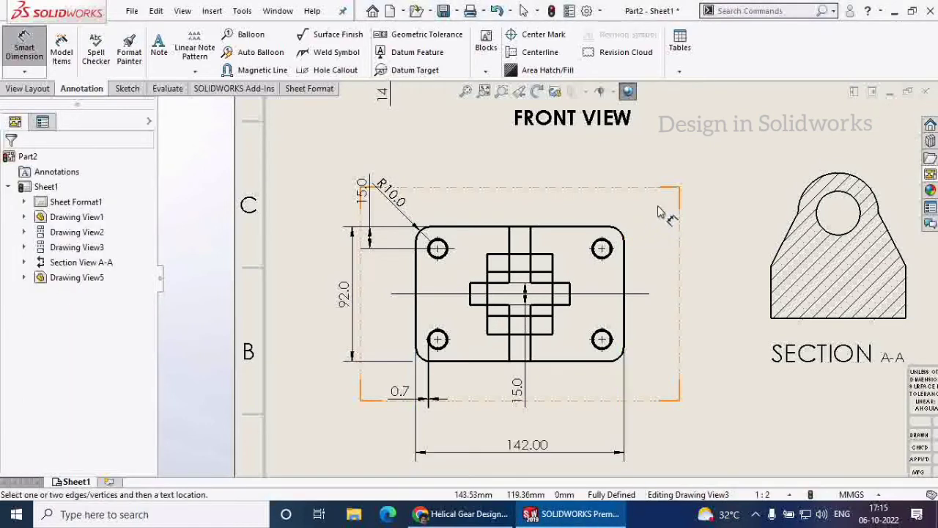
left_click(623, 235)
left_click(668, 193)
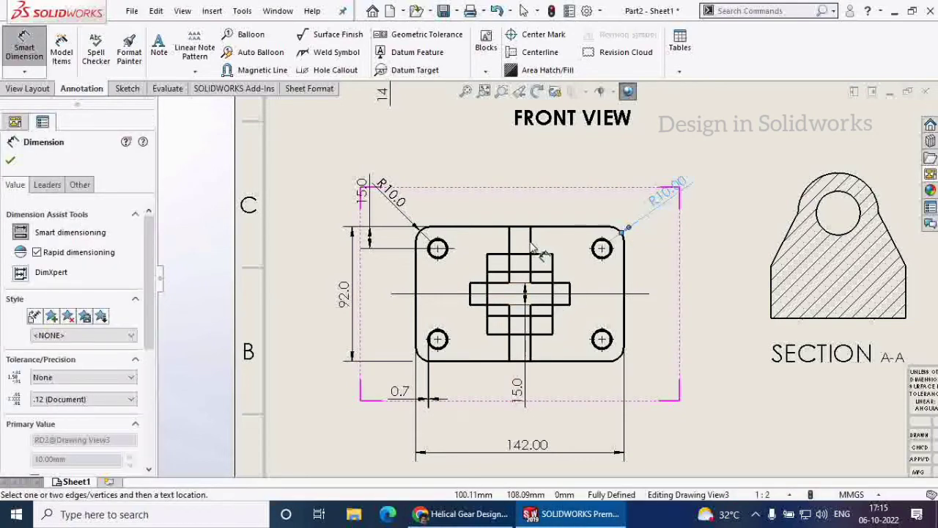
left_click(532, 251)
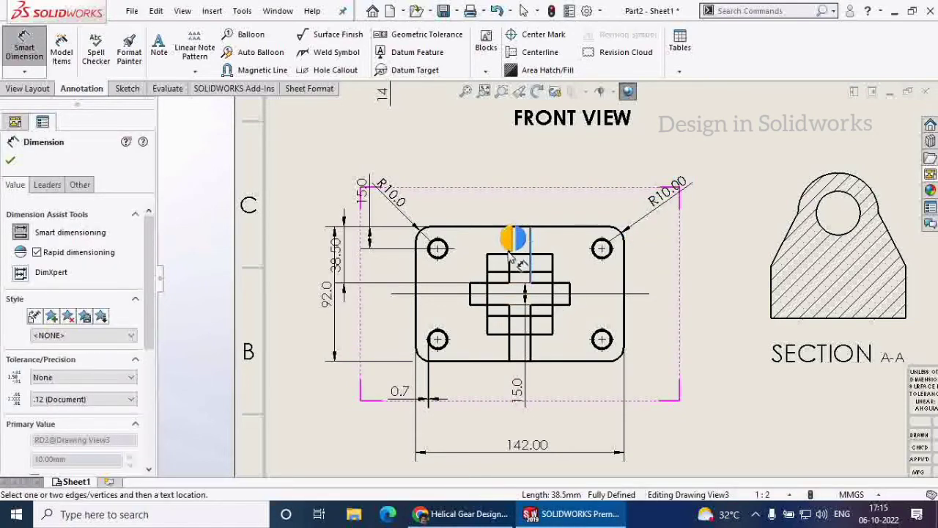
scroll(513, 241, "down", 2)
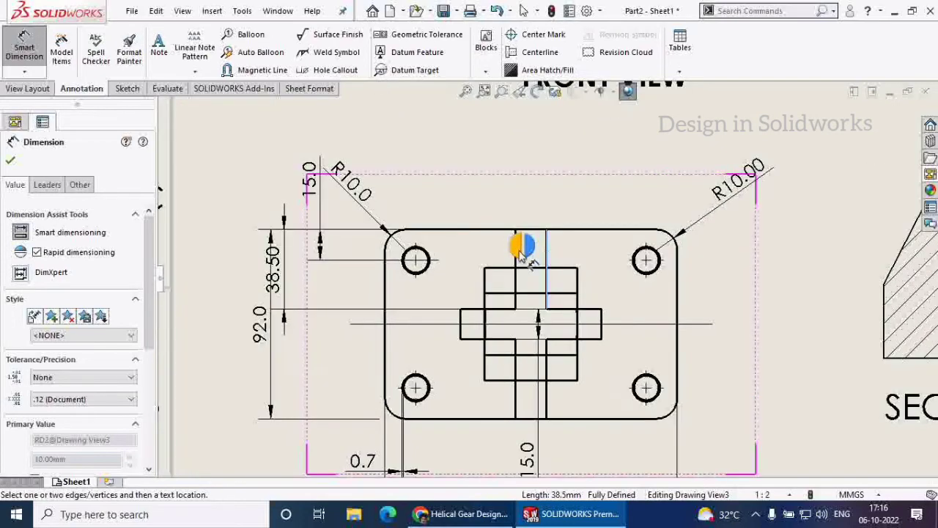
key("Escape")
left_click(516, 253)
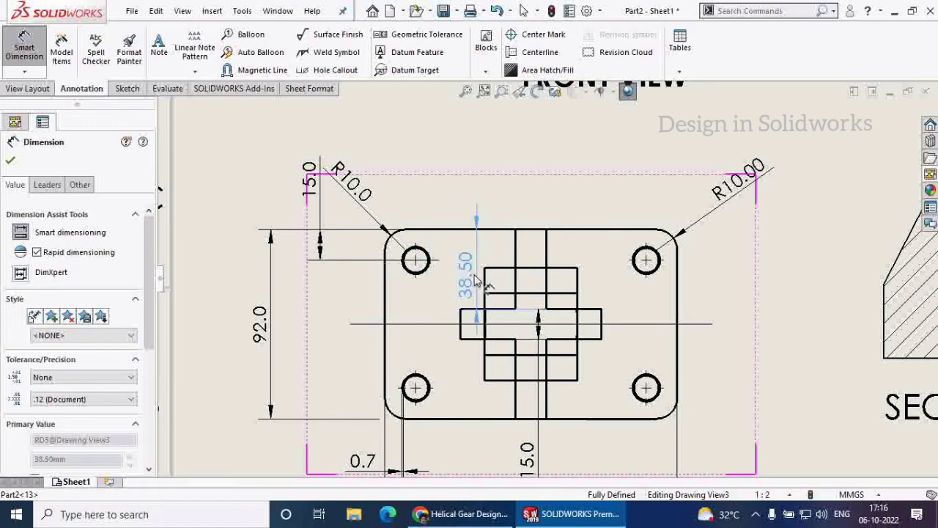
key("Escape")
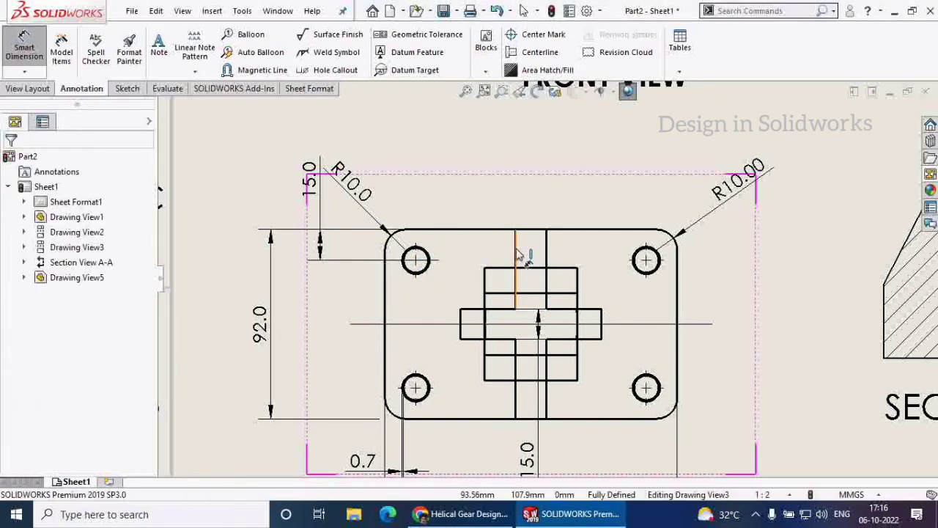
Dimension the width of the upper vertical rib in the bottom view and place the dimension above the plate.
left_click(517, 256)
left_click(549, 266)
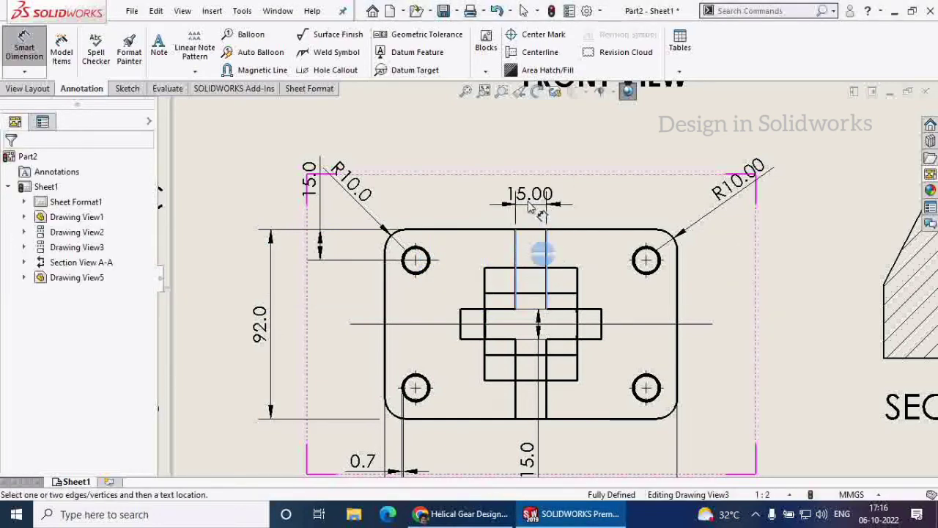
left_click(502, 177)
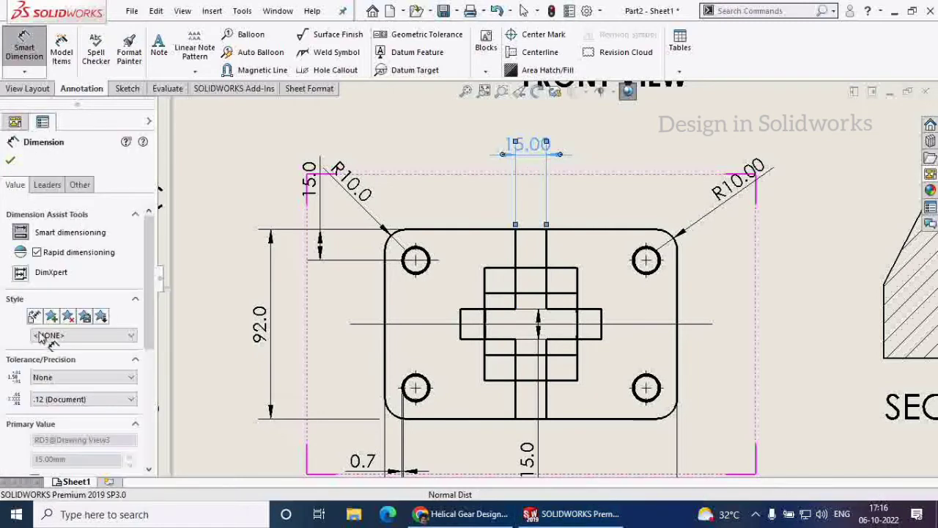
Assign the new rib width dimension above the bottom view to the FORMAT layer.
scroll(142, 373, "down", 3)
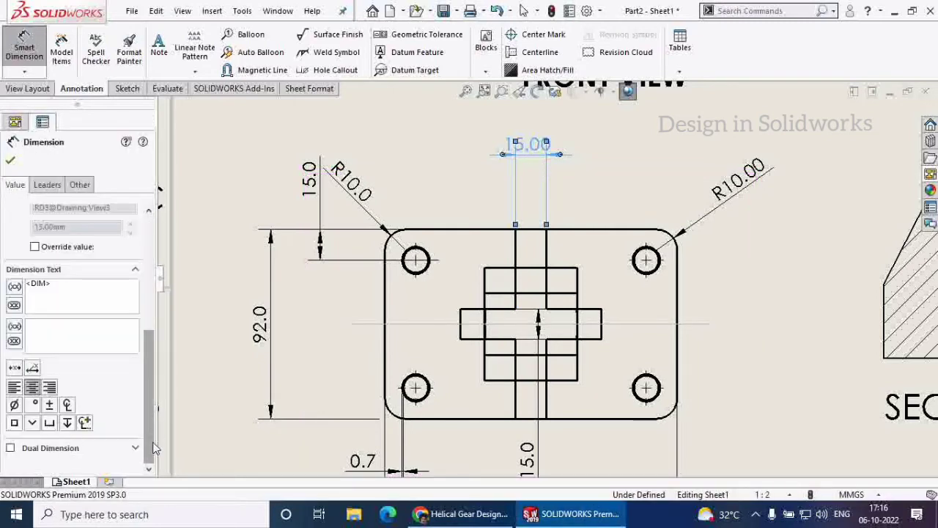
left_click(45, 189)
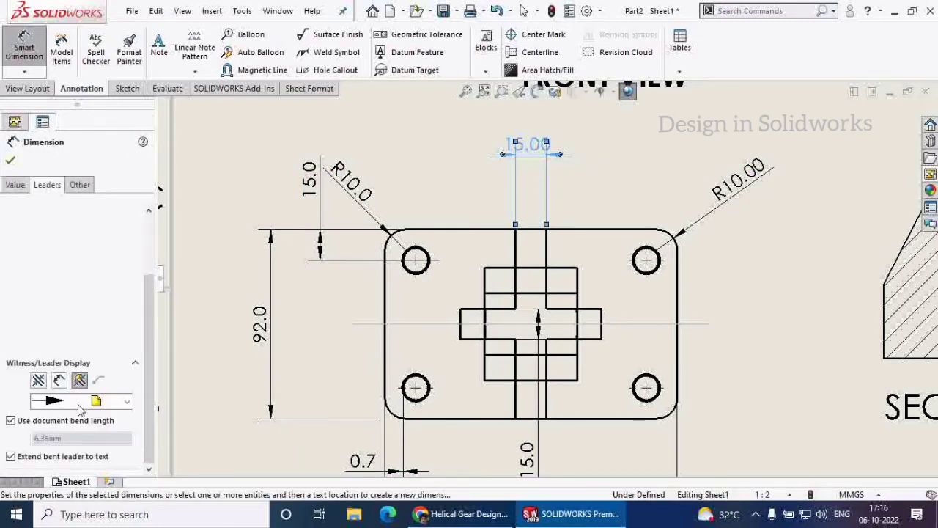
left_click(72, 187)
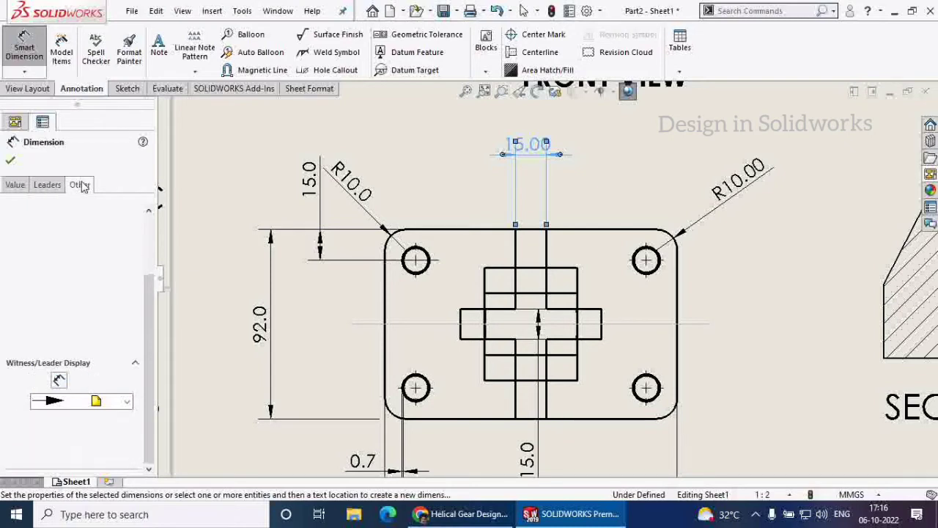
left_click(44, 364)
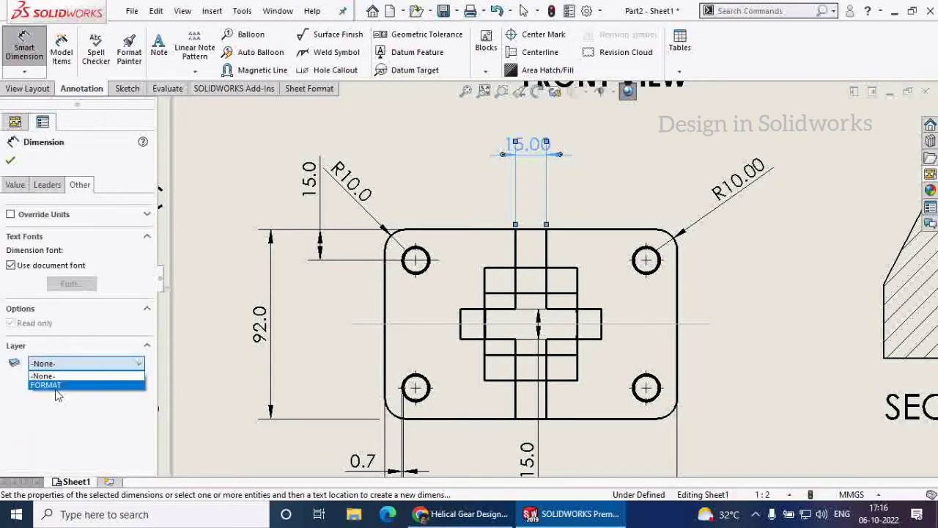
left_click(58, 375)
left_click(60, 364)
left_click(60, 378)
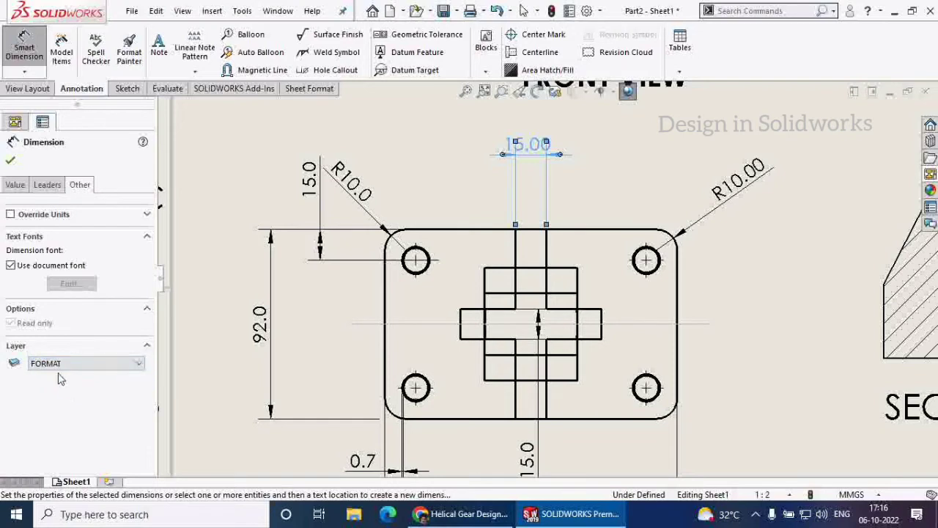
Set the precision of the rib width dimension above the bottom view to one decimal place (.1).
left_click(15, 187)
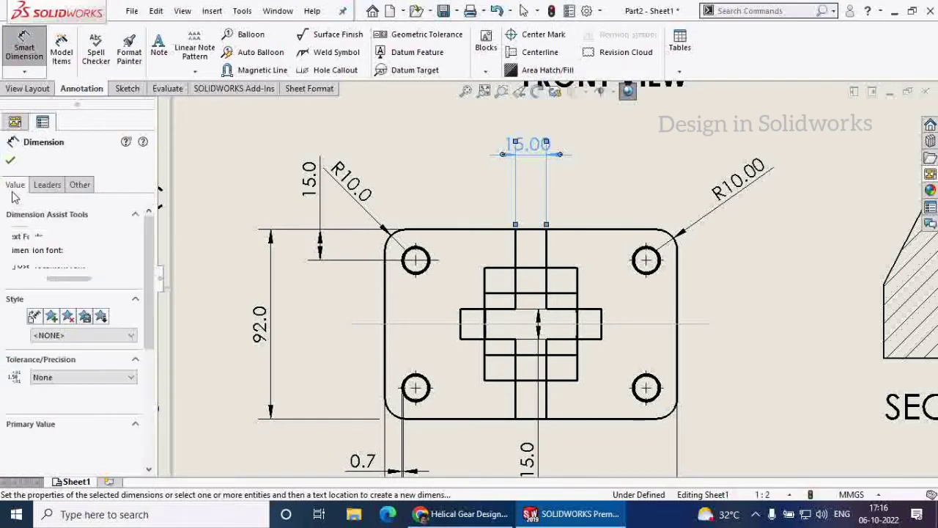
left_click(72, 399)
scroll(58, 439, "up", 2)
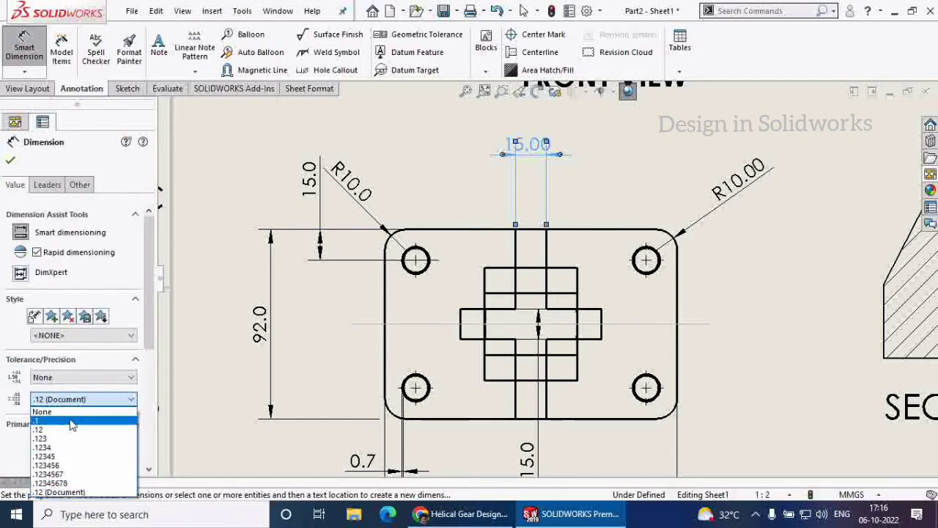
left_click(44, 424)
left_click(11, 161)
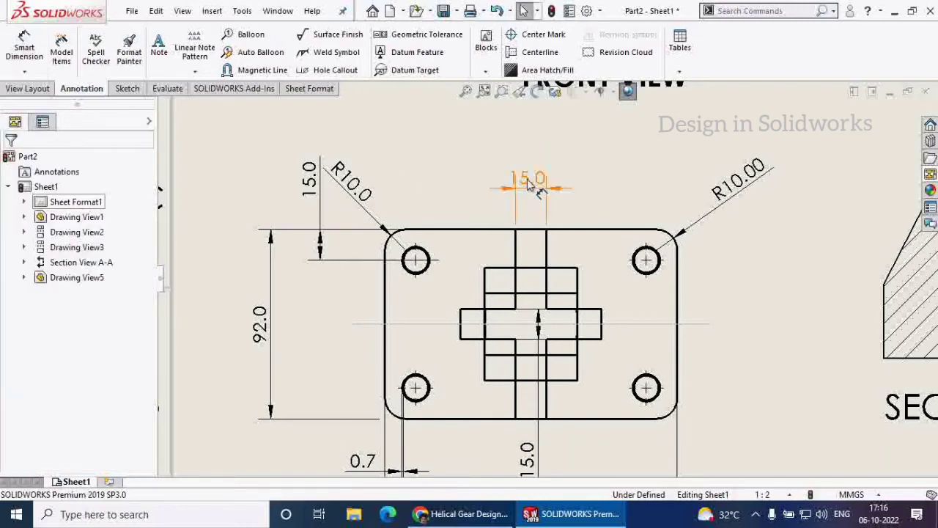
Flip the arrows of the rib width dimension above the bottom view to lie inside the extension lines.
scroll(548, 192, "down", 1)
left_click(548, 192)
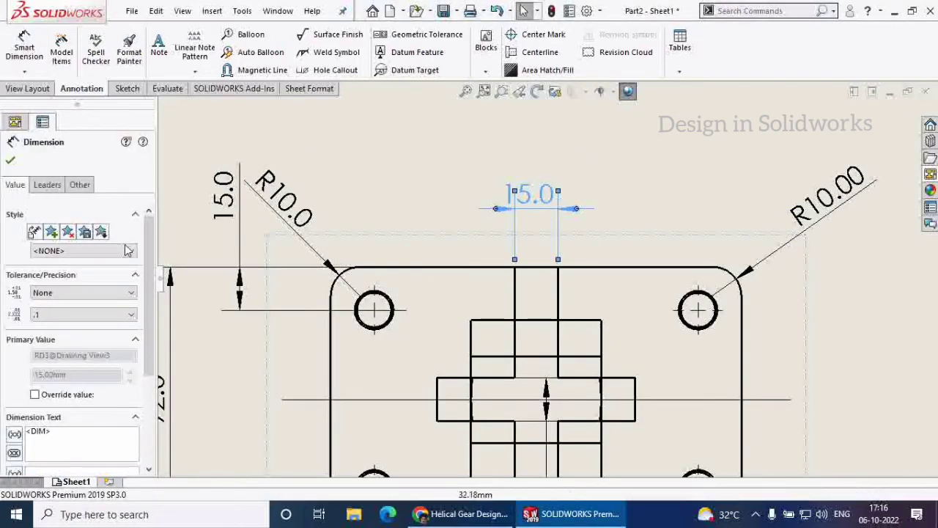
left_click(10, 163)
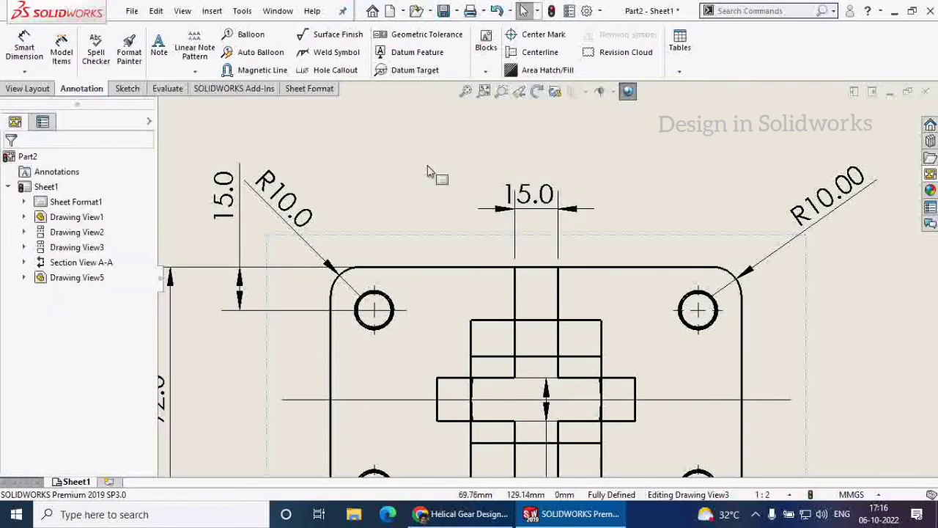
left_click(498, 211)
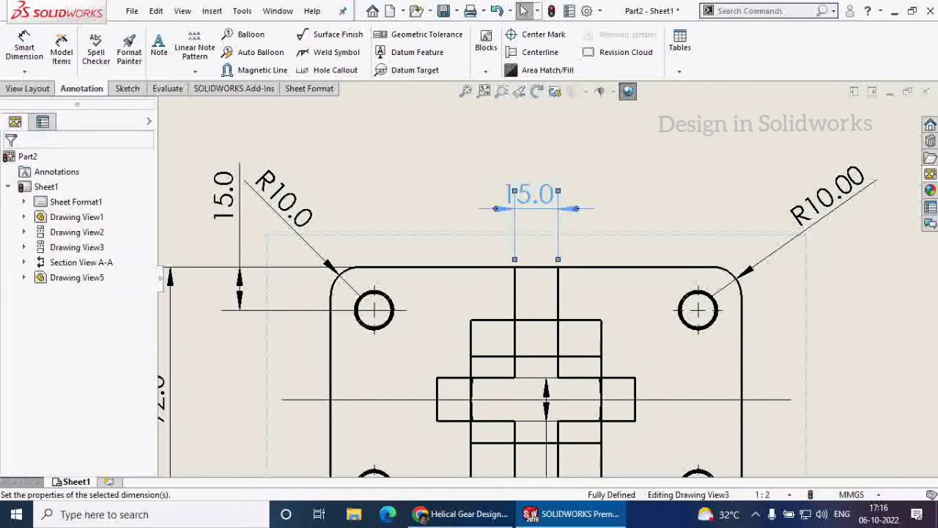
left_click(576, 208)
left_click(10, 162)
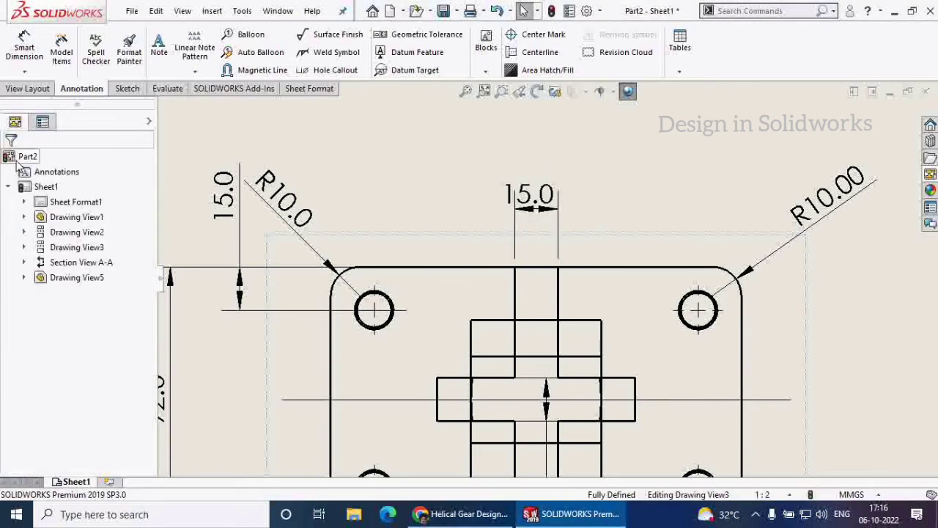
Set the document's dimension arrow size to 1.3 mm height and 3.5 mm length.
left_click(586, 11)
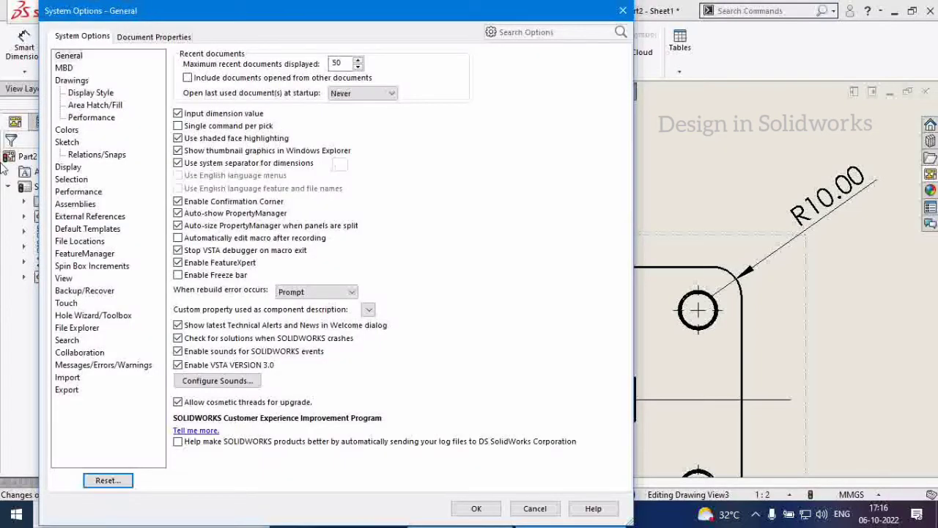
left_click(164, 36)
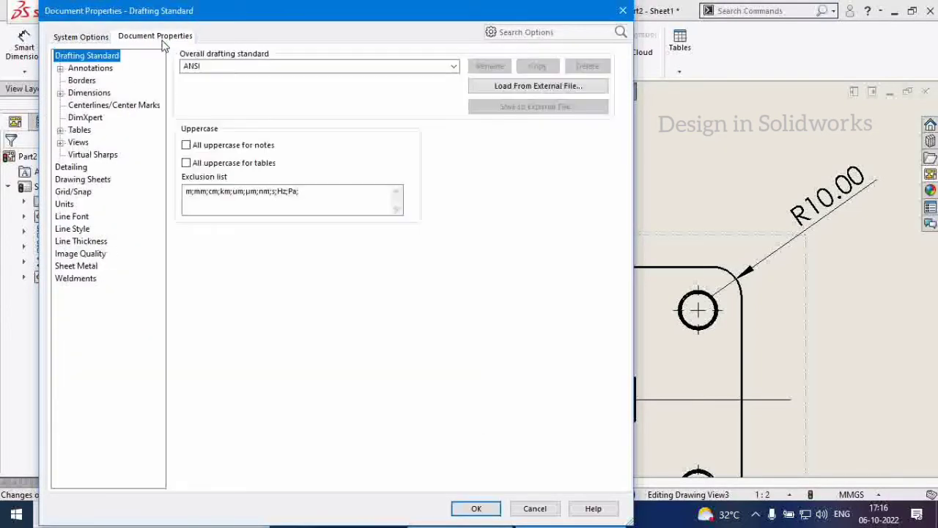
left_click(84, 93)
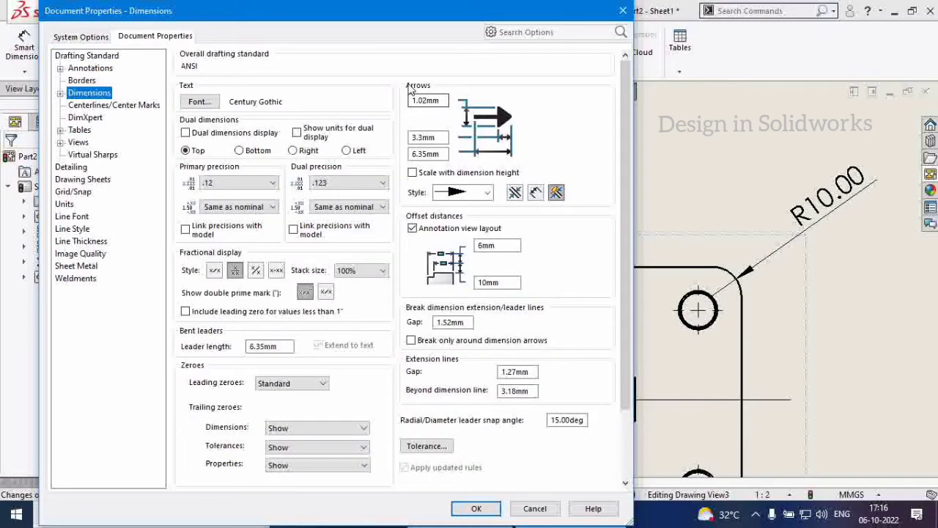
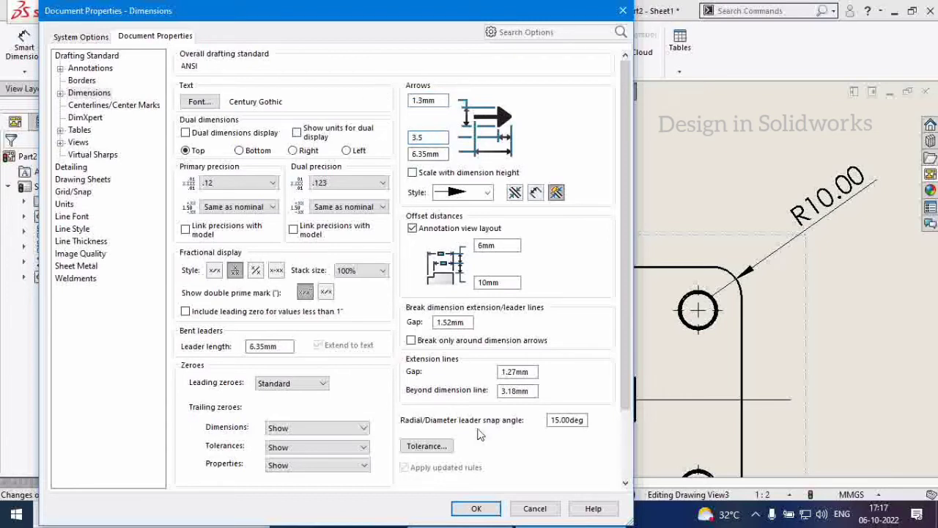
left_click(476, 510)
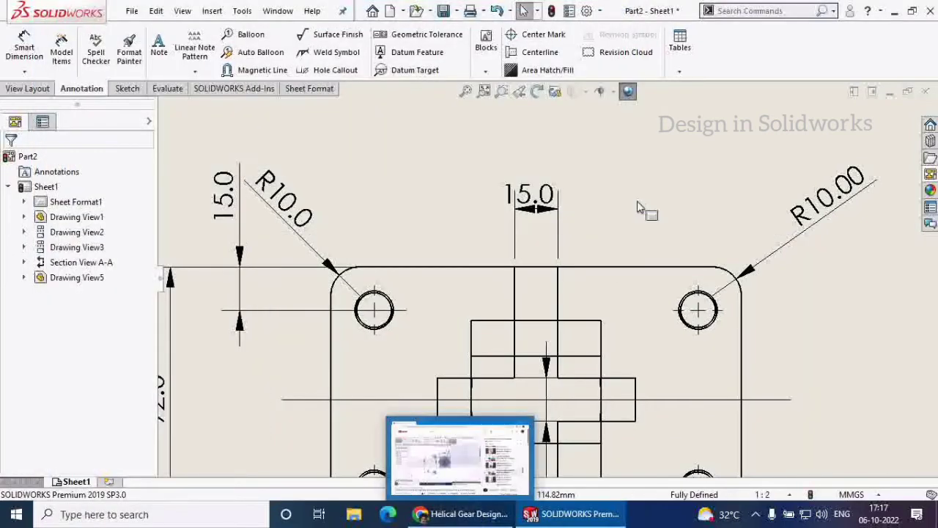
scroll(560, 220, "up", 5)
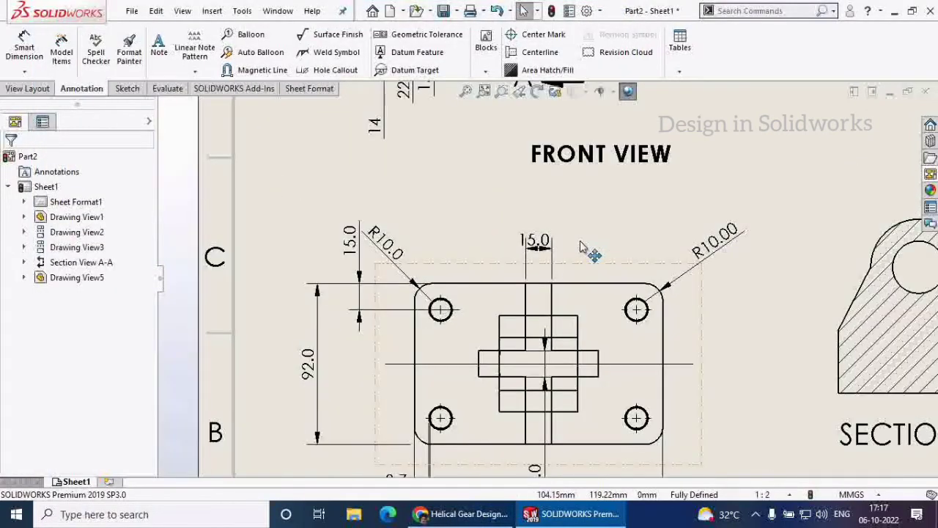
scroll(579, 246, "up", 5)
scroll(612, 128, "down", 4)
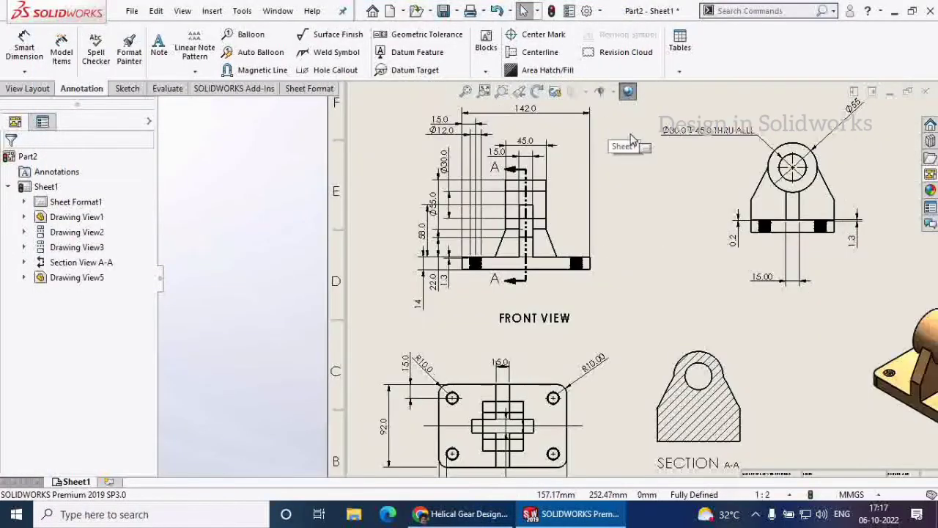
scroll(813, 139, "down", 2)
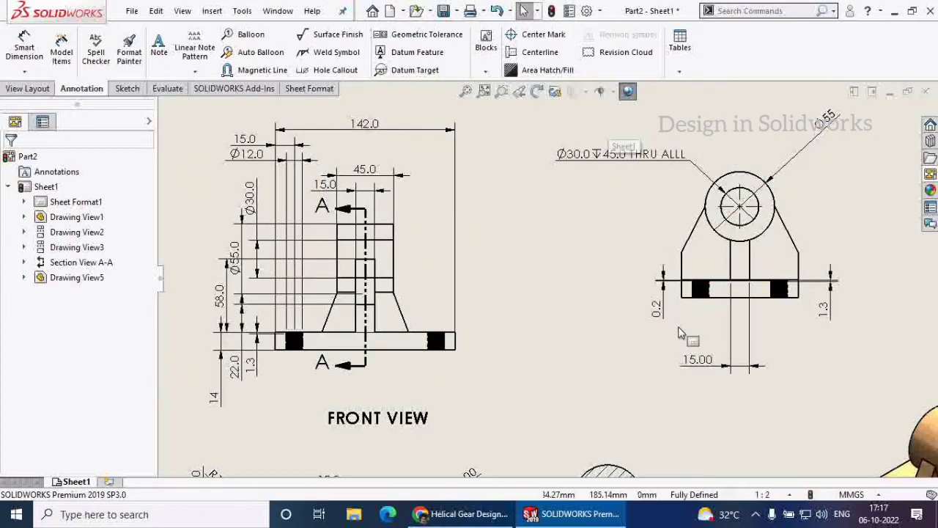
Dimension the base plate's thickness beside the right end of the front view.
scroll(479, 342, "up", 2)
scroll(524, 317, "down", 3)
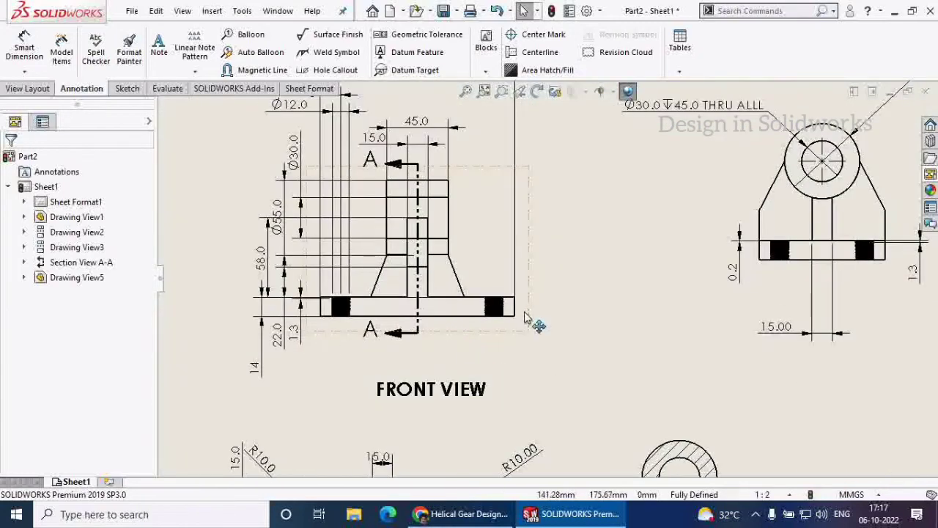
scroll(526, 318, "down", 2)
scroll(519, 282, "down", 2)
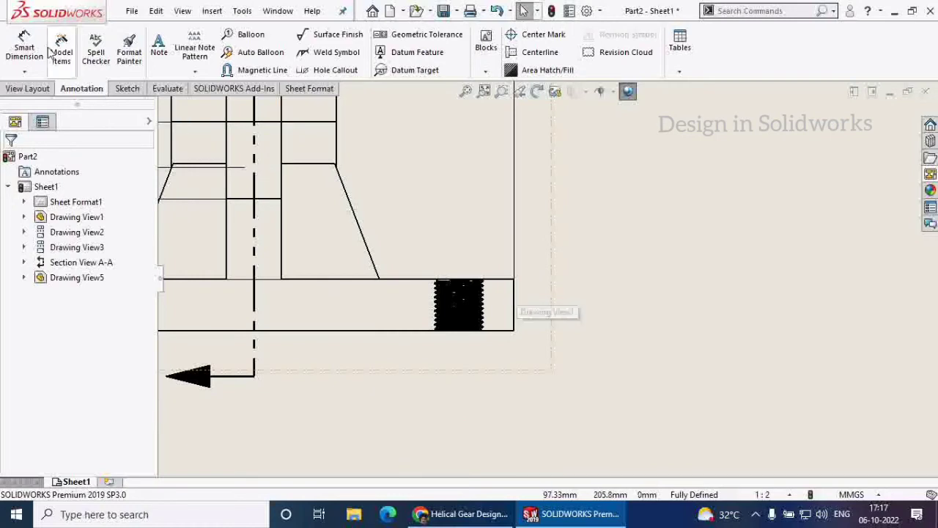
left_click(24, 48)
left_click(419, 280)
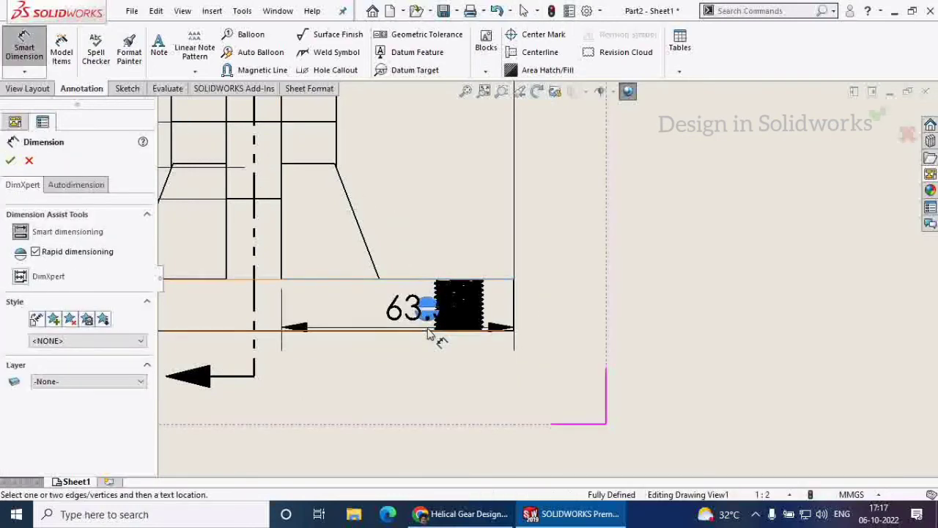
left_click(430, 331)
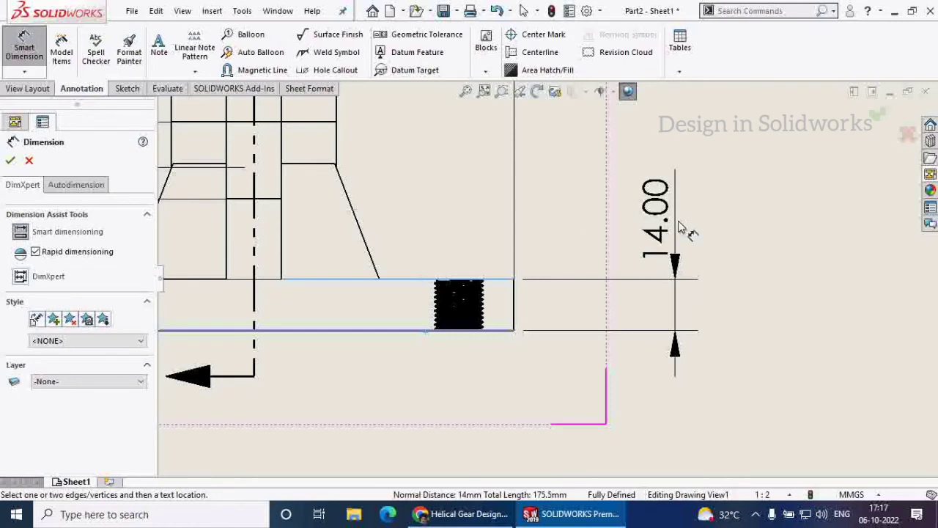
left_click(678, 228)
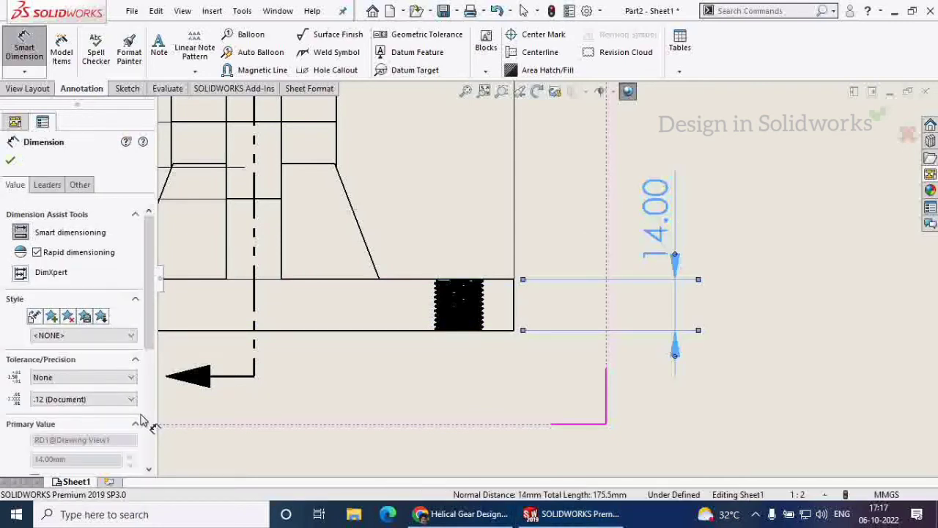
scroll(145, 400, "down", 5)
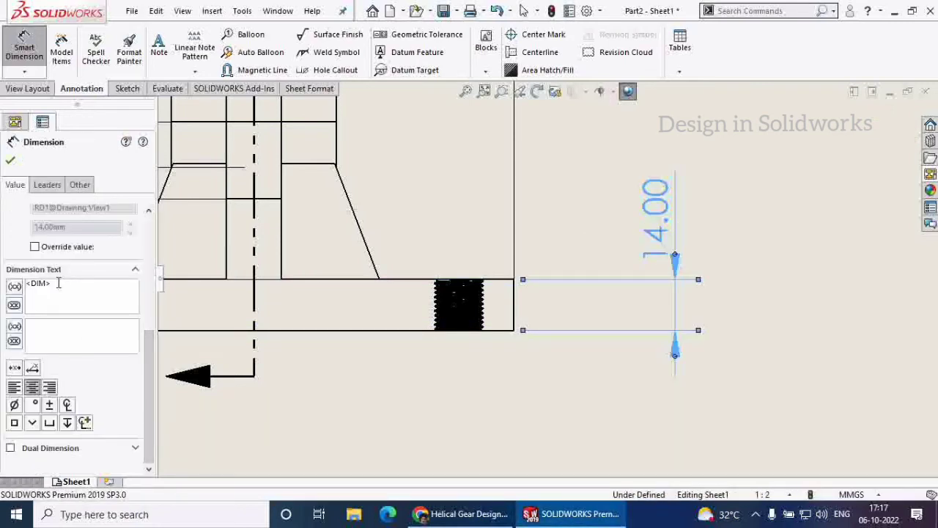
left_click(55, 185)
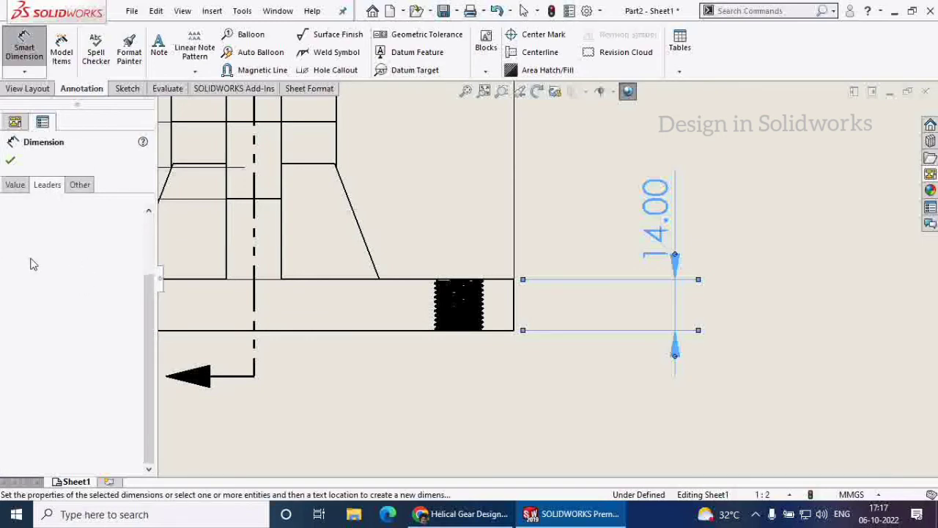
left_click(11, 160)
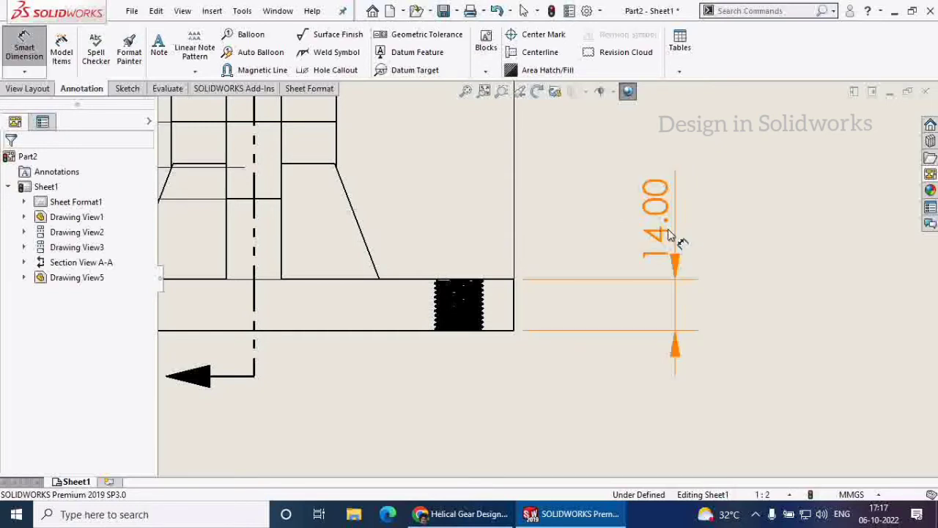
key("Escape")
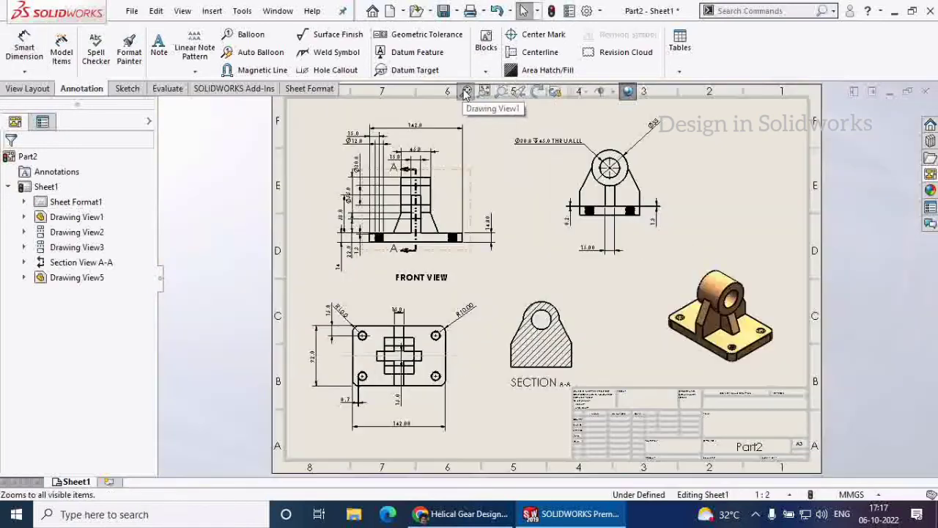
Open the sheet format of Sheet1 for editing.
left_click(465, 91)
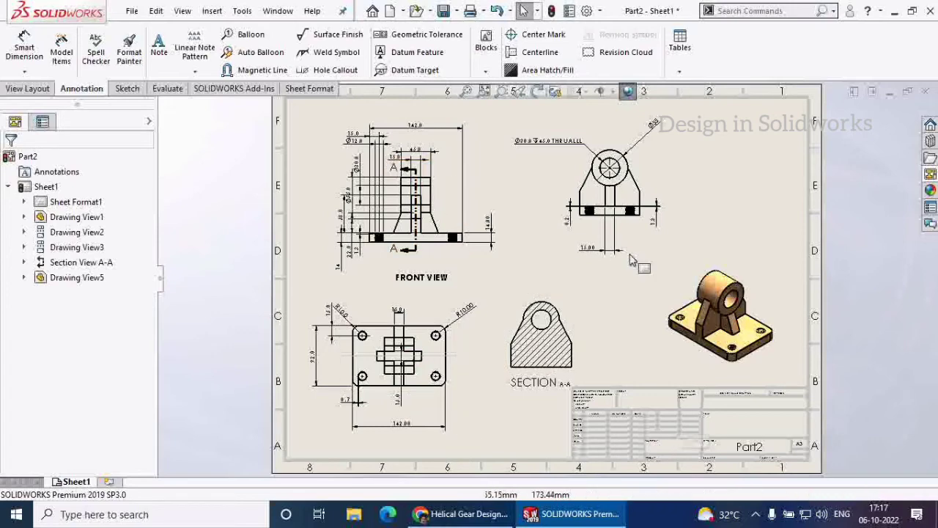
left_click(690, 423)
right_click(691, 423)
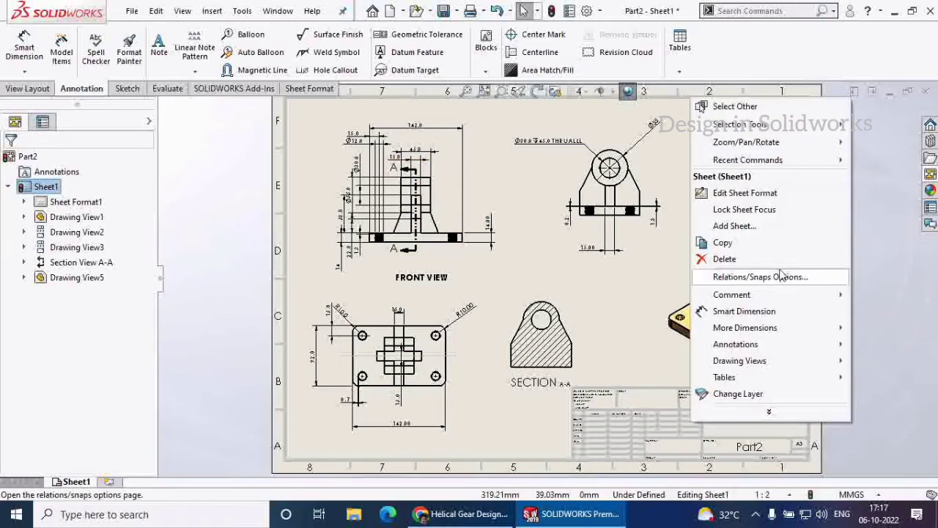
left_click(755, 194)
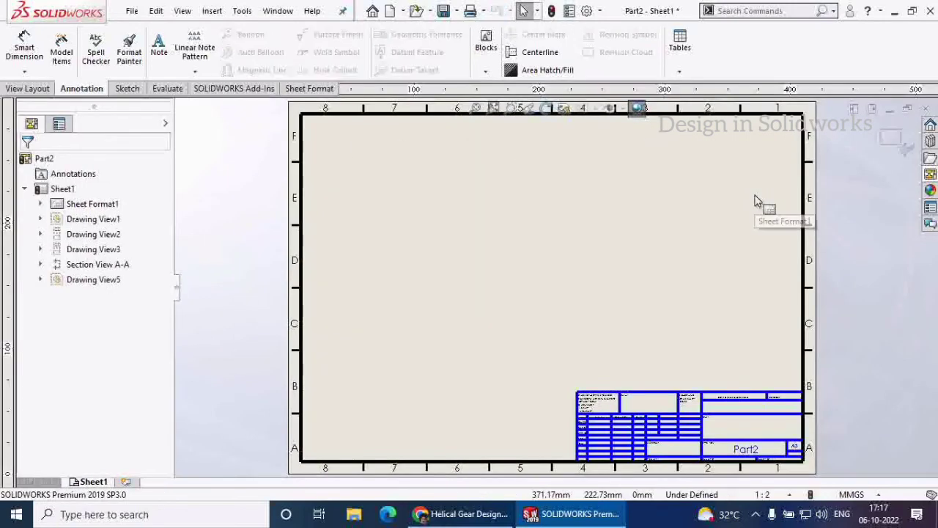
Fill in the empty title note of the title block with PART DRAWING.
scroll(716, 433, "down", 6)
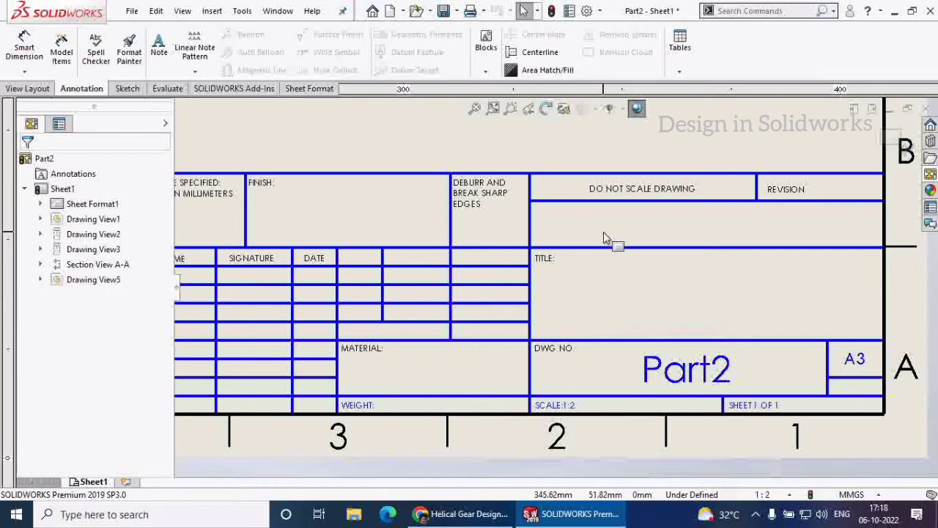
scroll(372, 253, "up", 3)
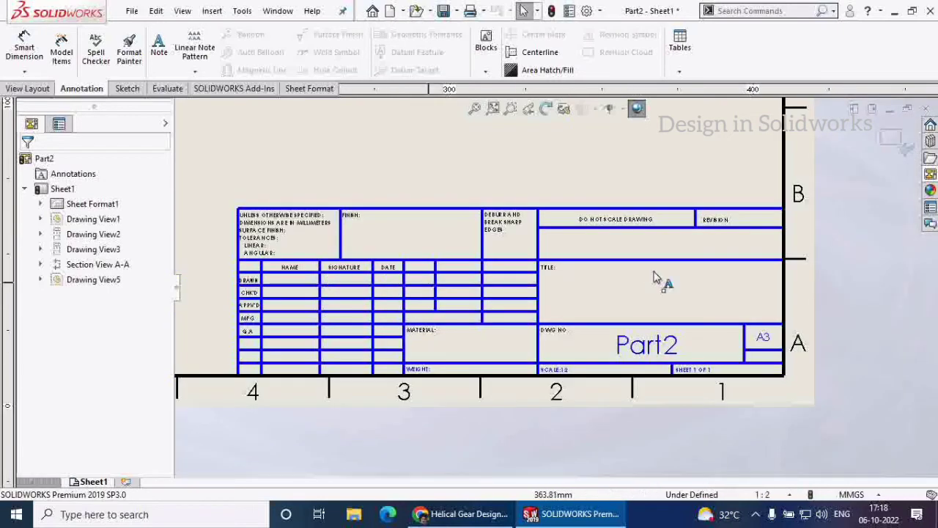
scroll(630, 298, "down", 2)
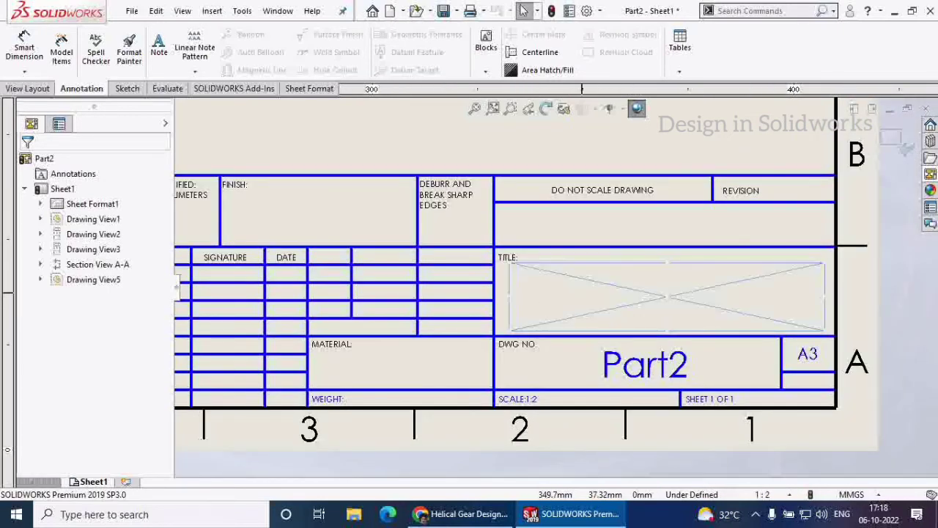
double_click(631, 293)
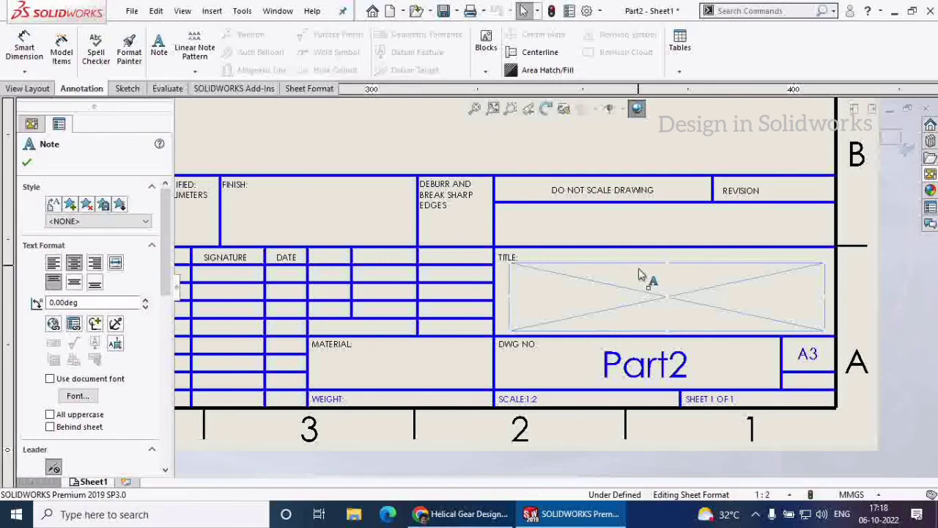
double_click(612, 300)
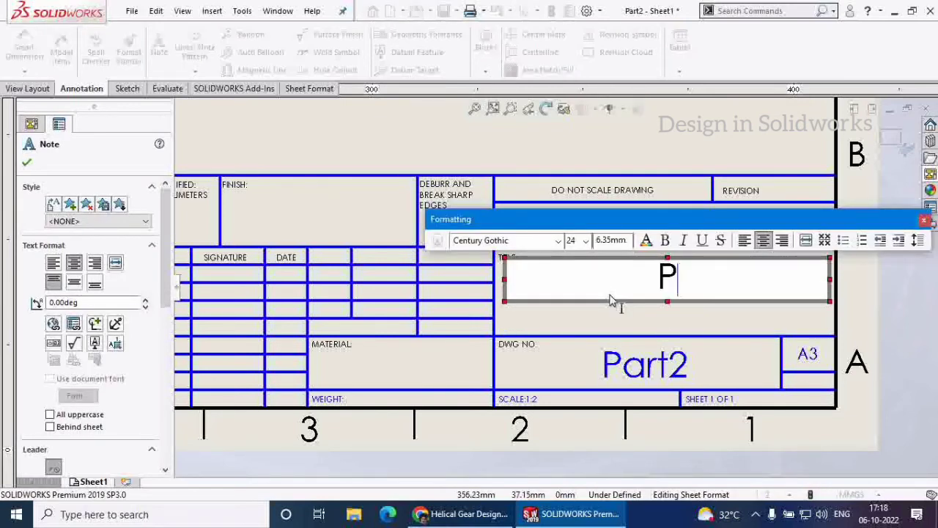
type("PART")
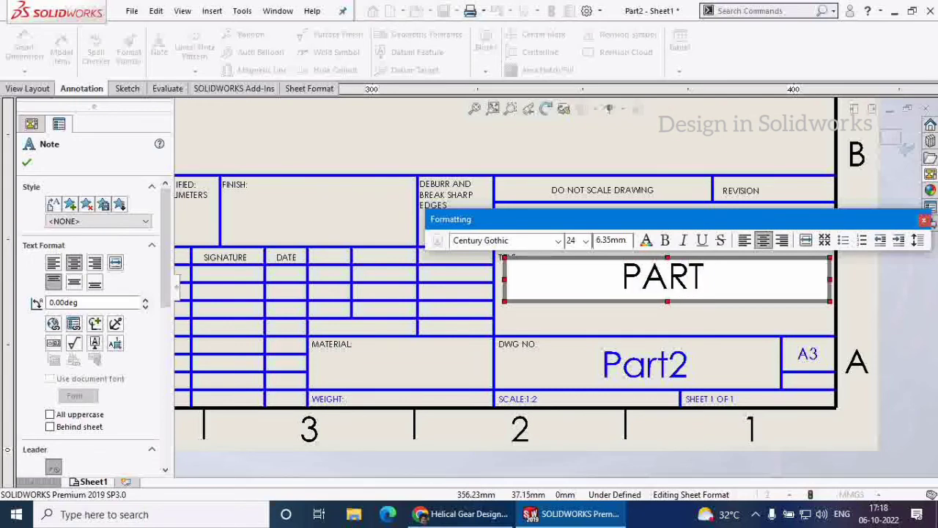
type(" DRAWINF")
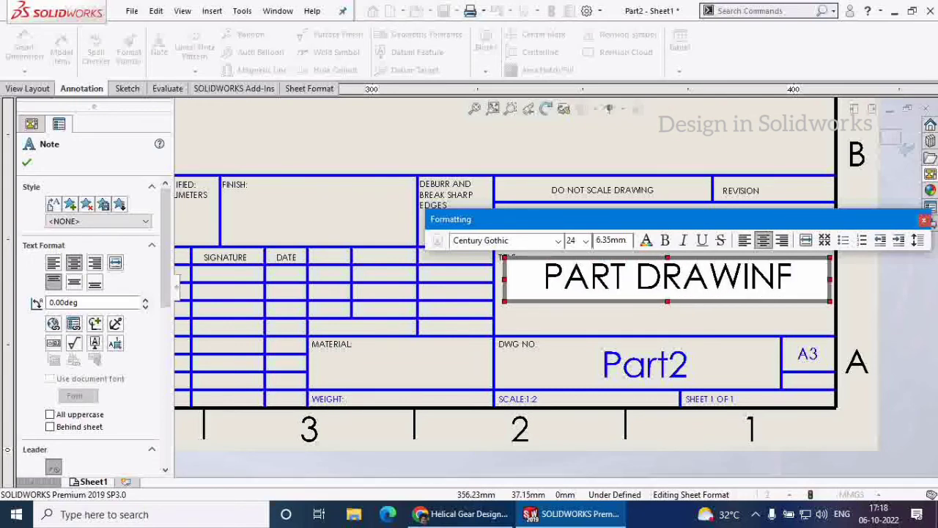
key("BackSpace")
type("G")
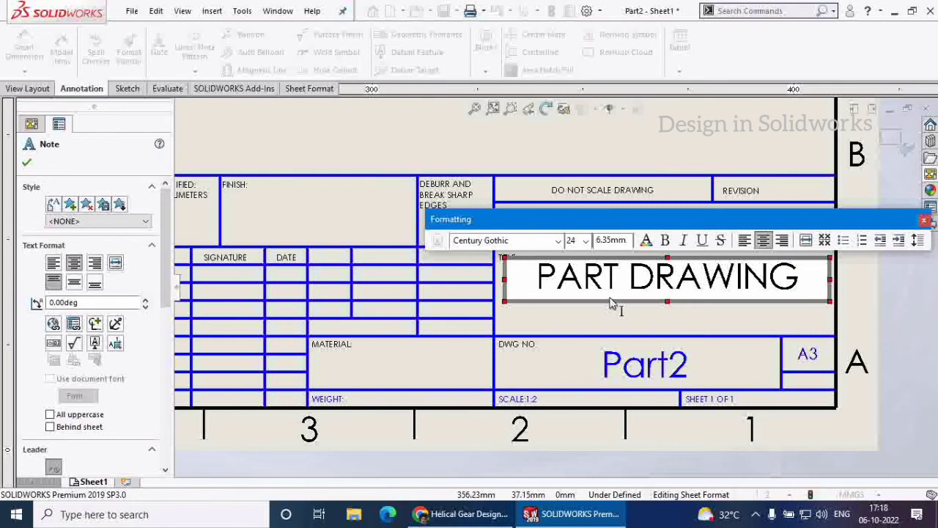
left_click(575, 322)
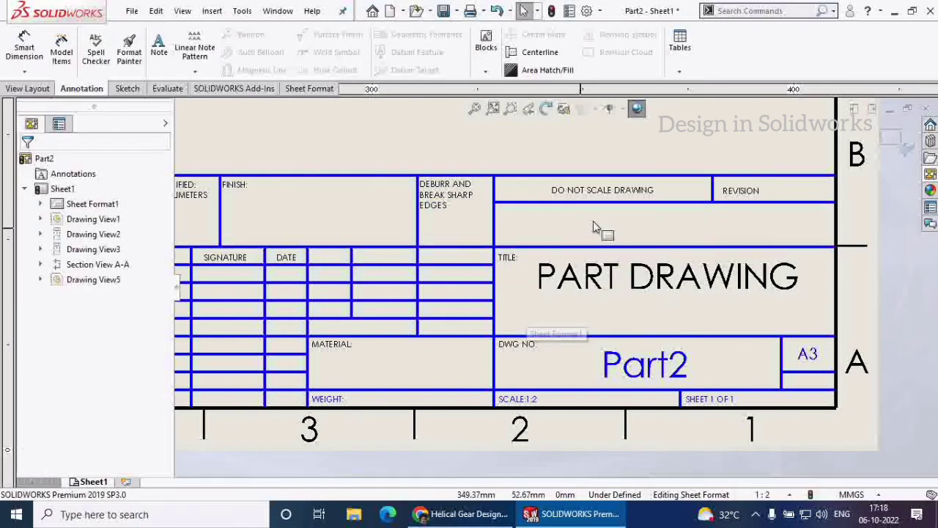
Sketch two concentric circles in the empty title block cell below DO NOT SCALE DRAWING for the projection symbol.
left_click(126, 89)
left_click(85, 34)
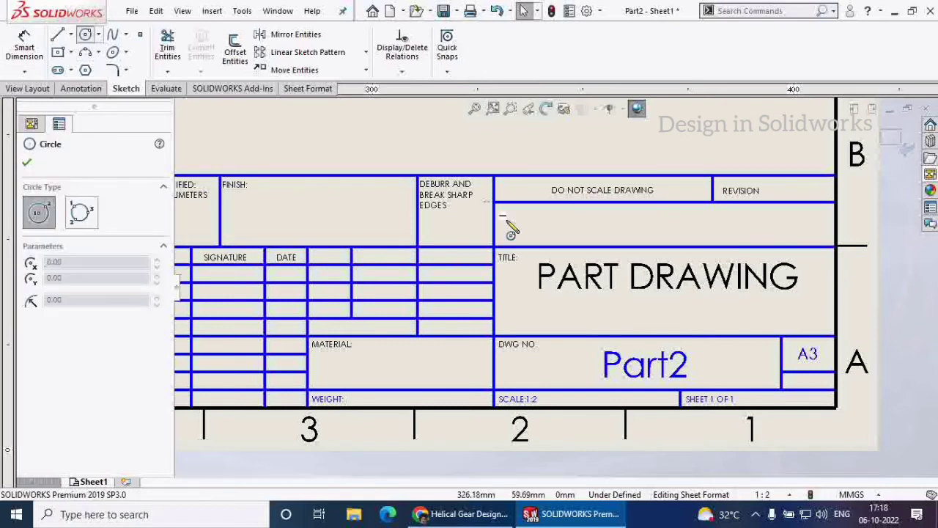
left_click(554, 227)
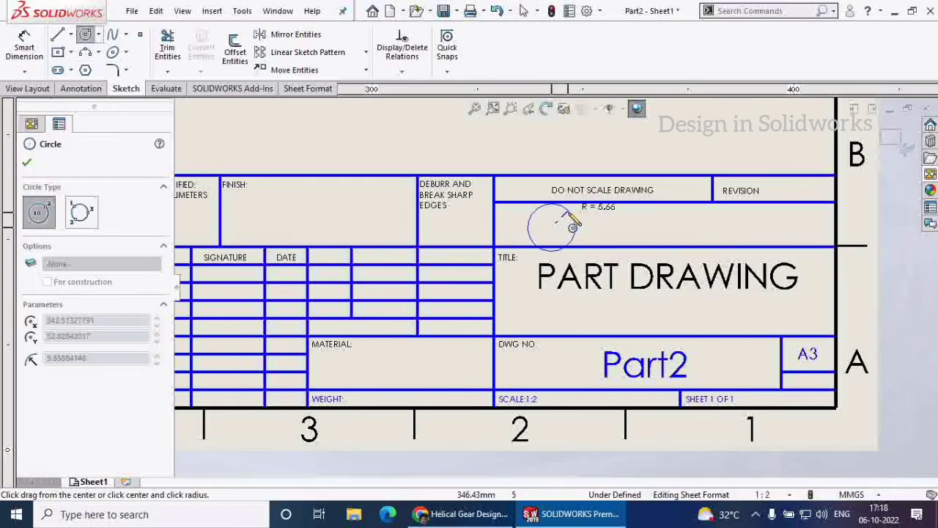
left_click(568, 228)
left_click(552, 227)
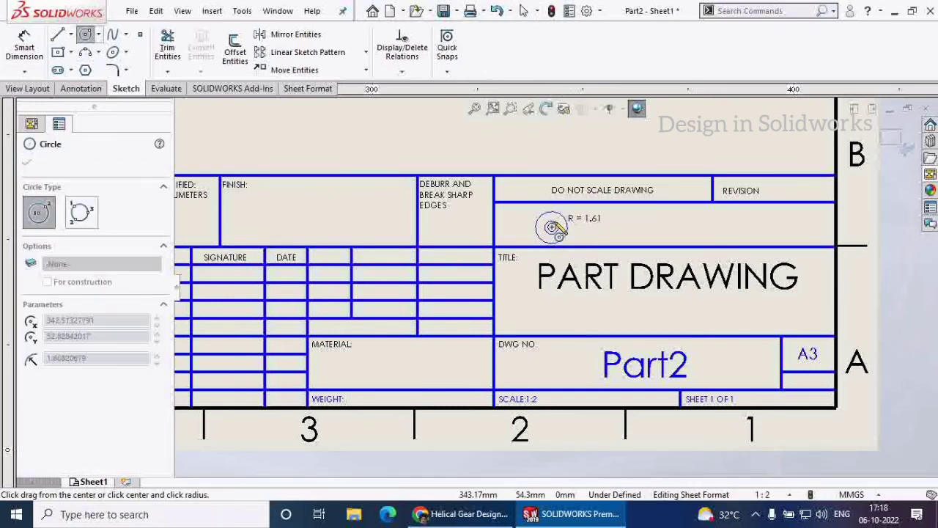
left_click(561, 230)
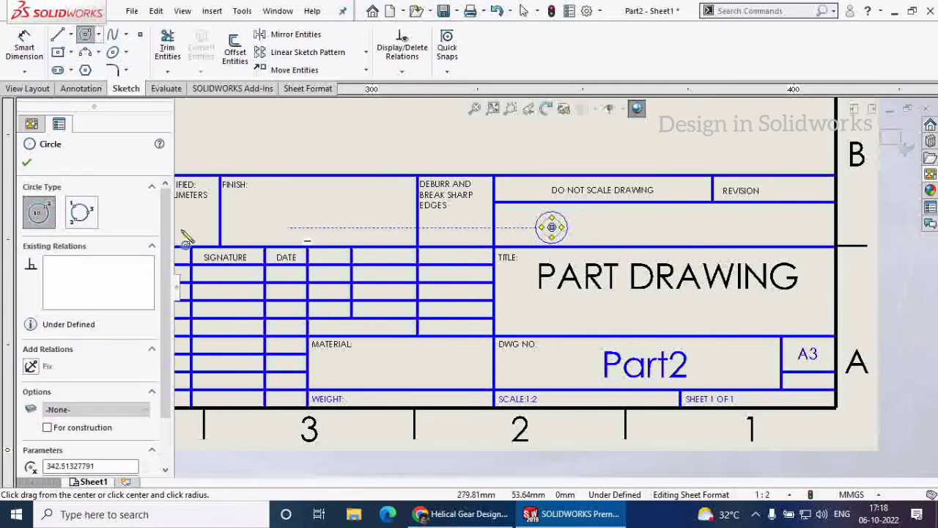
left_click(27, 163)
key("Escape")
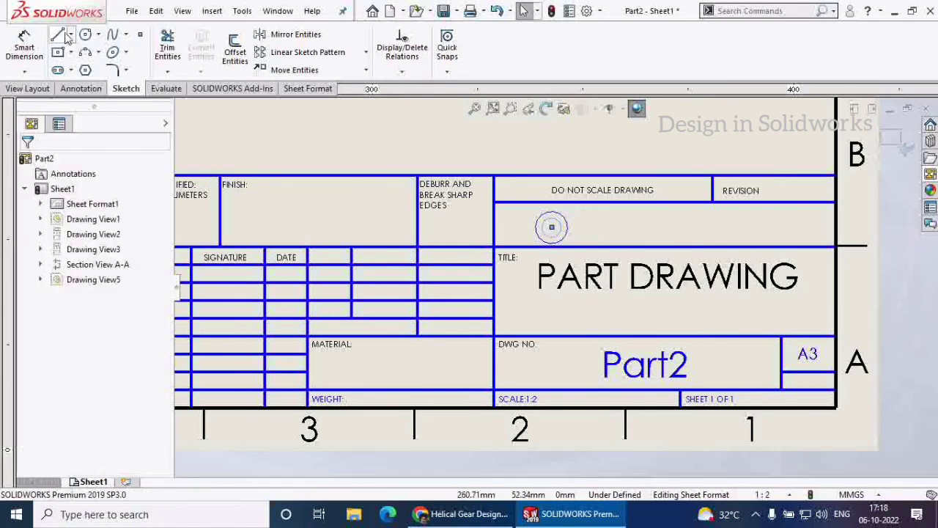
Sketch a closed four-sided cone outline right of the concentric circles, with its shorter vertical edge facing them.
key("l")
scroll(582, 245, "down", 3)
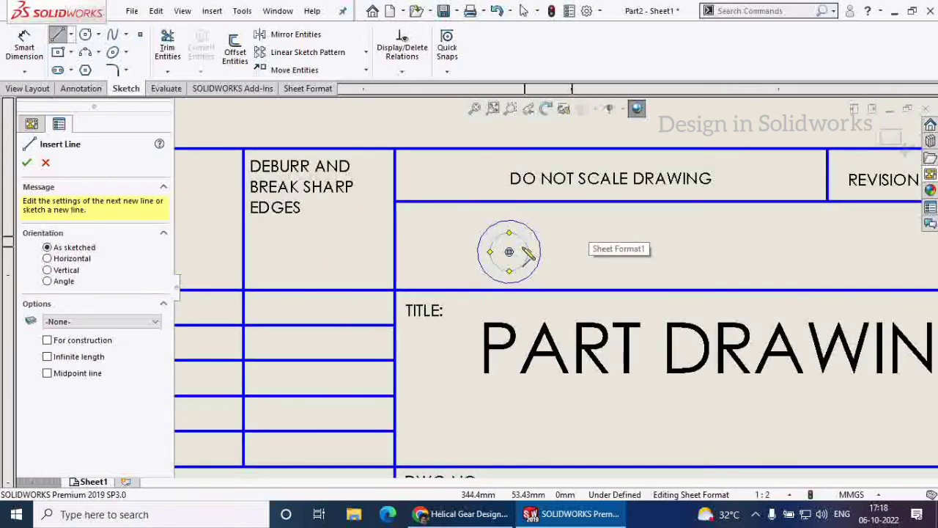
left_click(570, 233)
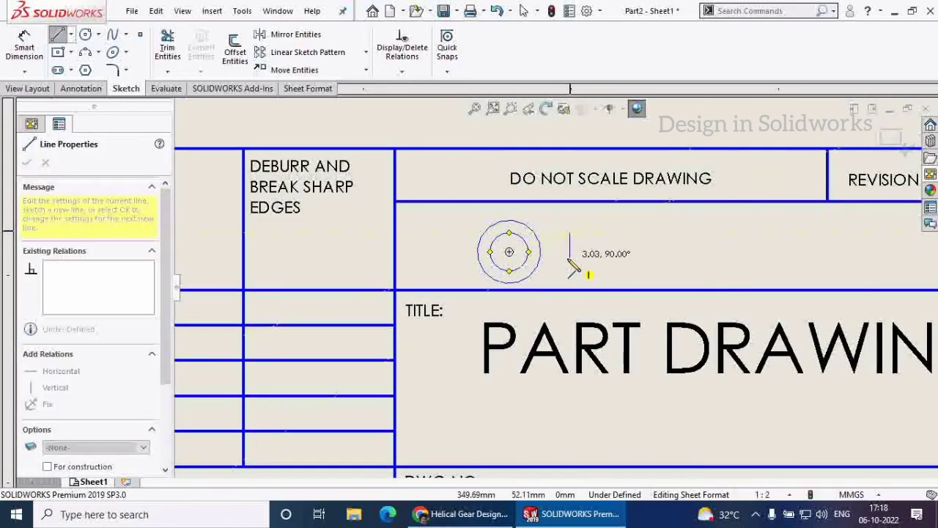
left_click(569, 271)
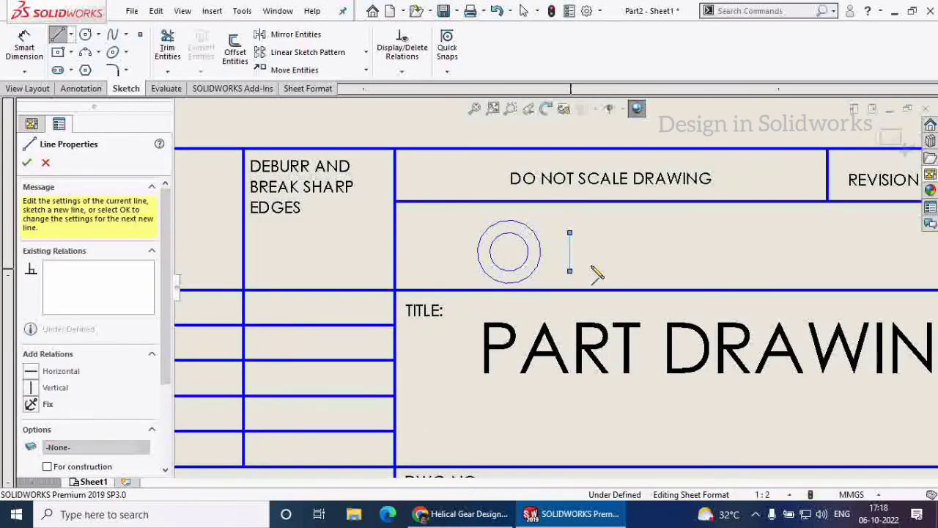
left_click(638, 281)
left_click(638, 209)
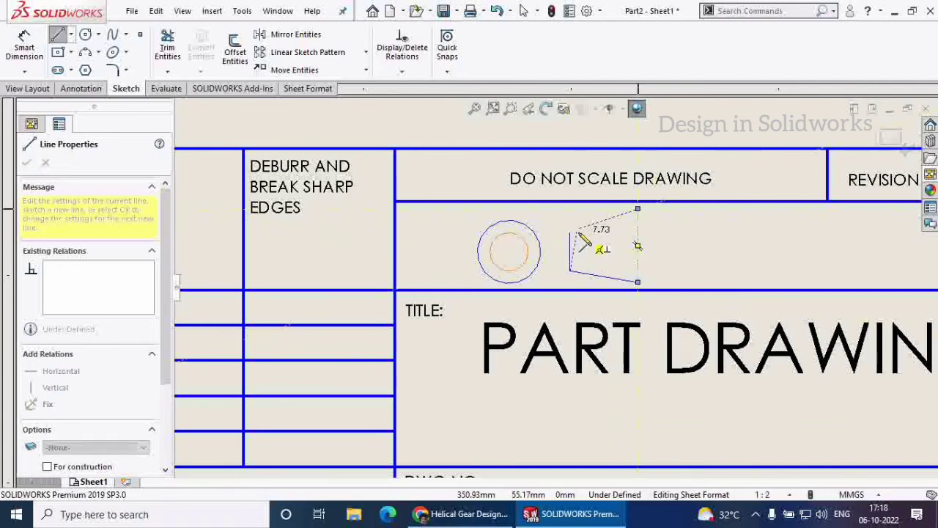
left_click(569, 233)
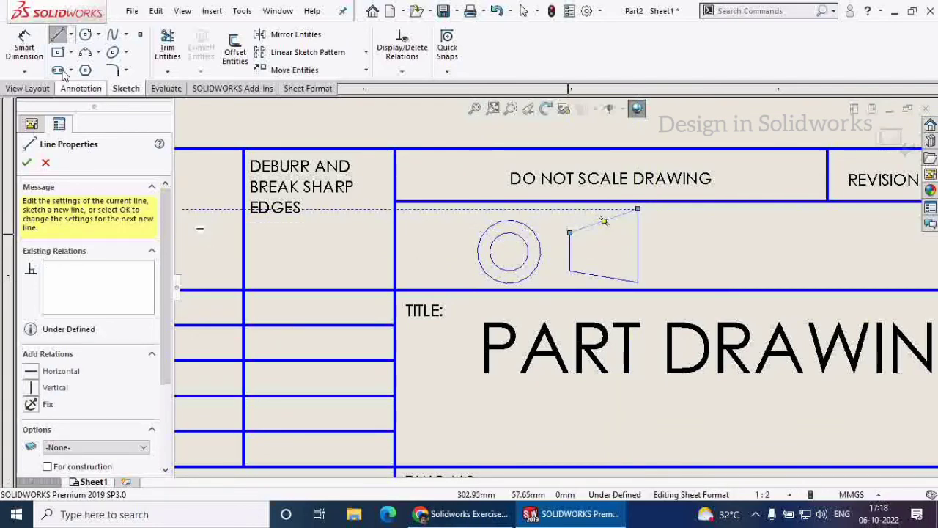
Draw a horizontal line about 24 mm long through the circles' centre and the cone outline, and select it.
left_click(452, 251)
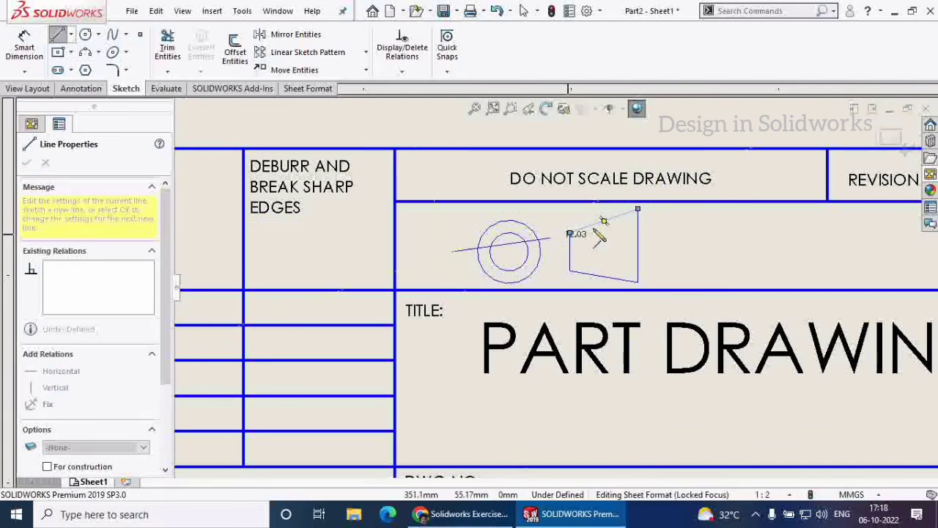
left_click(655, 251)
right_click(659, 254)
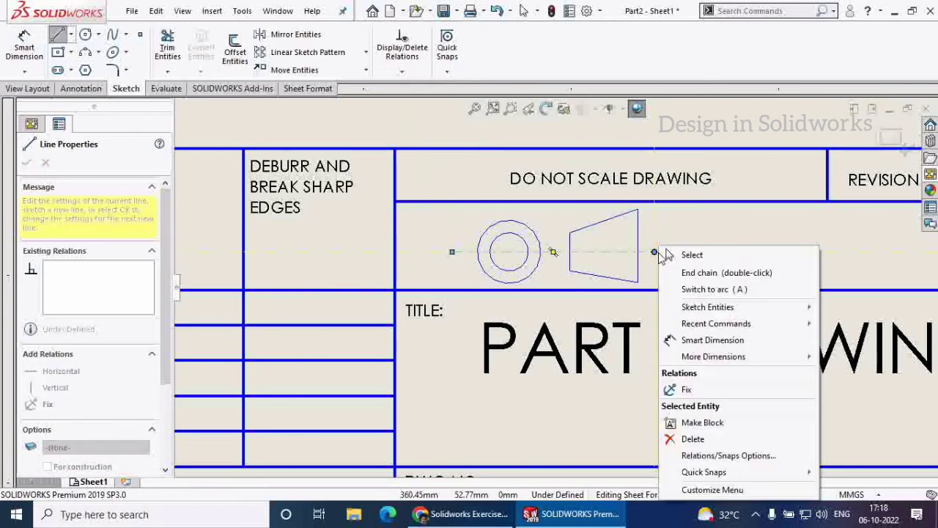
left_click(680, 254)
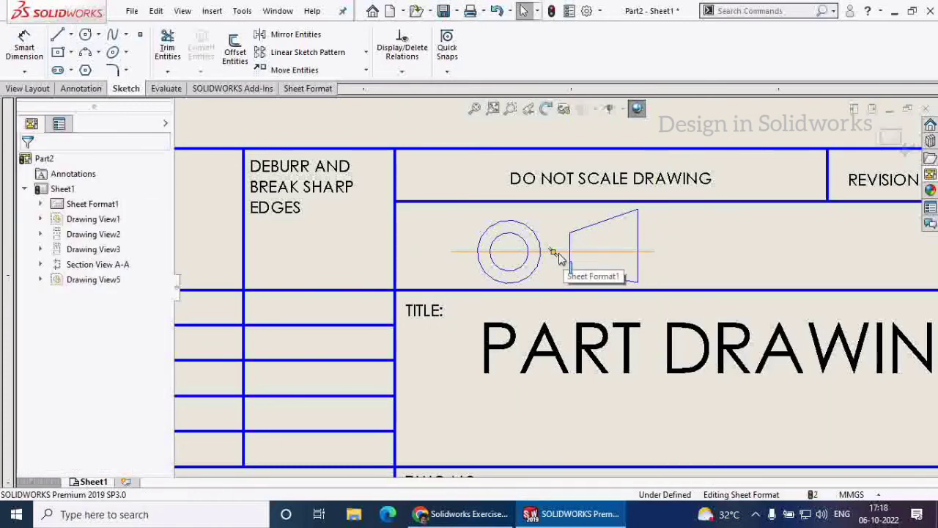
left_click(556, 253)
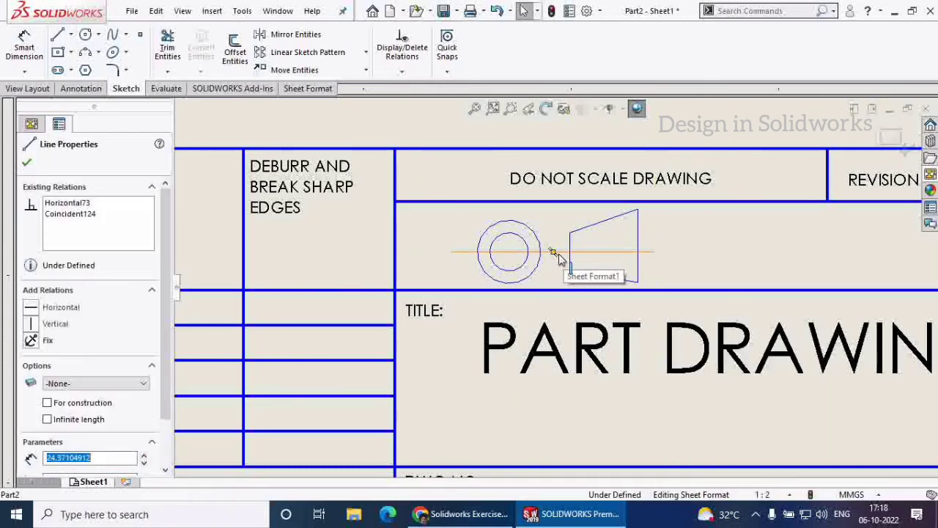
Make the selected horizontal line through the projection symbol construction geometry and assign it to the FORMAT layer.
left_click(47, 402)
left_click(95, 382)
left_click(62, 400)
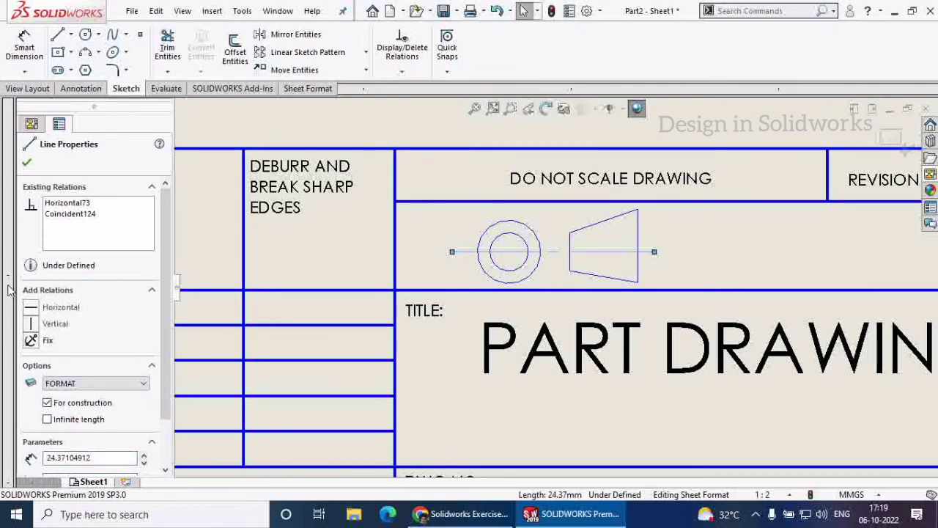
left_click(27, 164)
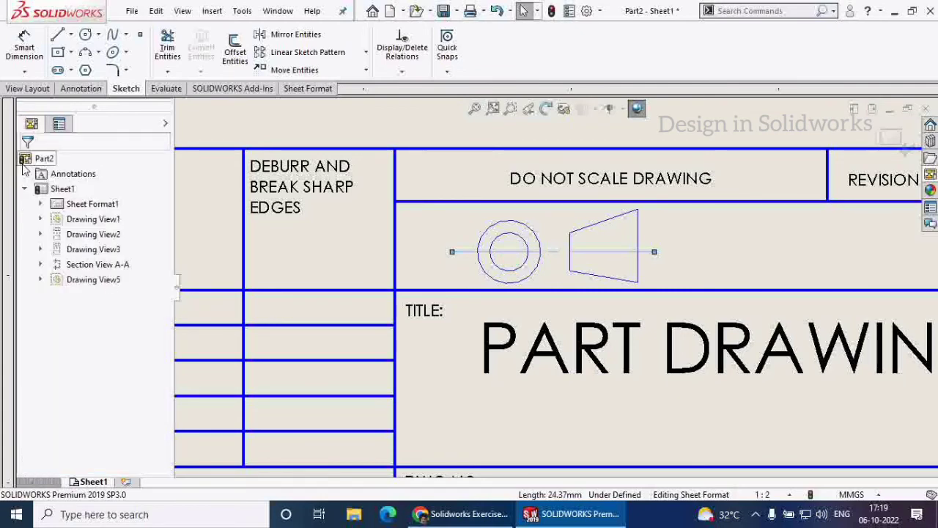
Select the projection symbol's circles and cone lines together and assign them to the FORMAT layer.
mouse_move(683, 282)
left_mouse_down()
mouse_move(570, 264)
mouse_move(435, 220)
left_mouse_up()
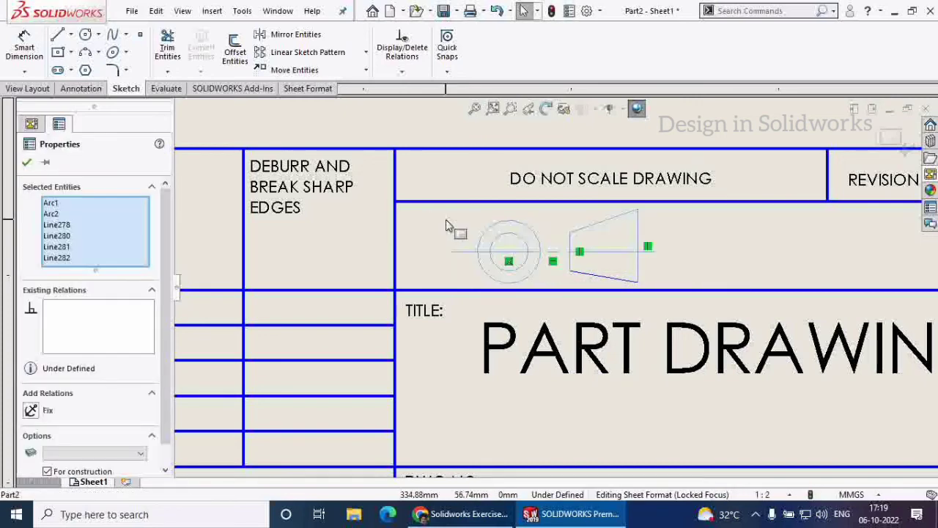
left_click(73, 454)
left_click(80, 475)
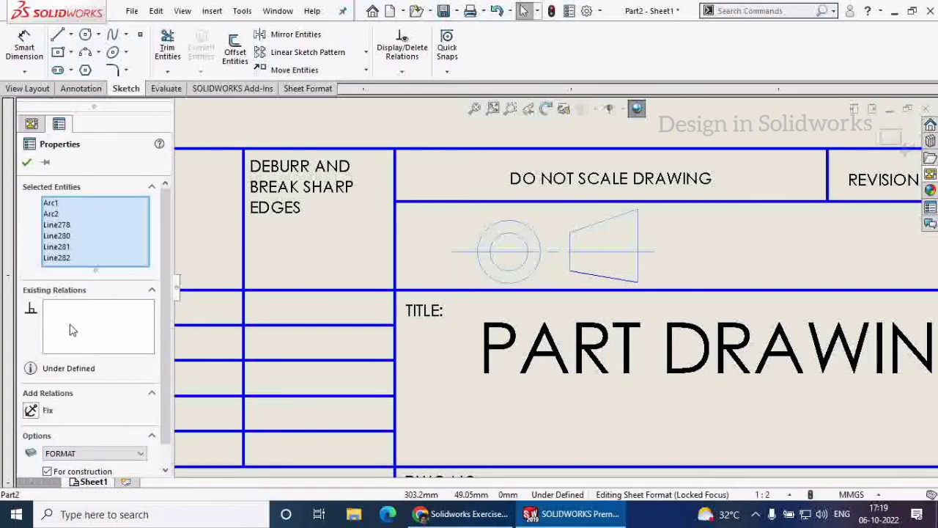
left_click(26, 163)
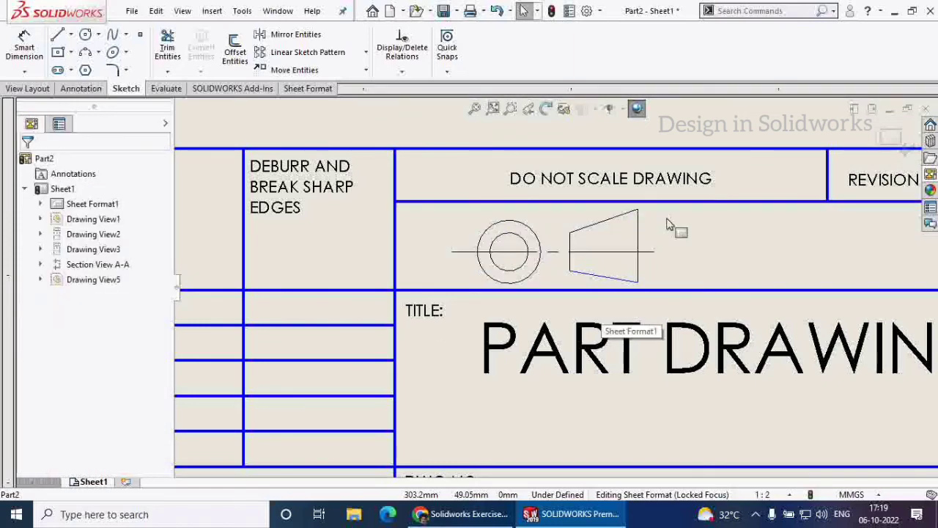
Leave sheet format editing and return to the drawing sheet.
scroll(641, 258, "up", 2)
left_click(889, 137)
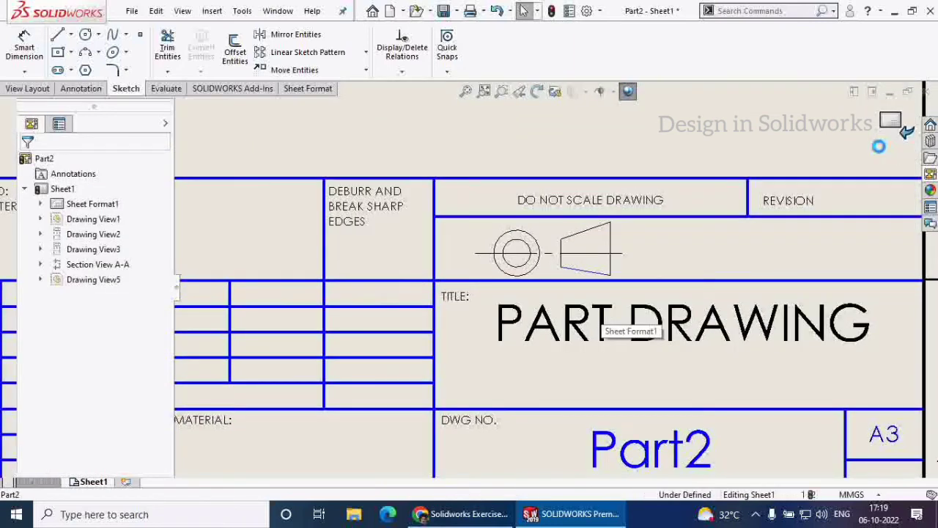
scroll(590, 245, "up", 5)
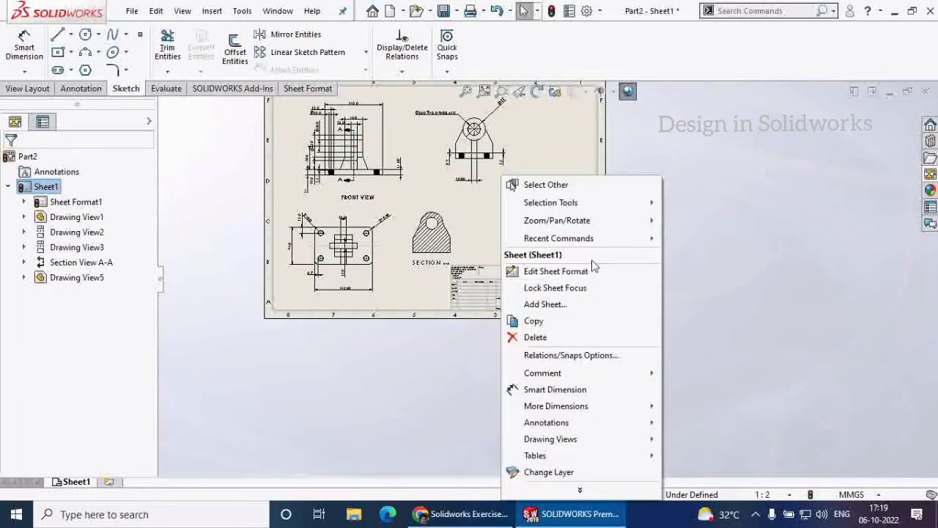
right_click(501, 276)
left_click(546, 272)
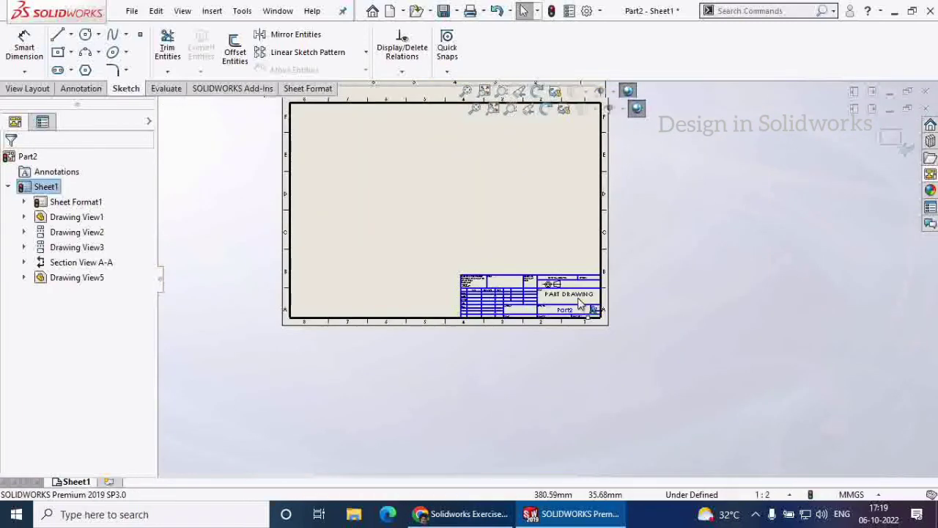
right_click(552, 242)
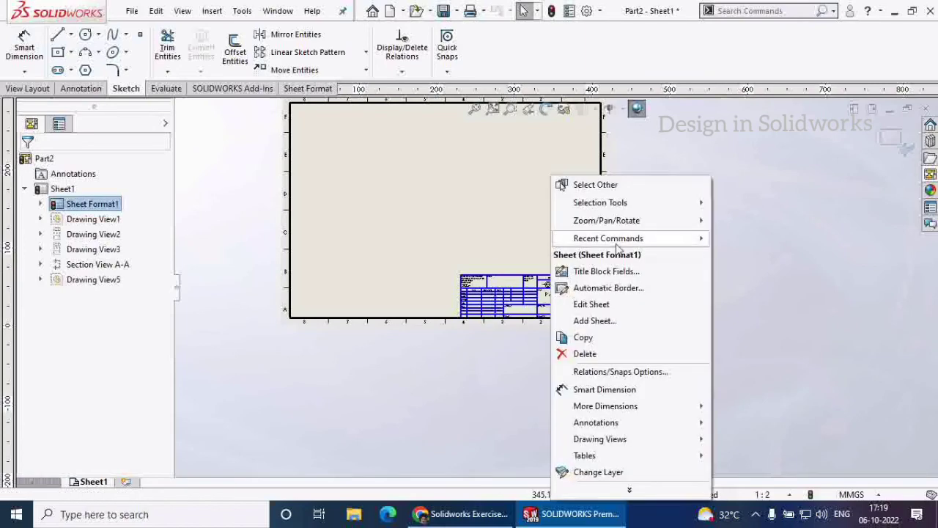
left_click(897, 139)
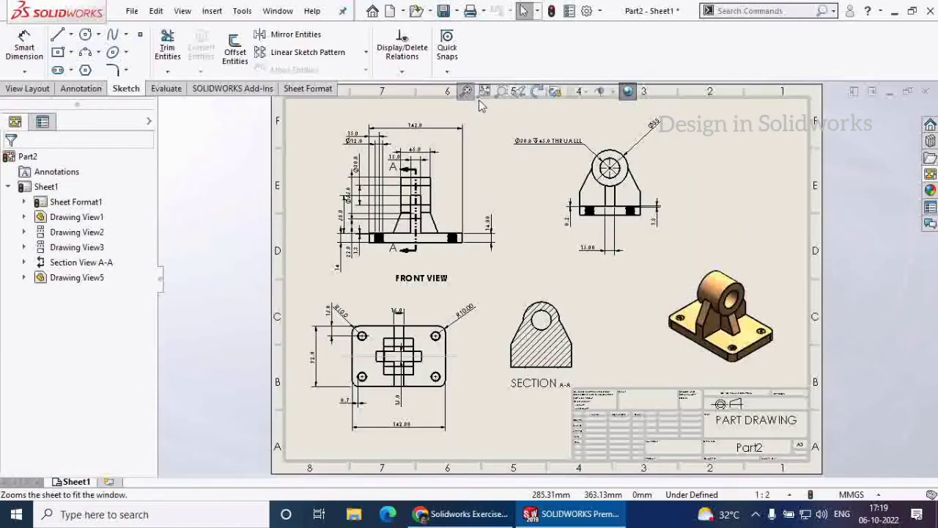
Save the drawing as a PDF named Part2 in the cycle folder and open it for viewing.
left_click(466, 92)
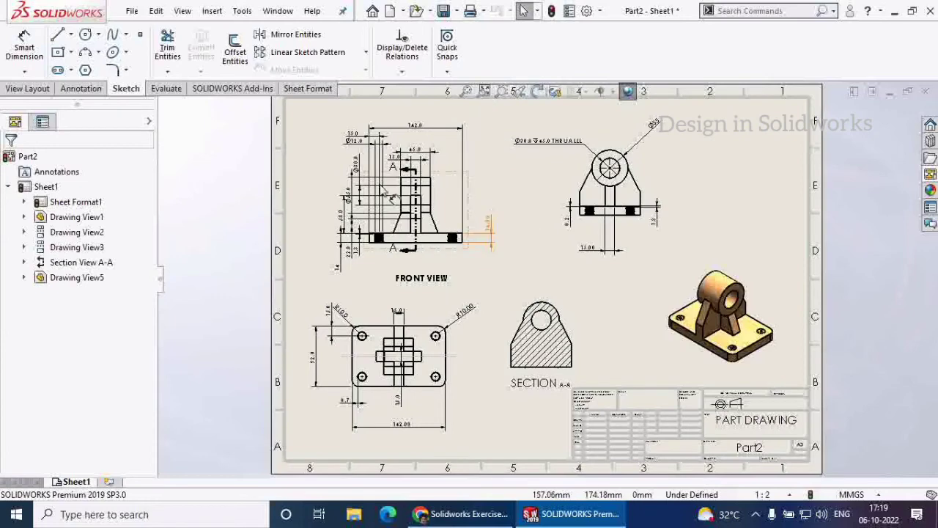
left_click(457, 11)
left_click(473, 47)
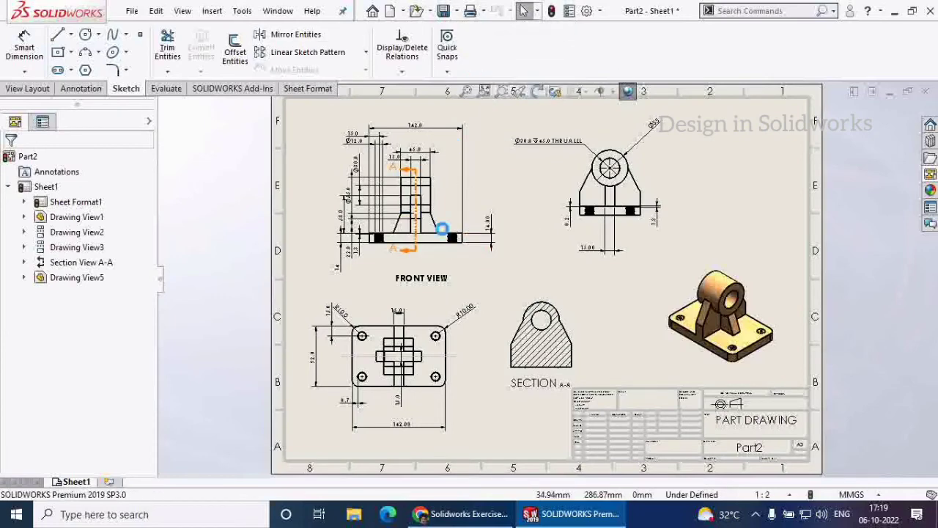
left_click(333, 286)
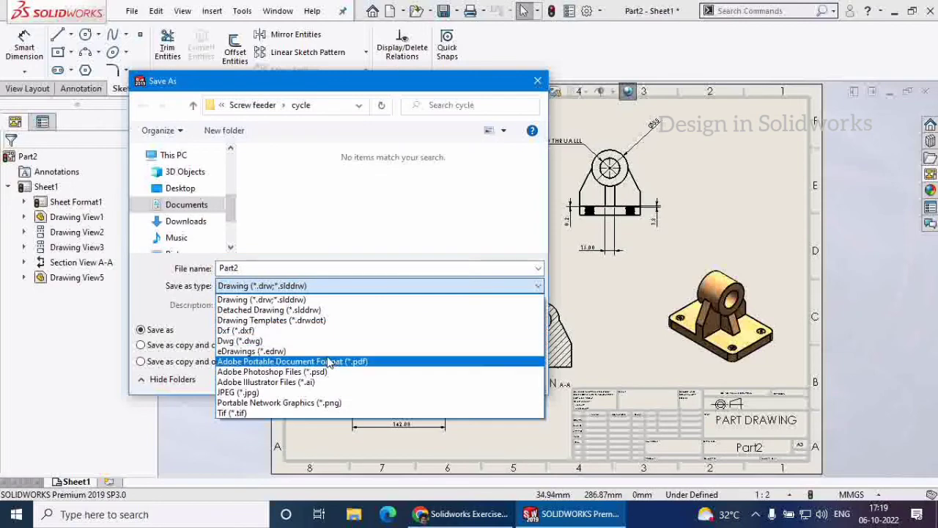
left_click(330, 361)
left_click(437, 375)
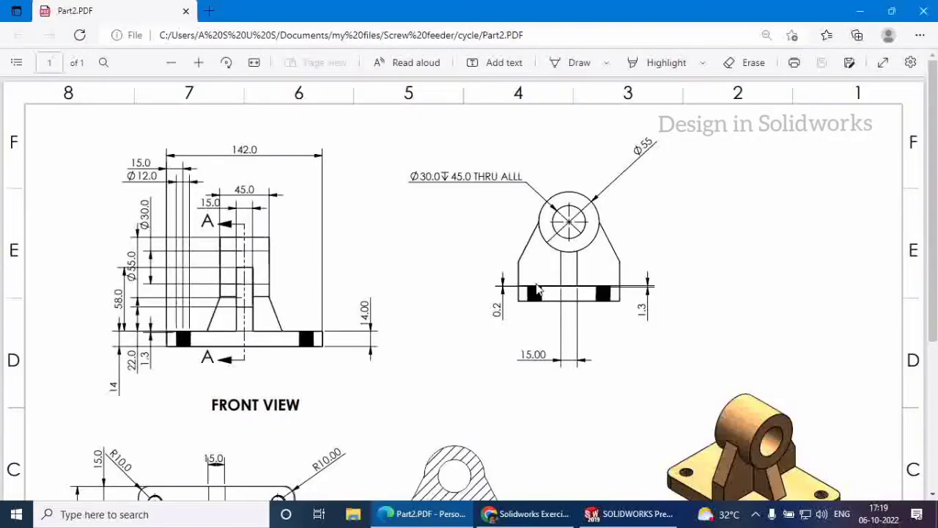
Examine the dimensioned views, section, isometric view and title block in the exported Part2 PDF.
scroll(536, 290, "down", 5)
scroll(536, 292, "up", 5)
scroll(385, 351, "down", 4)
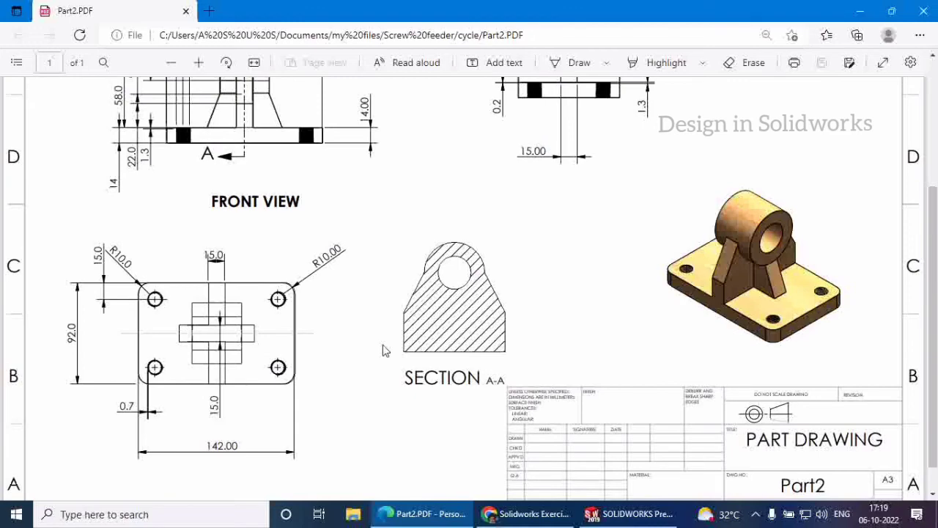
scroll(382, 345, "up", 4)
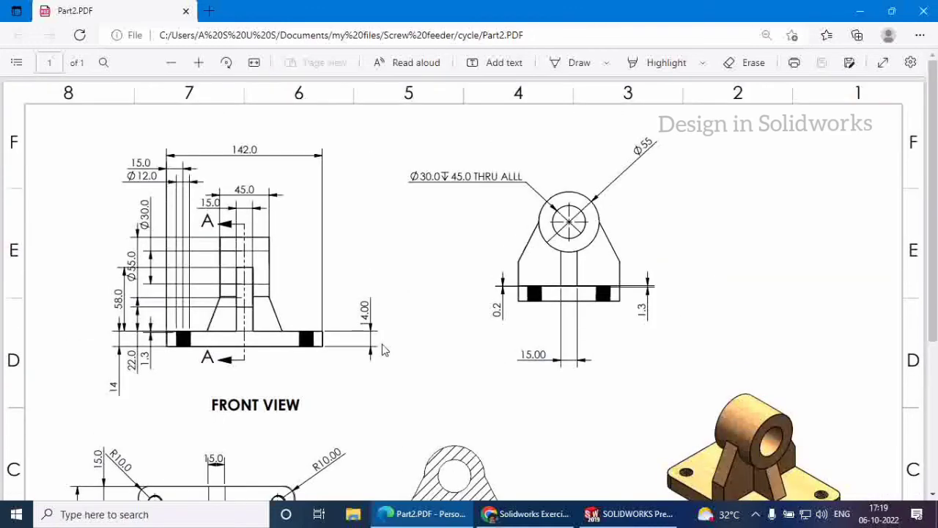
scroll(637, 340, "down", 5)
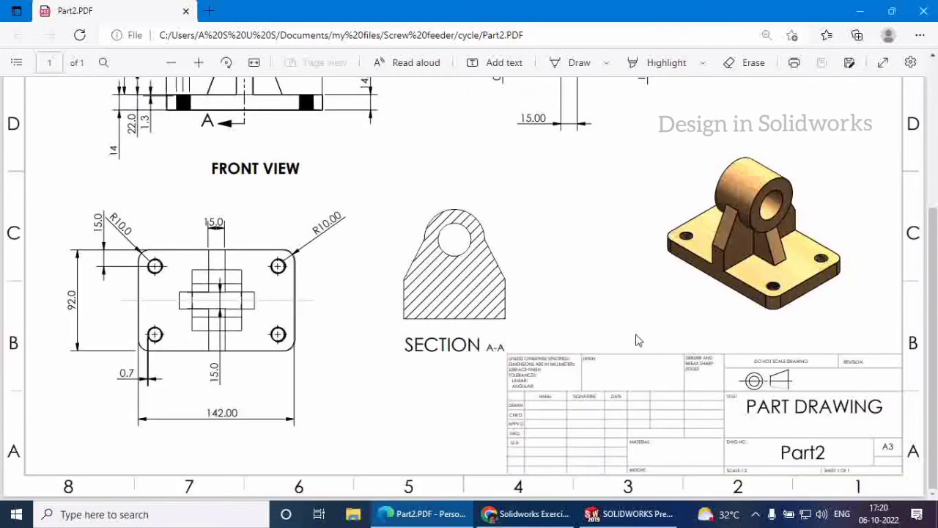
Switch to SOLIDWORKS and add the text M10 THRU on a separate line above the plan view's R10.00 dimension.
left_click(629, 513)
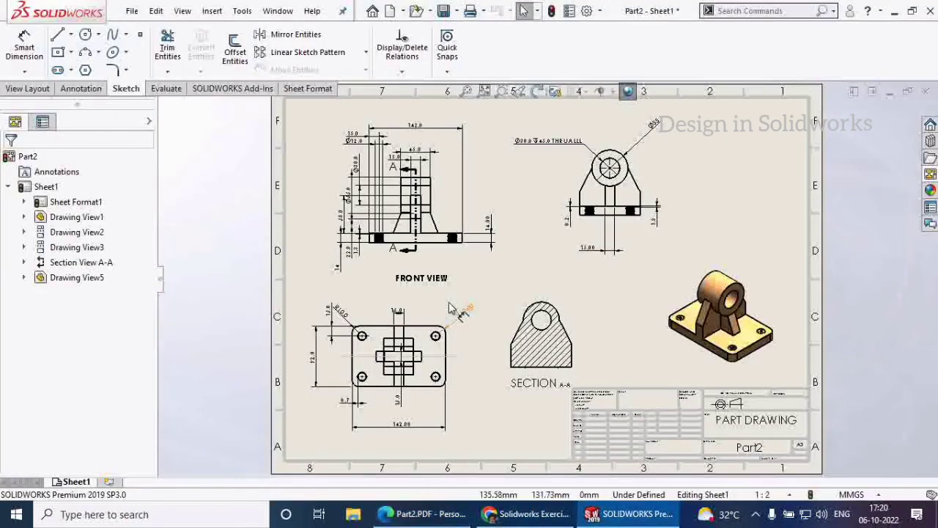
scroll(460, 363, "down", 3)
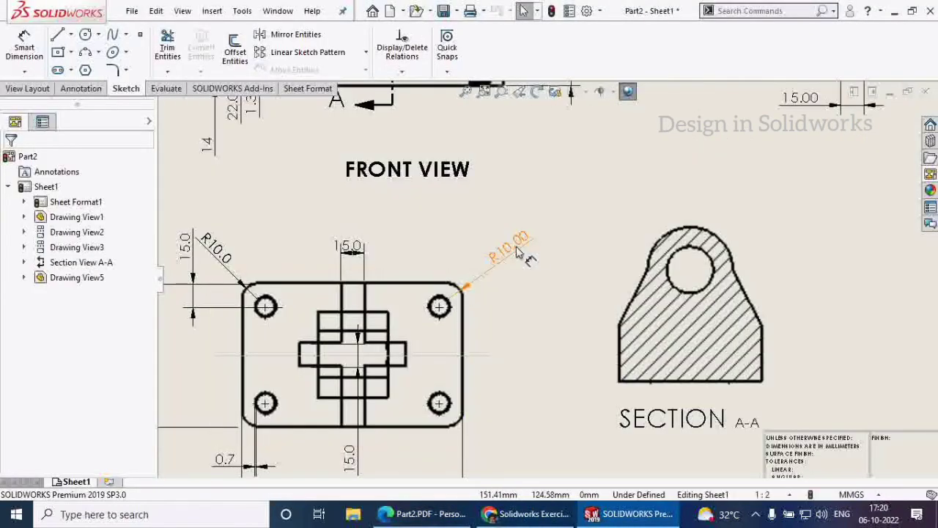
left_click(516, 251)
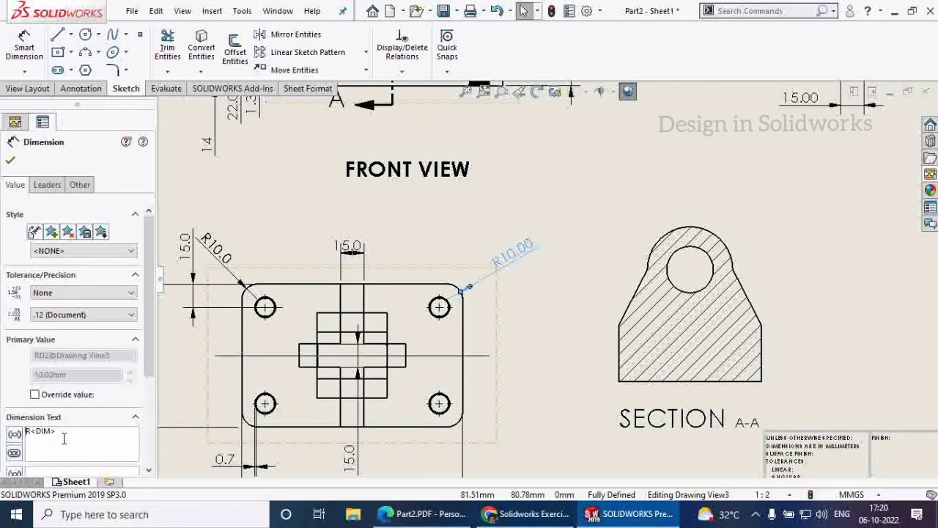
type("M10")
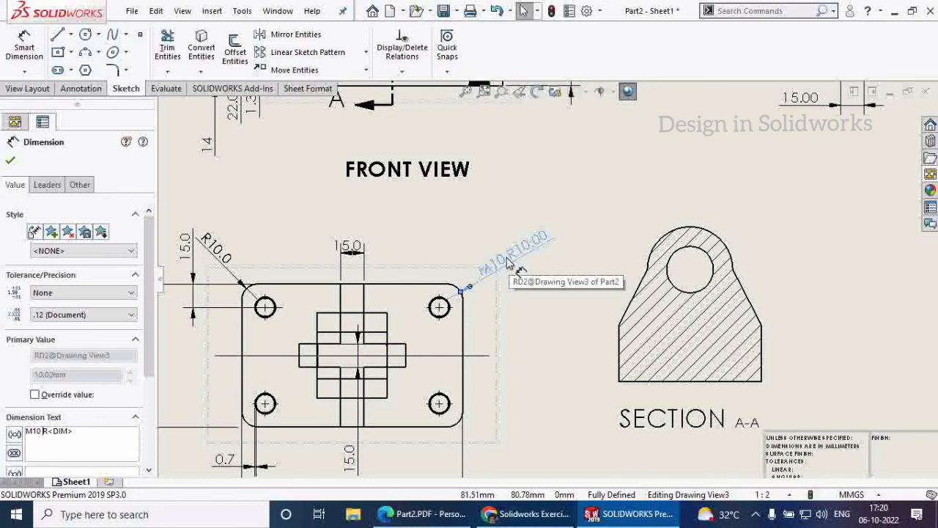
type("THRU")
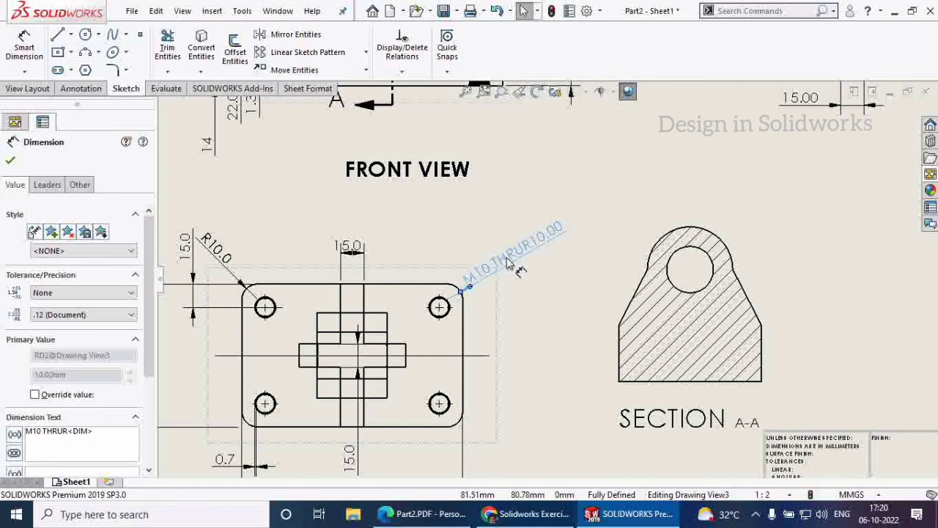
key("Return")
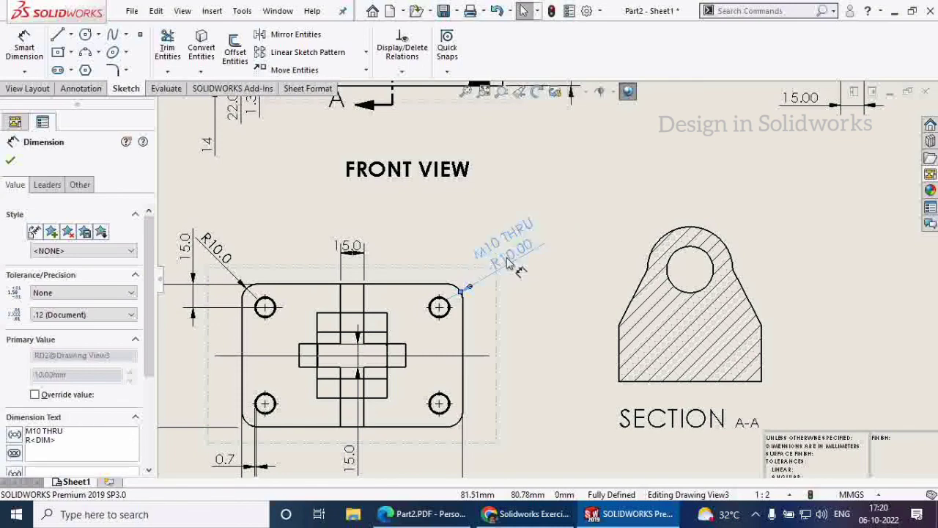
left_click(12, 162)
Save all modified documents and export the drawing as a PDF named Part2, replacing the existing file.
scroll(536, 293, "up", 2)
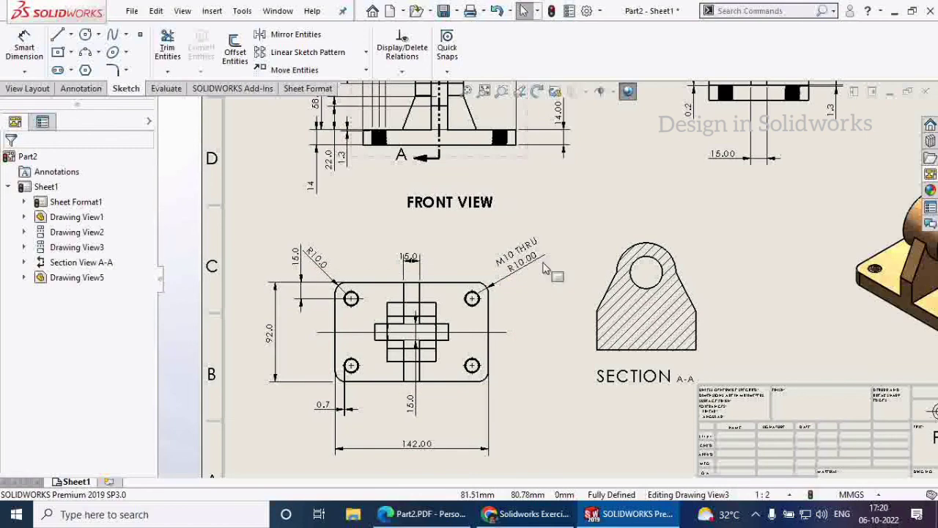
scroll(543, 269, "up", 3)
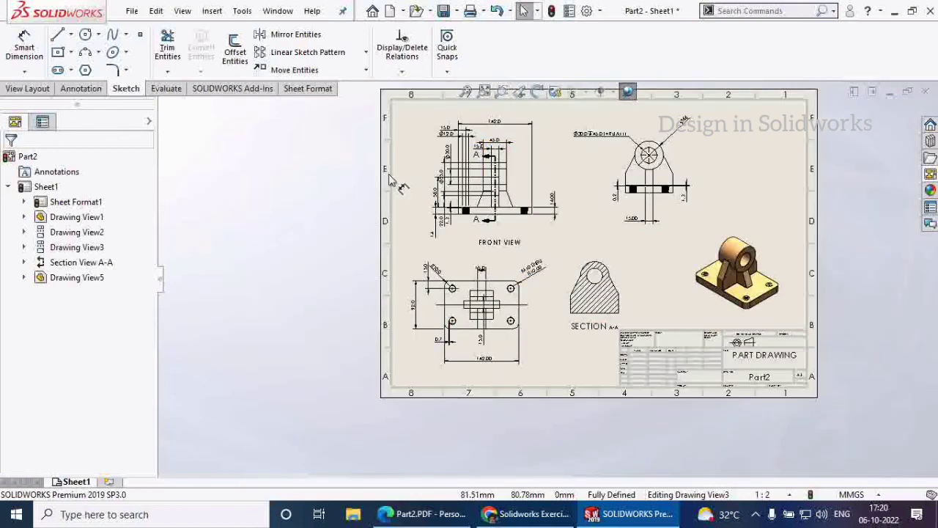
left_click(443, 12)
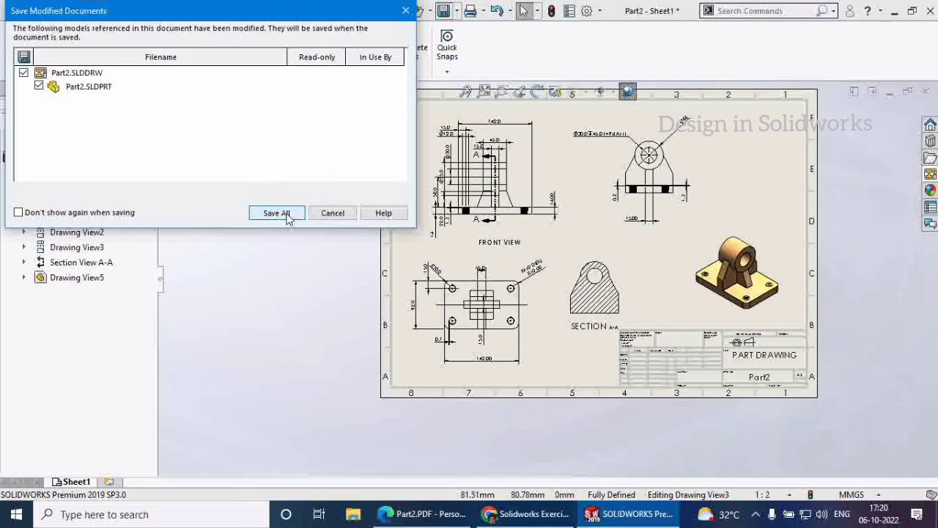
left_click(285, 212)
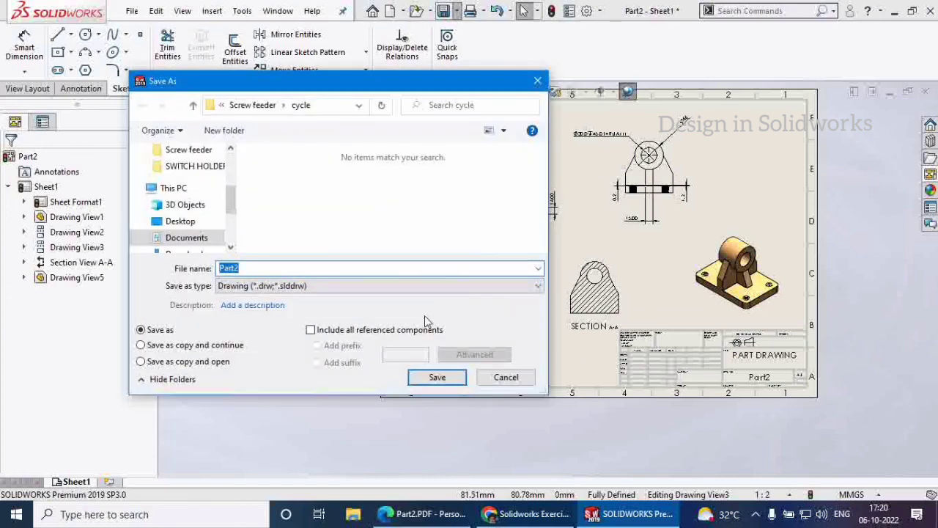
left_click(388, 286)
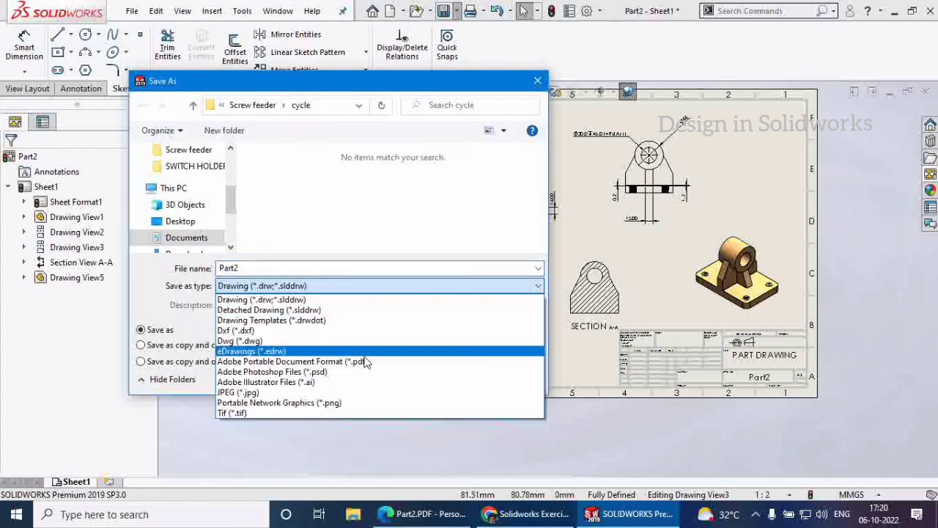
left_click(366, 361)
left_click(436, 400)
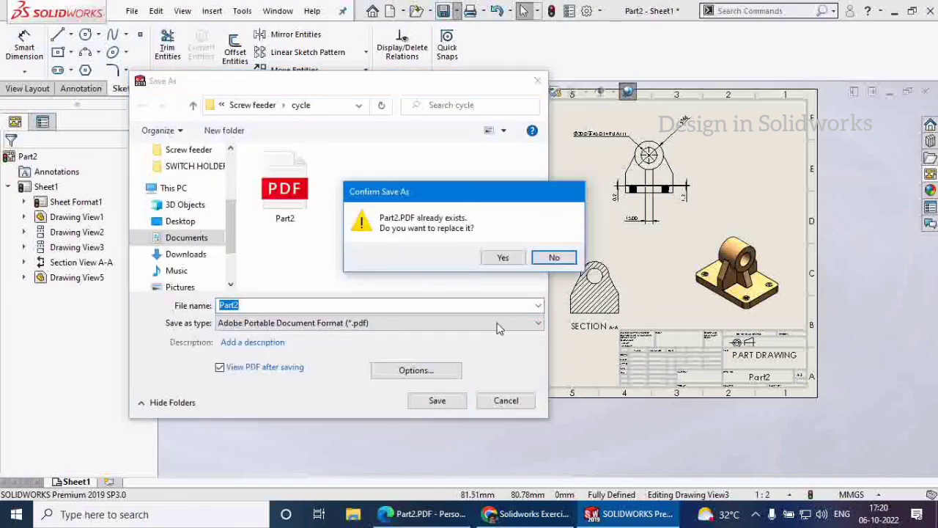
left_click(503, 257)
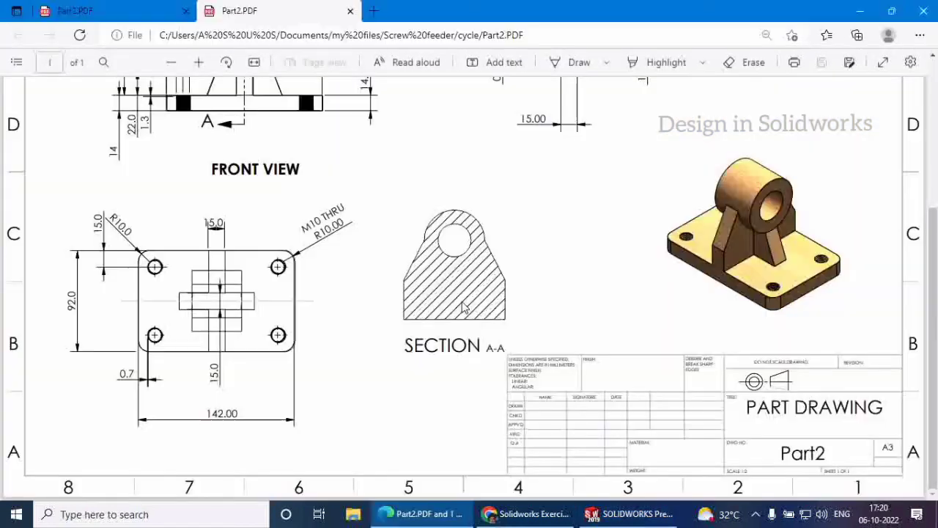
Look over the whole updated drawing sheet in the new Part2 PDF.
scroll(437, 217, "up", 3)
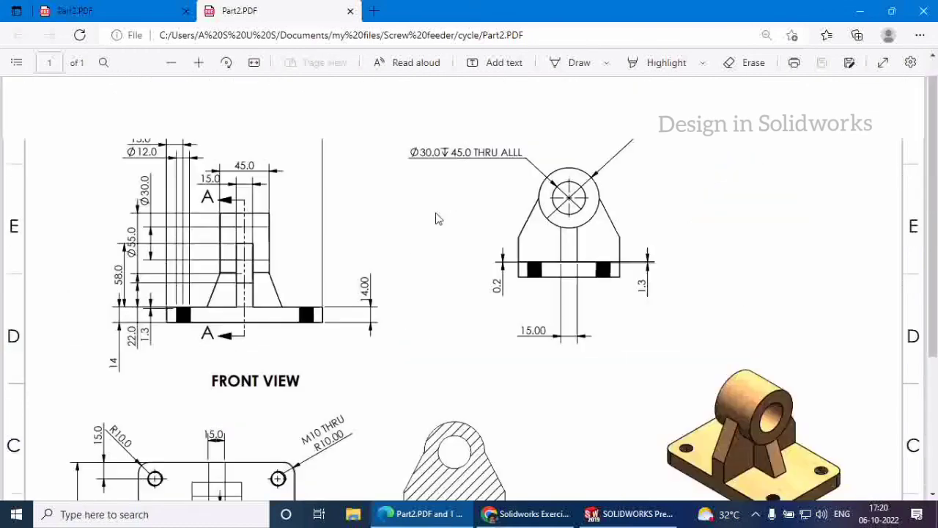
left_click(171, 63)
left_click(171, 63)
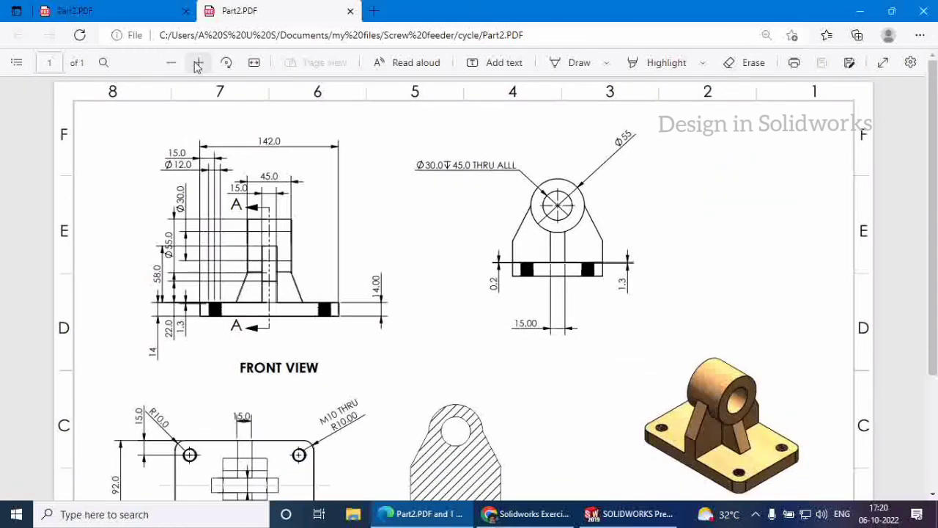
left_click(178, 63)
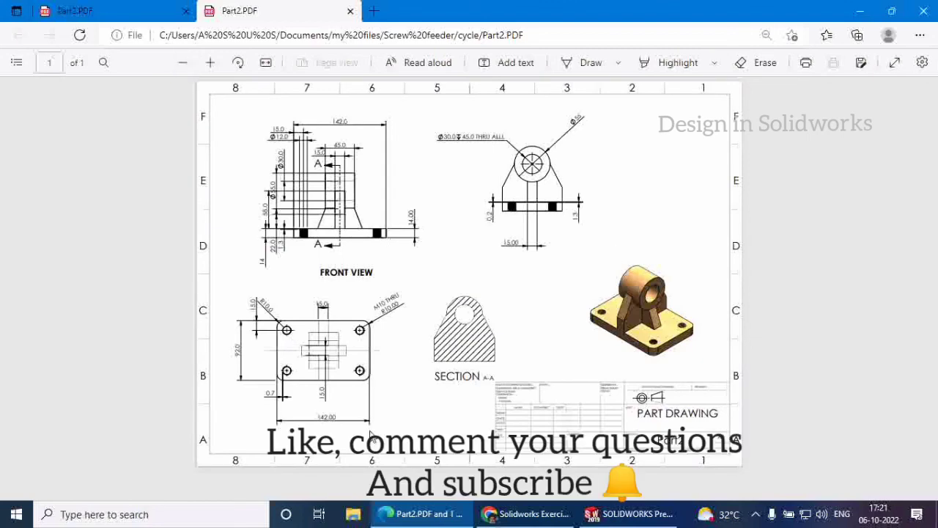
left_click(633, 512)
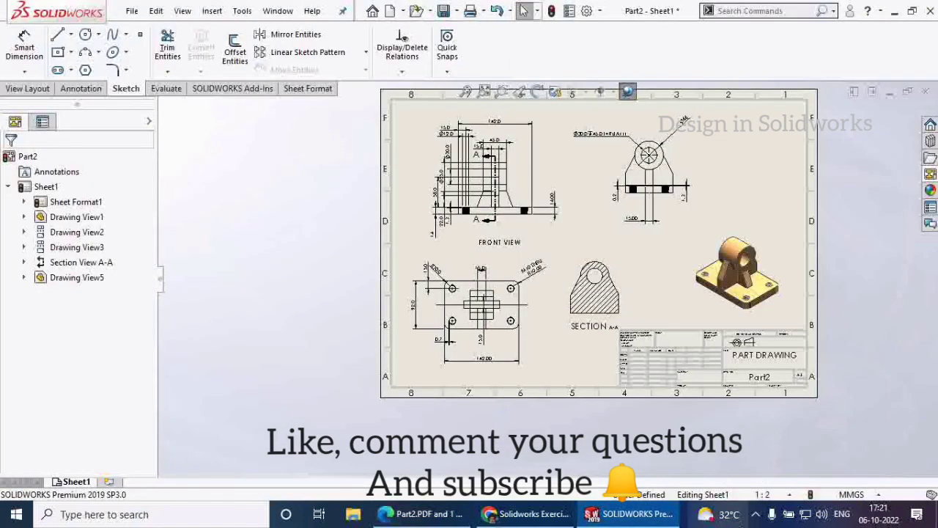
left_click(755, 513)
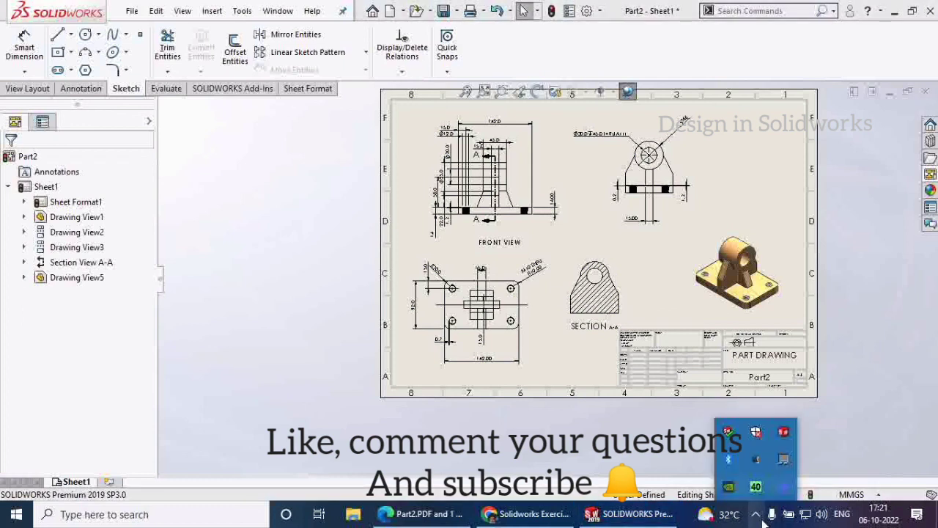
right_click(751, 463)
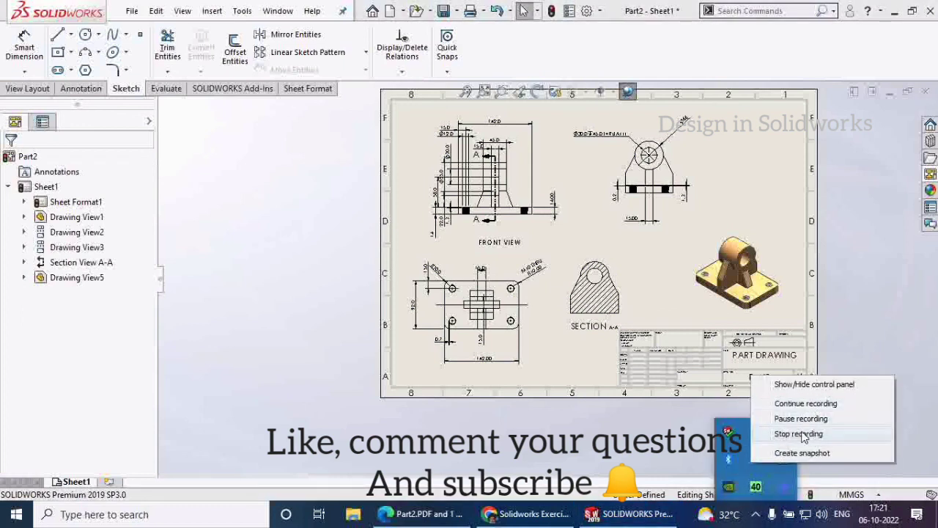